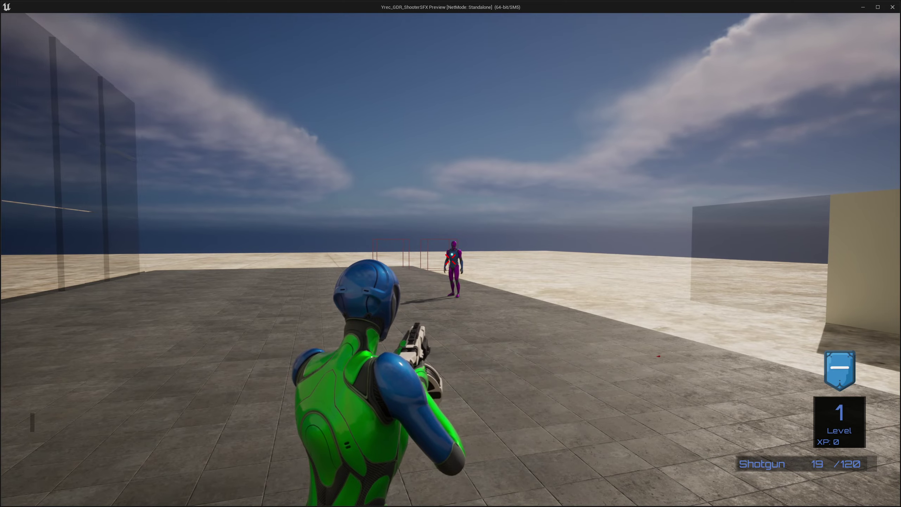
Switch to the SMG, test-fire it at the wall in the standalone preview and end the play session
key("2")
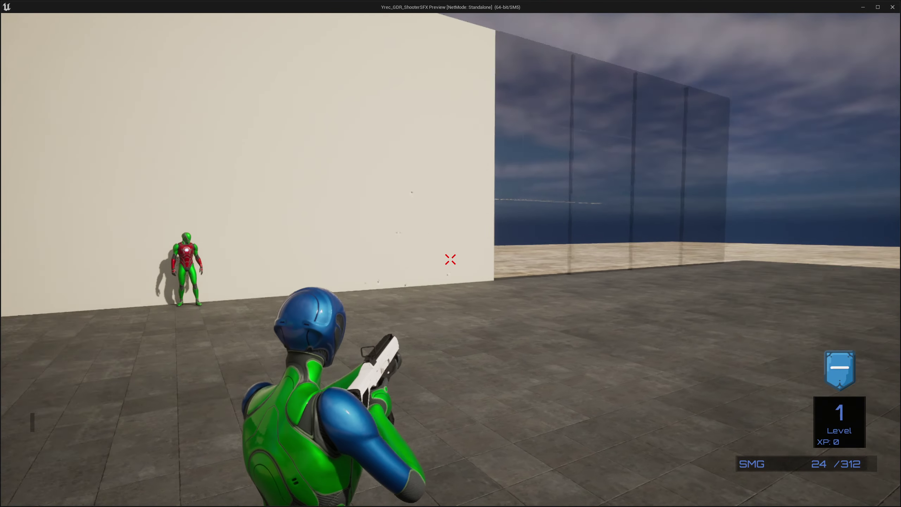
left_click(450, 259)
left_click(450, 259)
left_click(450, 259)
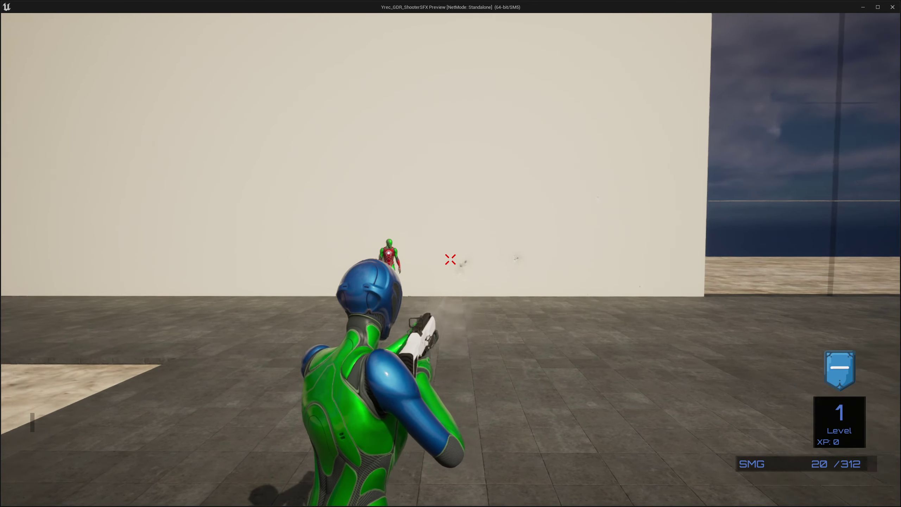
left_click(451, 259)
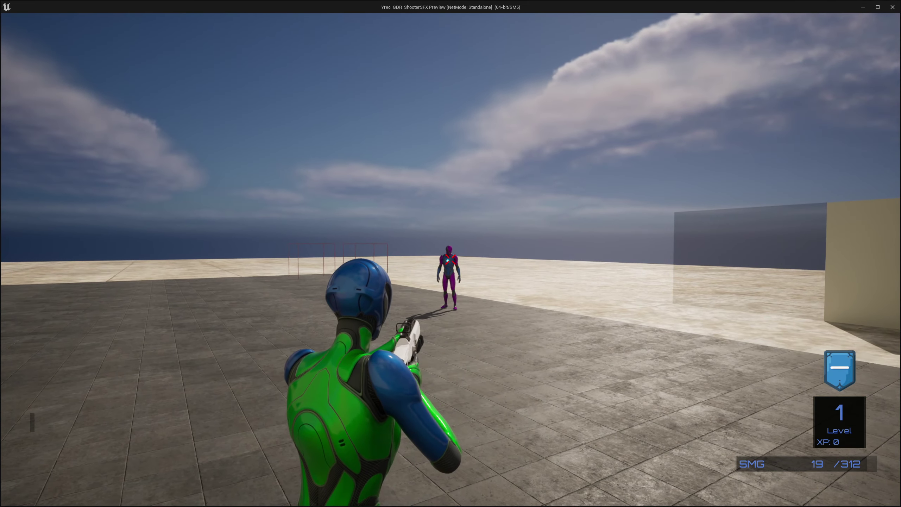
key("Escape")
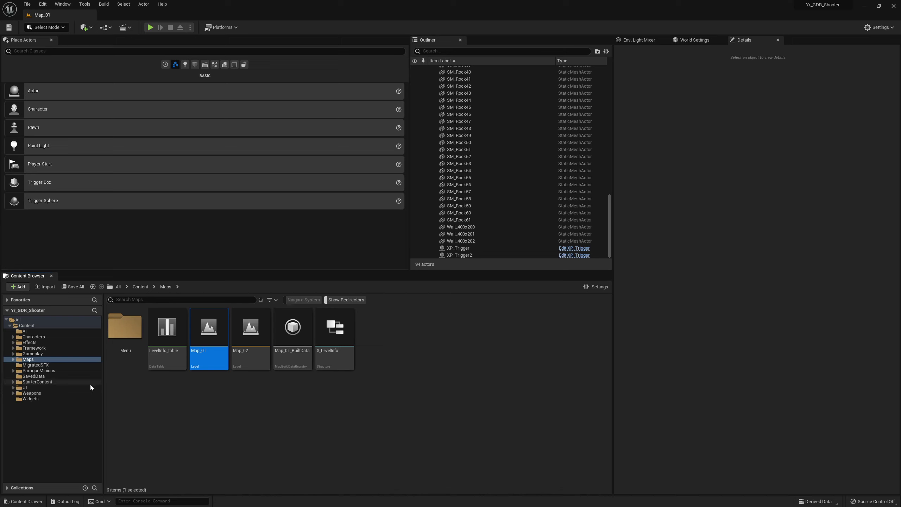
Open the BP_WeaponImpacts blueprint from the Weapons folder and connect the NS Glass SET node's execution output to Niagara Set Position Array
left_click(66, 392)
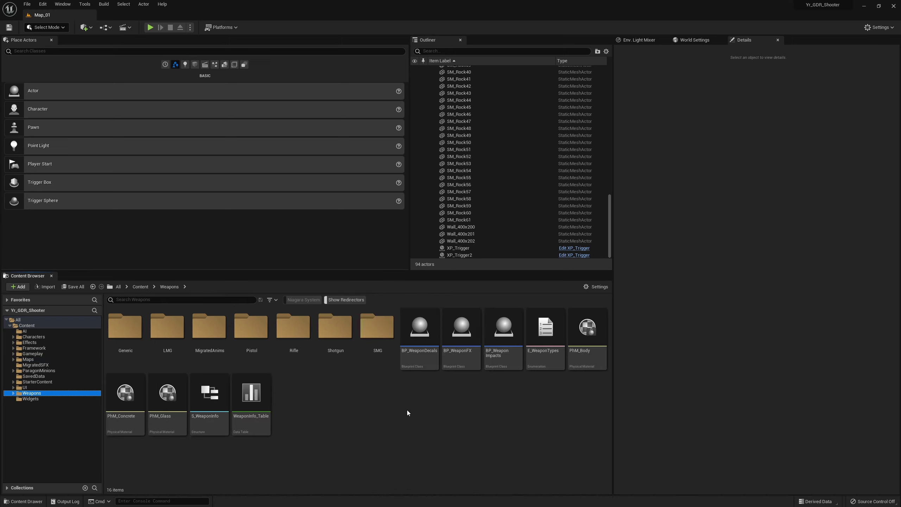
double_click(505, 345)
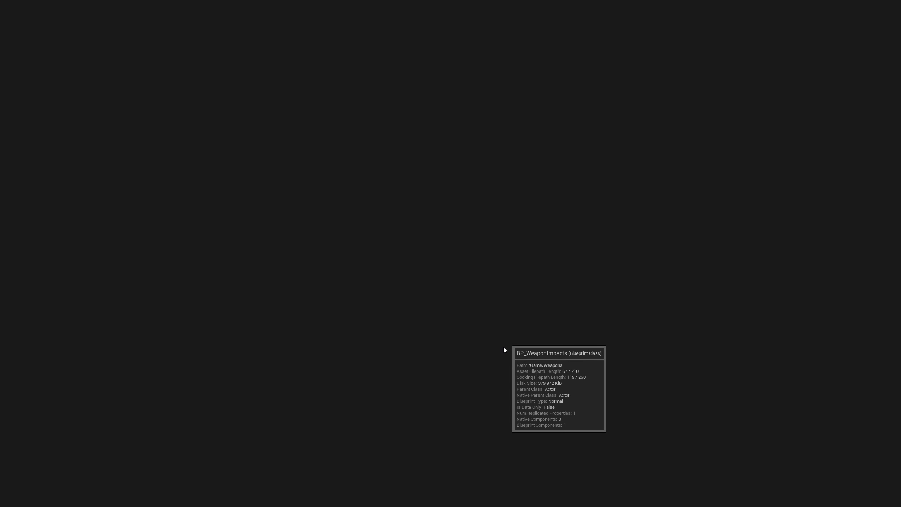
scroll(441, 338, "down", 4)
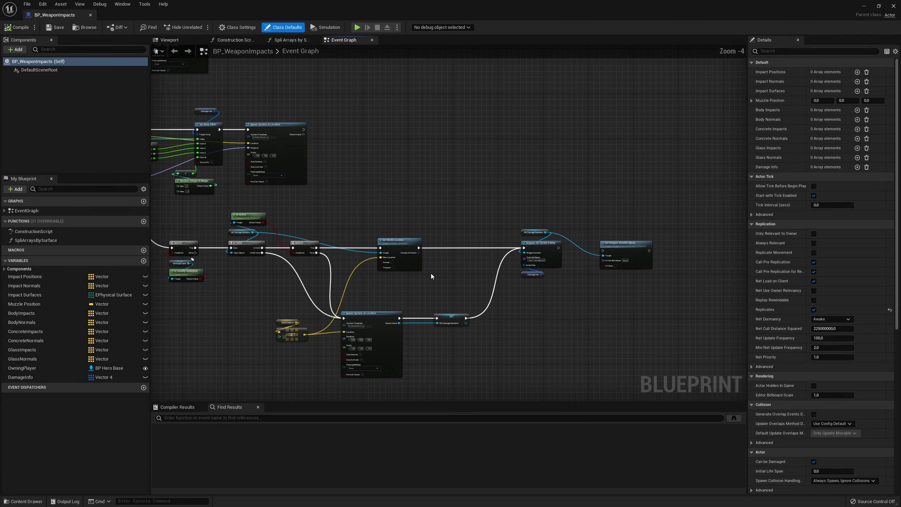
right_click_drag(514, 205, 619, 306)
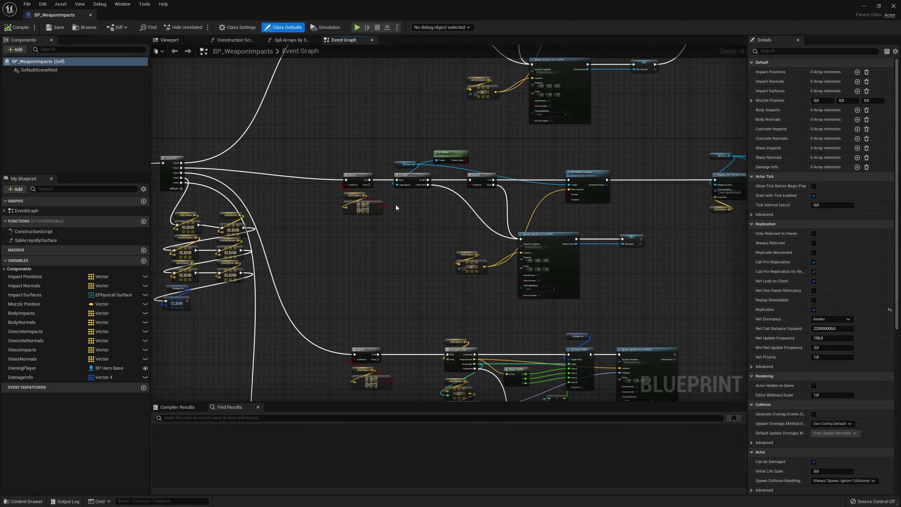
scroll(396, 194, "up", 4)
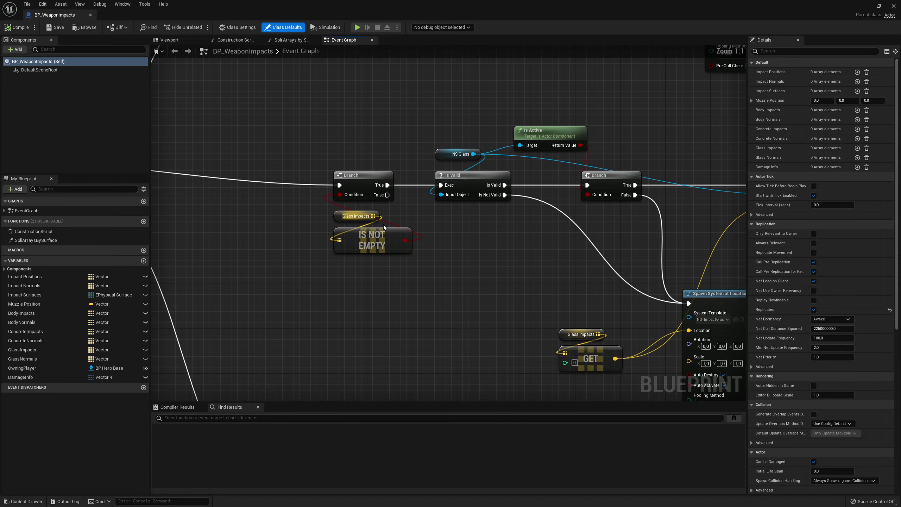
mouse_move(383, 224)
right_mouse_down()
mouse_move(225, 238)
mouse_move(343, 185)
mouse_move(379, 225)
right_mouse_up()
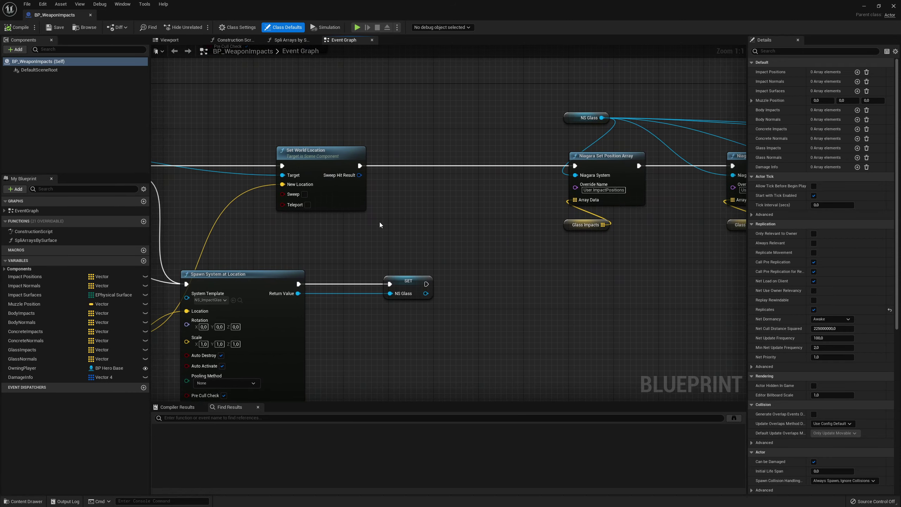
left_click_drag(426, 284, 574, 166)
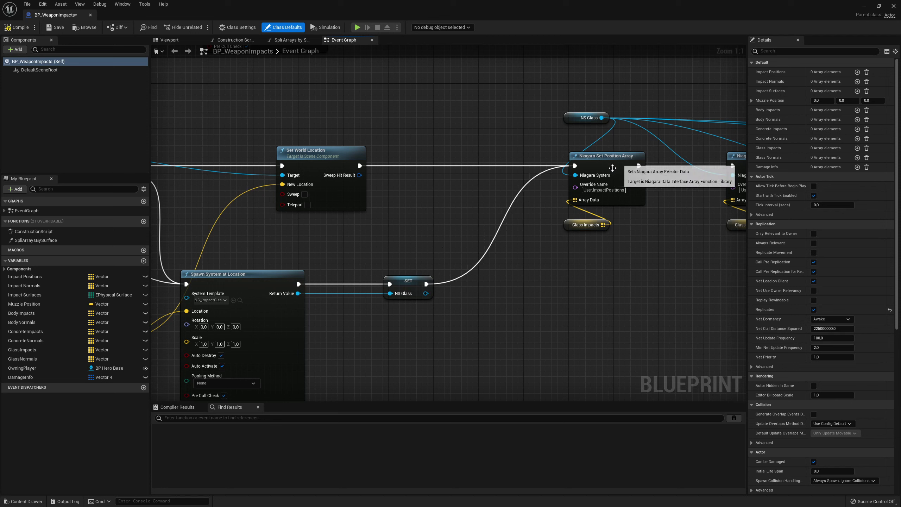
Compile and save the BP_WeaponImpacts blueprint and return to the level editor
right_click_drag(654, 130, 650, 134)
scroll(549, 213, "down", 3)
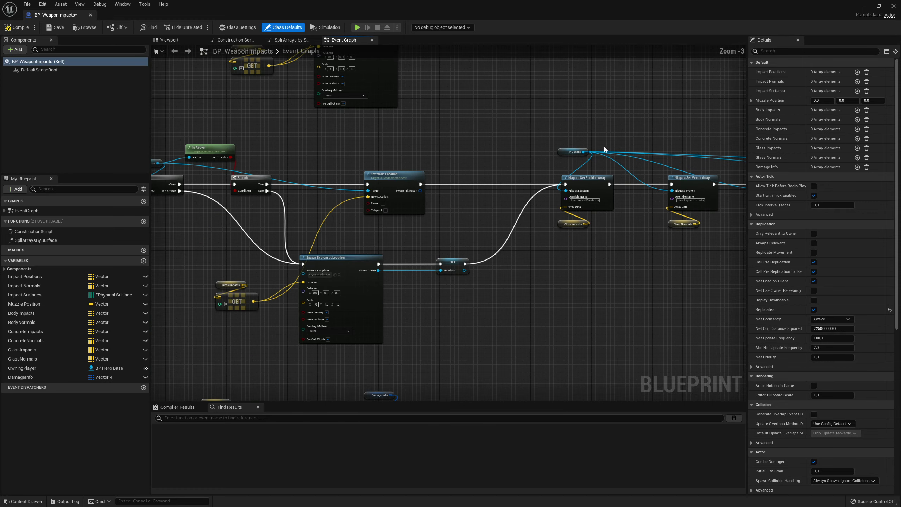
right_click_drag(469, 239, 450, 282)
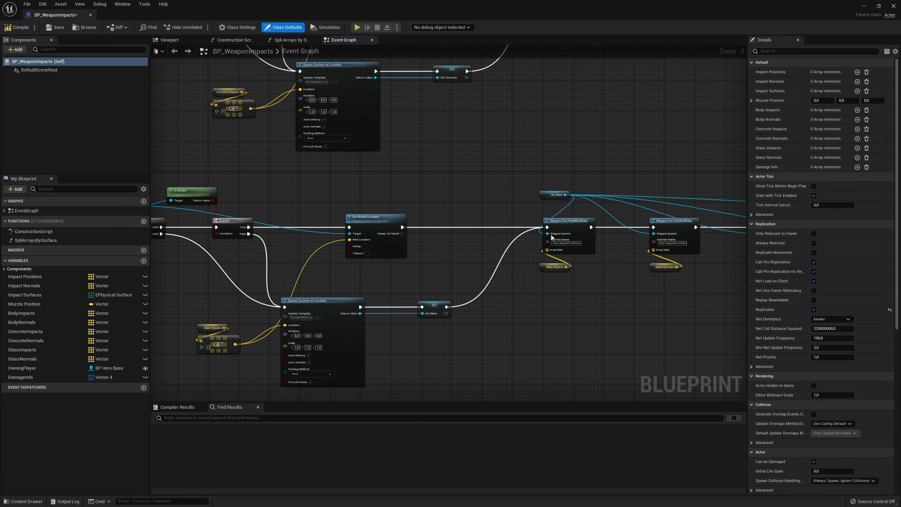
right_click_drag(411, 279, 610, 194)
scroll(527, 185, "up", 1)
scroll(526, 185, "up", 2)
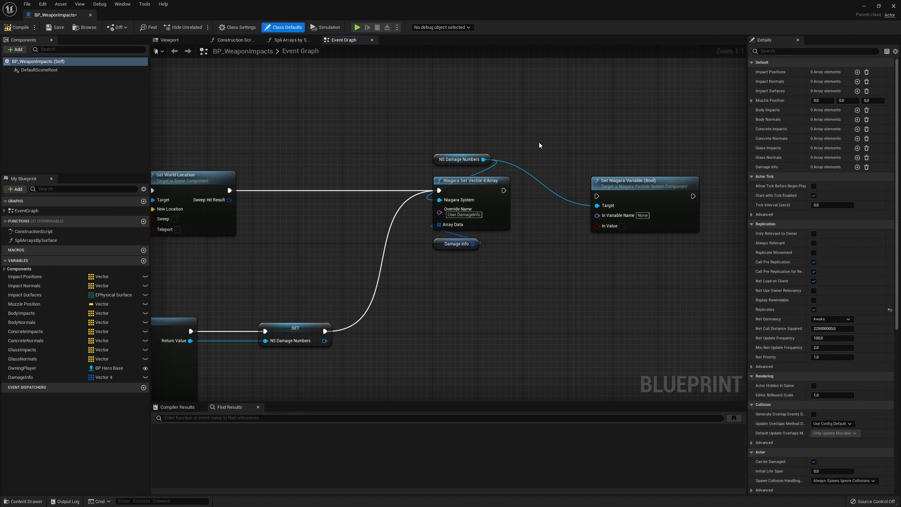
left_click(19, 32)
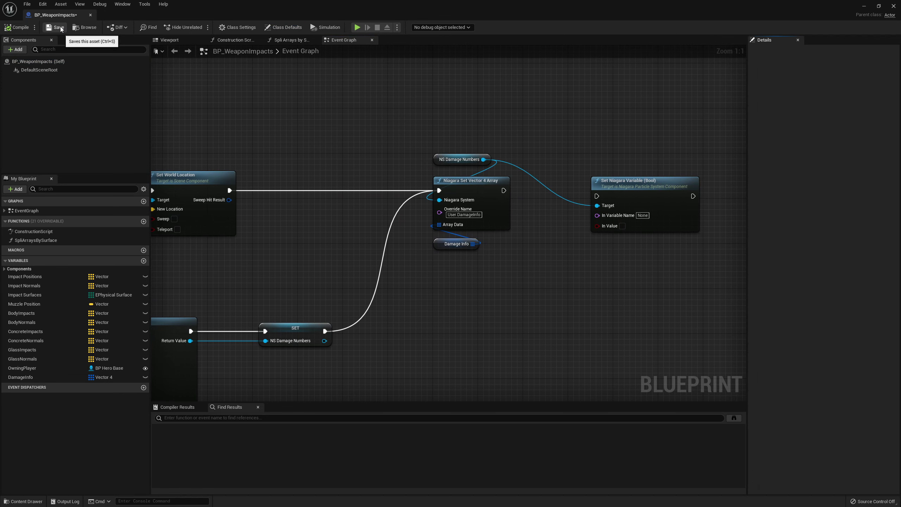
left_click(866, 6)
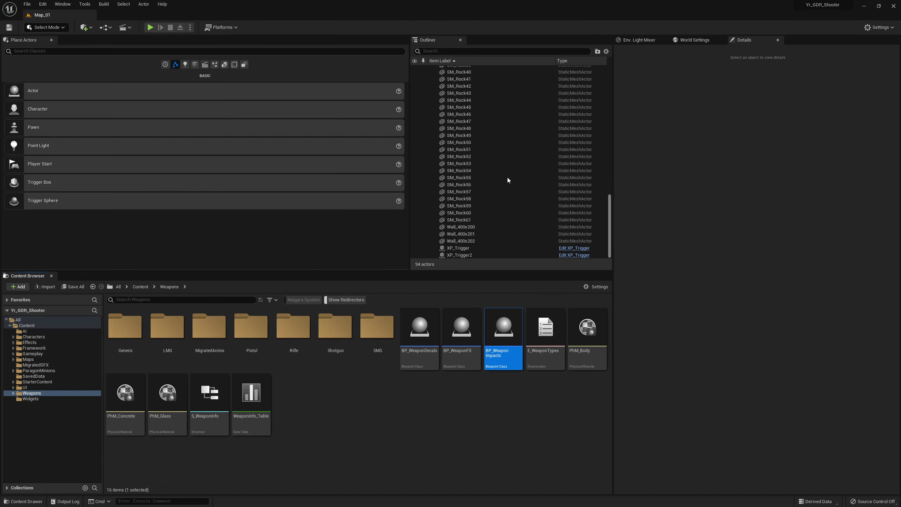
Filter the MigratedSFX folder to Niagara System assets and open NS_DamageNumbers
left_click(60, 366)
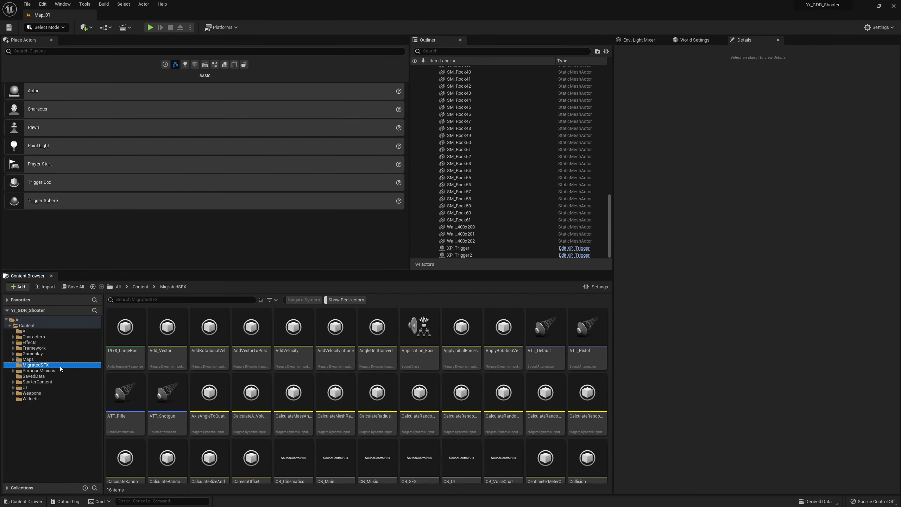
left_click(314, 300)
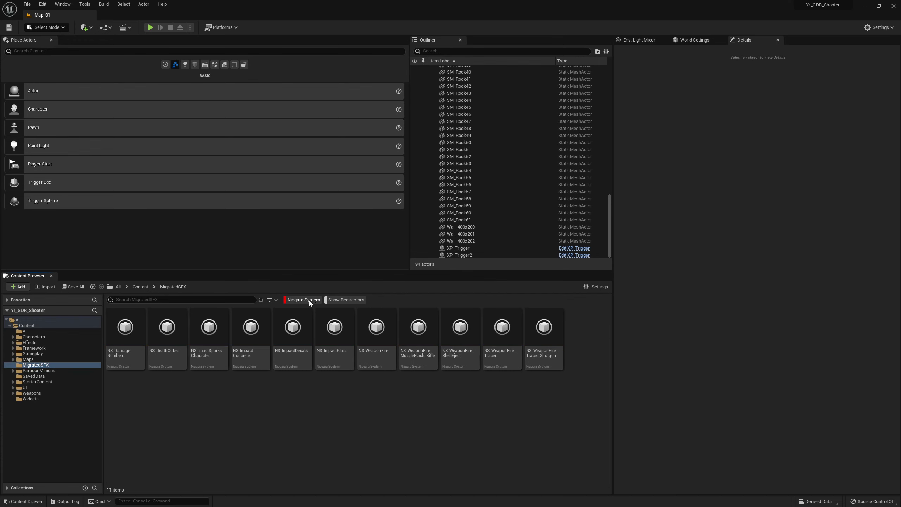
left_click(119, 329)
double_click(119, 329)
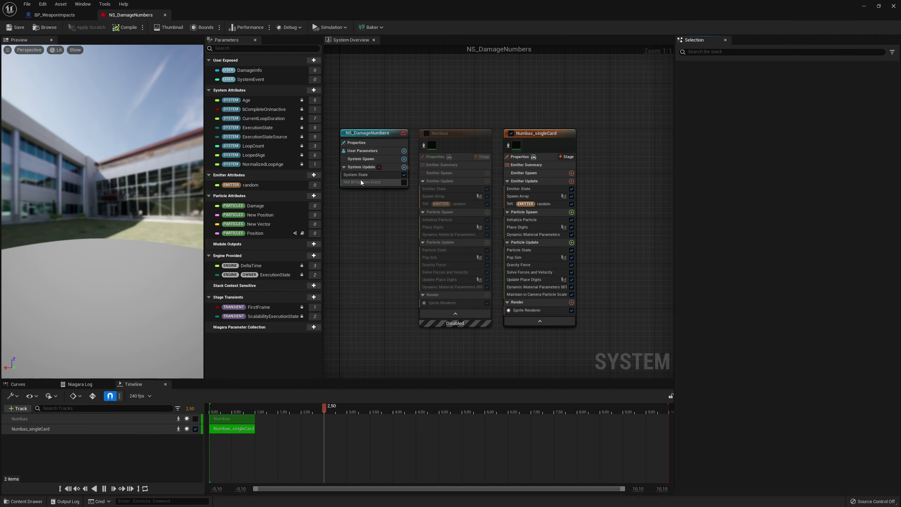
Set the Loop Duration in the System State of NS_DamageNumbers to 5
left_click(368, 174)
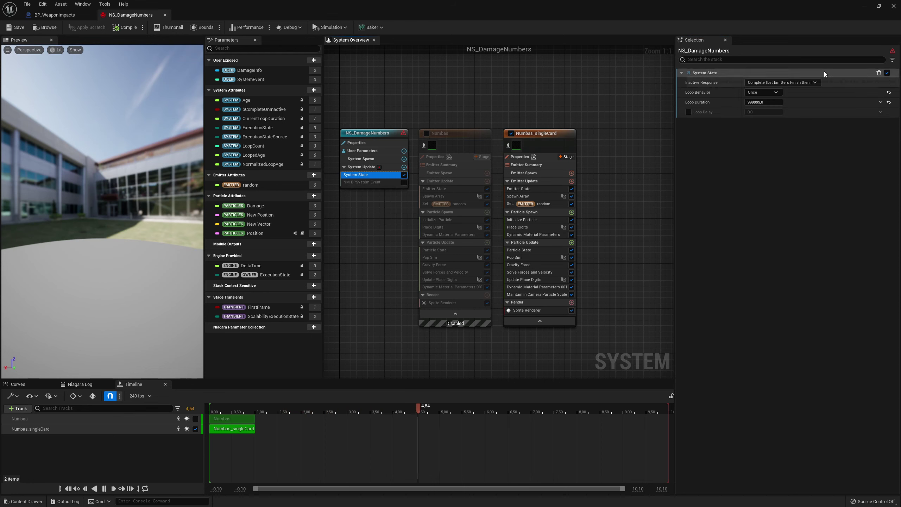
mouse_move(758, 109)
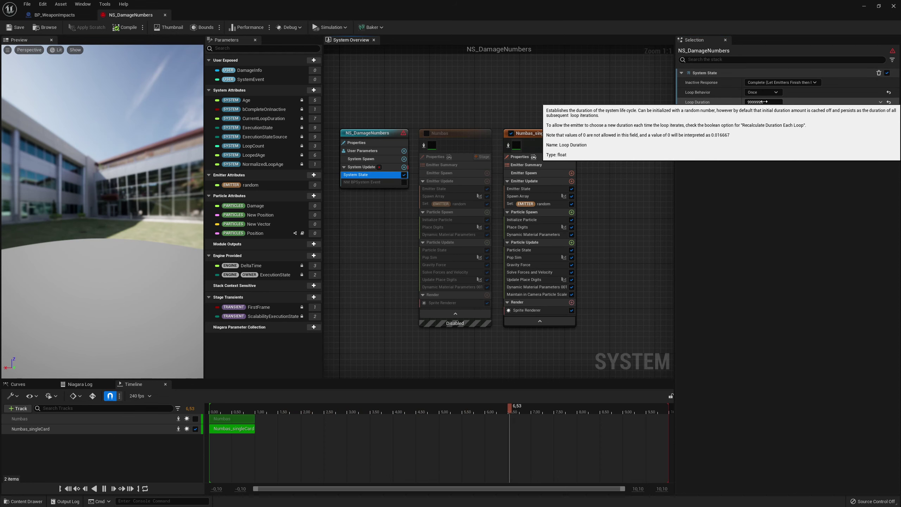
left_click(763, 102)
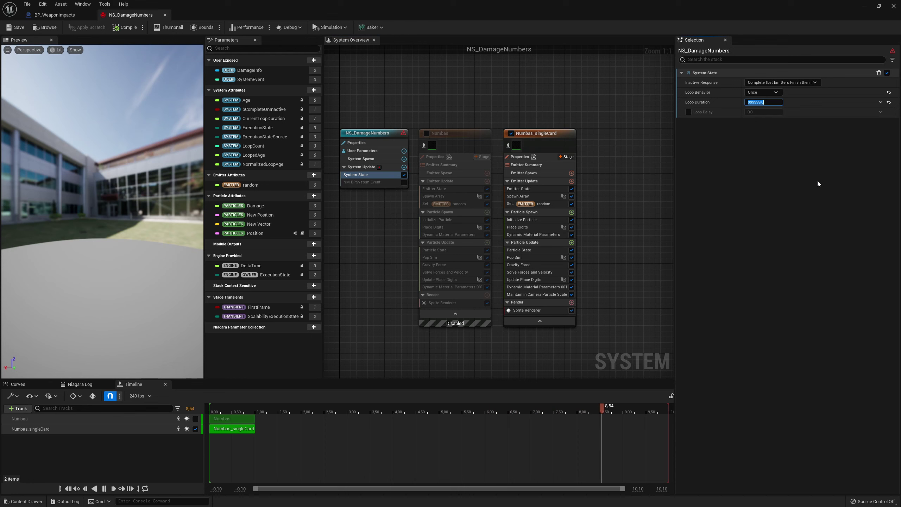
type("5")
key("Return")
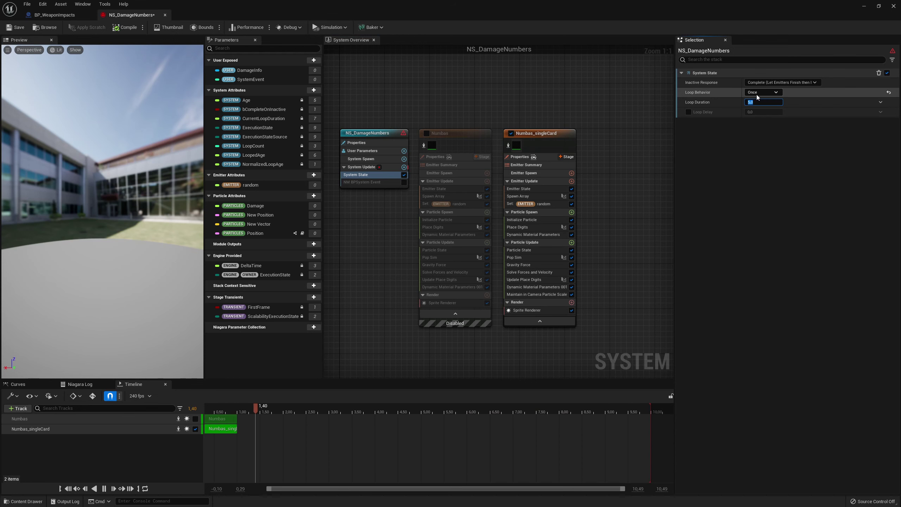
Inspect the Numbas_singleCard emitter's color settings and add a user-exposed bool parameter named Crit
left_click(550, 135)
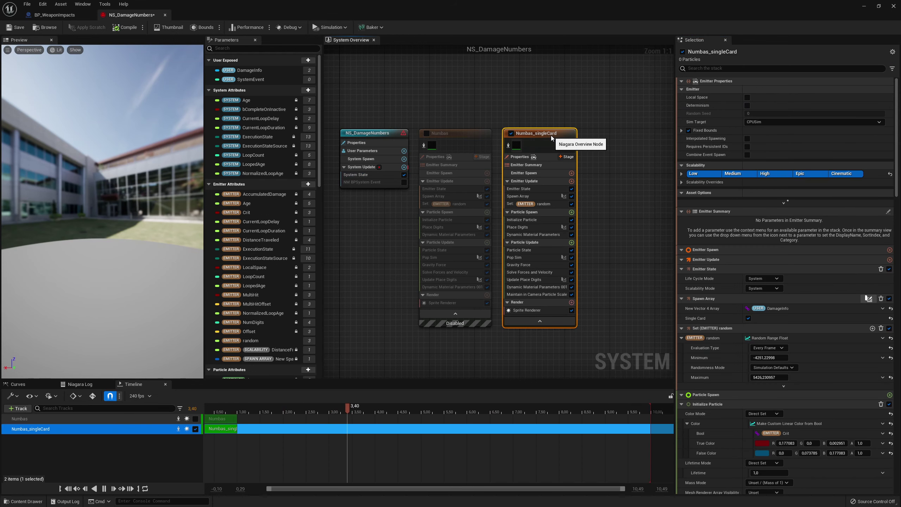
scroll(757, 294, "down", 3)
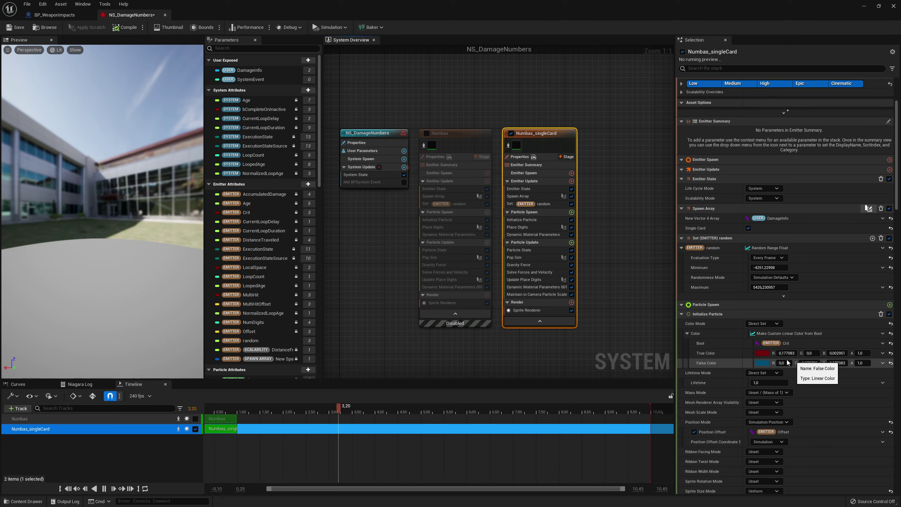
left_click(308, 60)
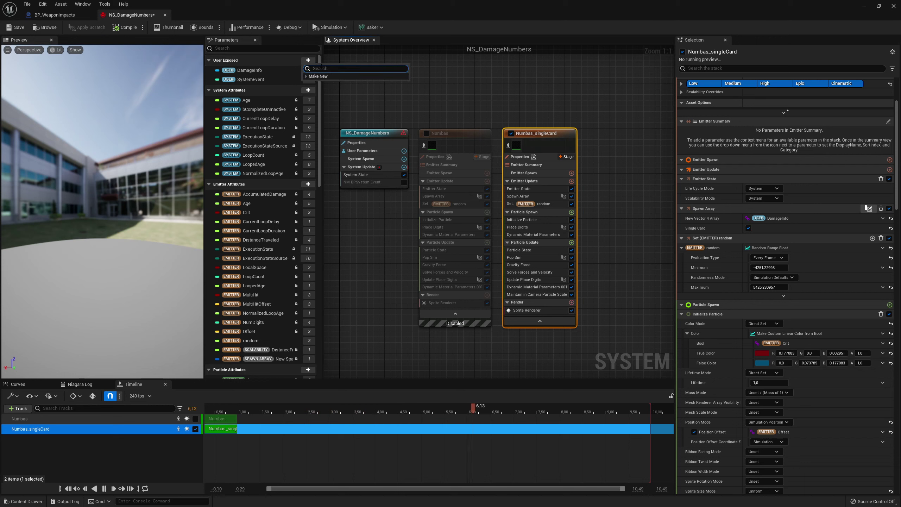
type("bool")
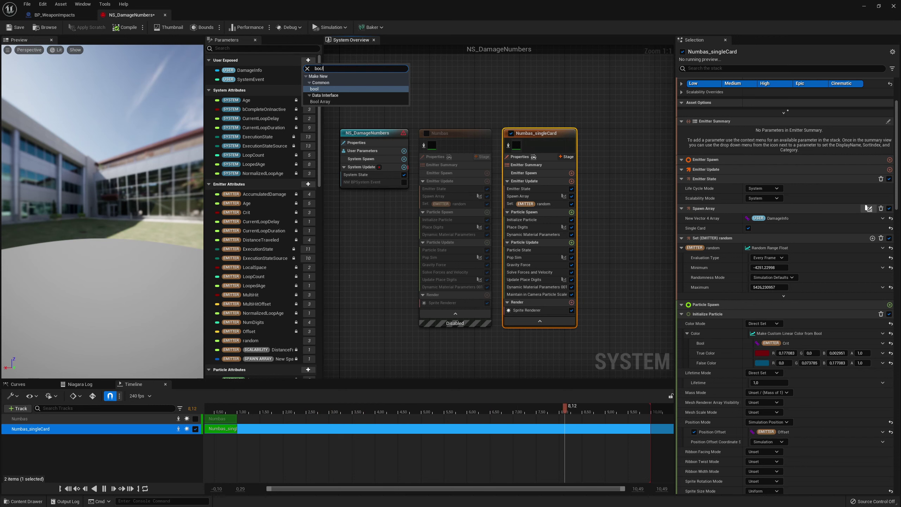
left_click(319, 89)
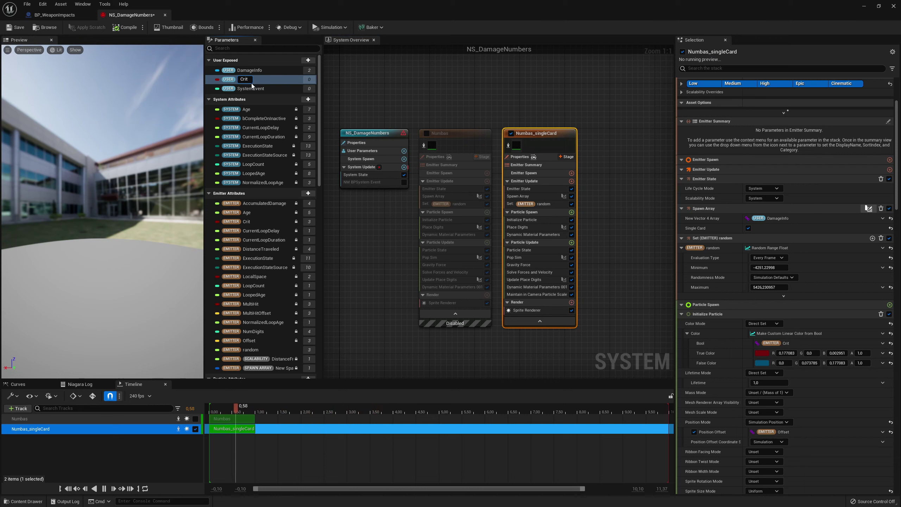
key("Return")
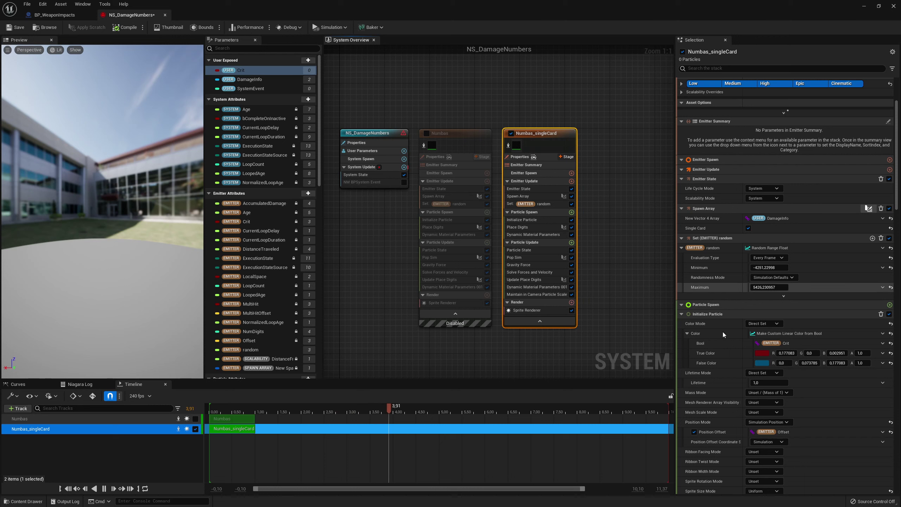
Link the Bool input of the Initialize Particle color to the user Crit parameter, and save and close NS_DamageNumbers
left_click(882, 344)
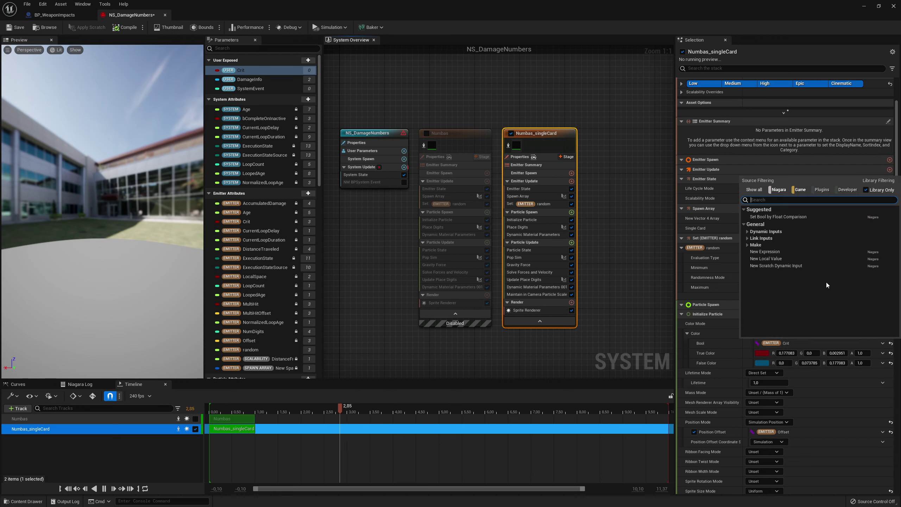
type("user")
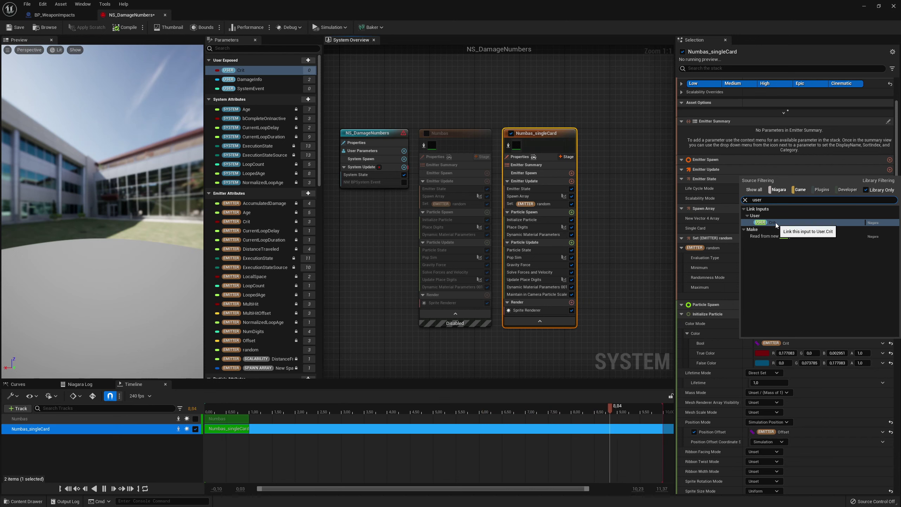
left_click(773, 224)
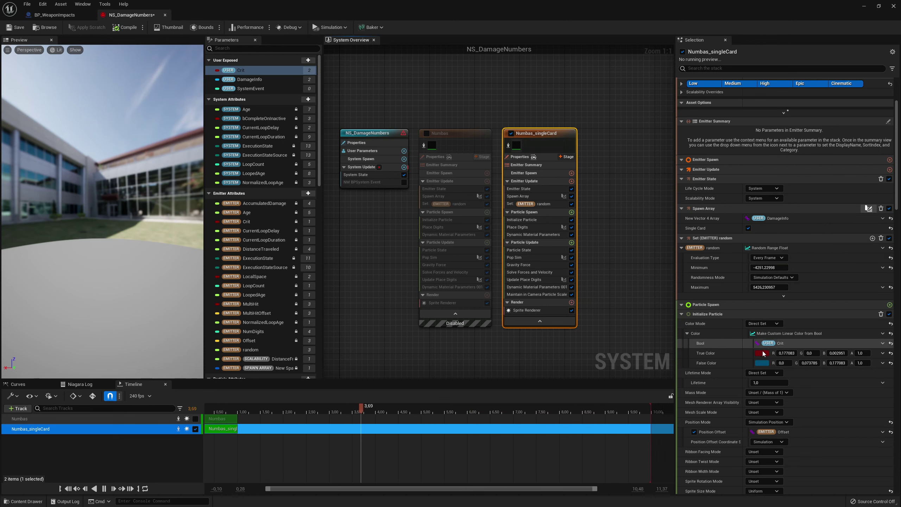
left_click(11, 32)
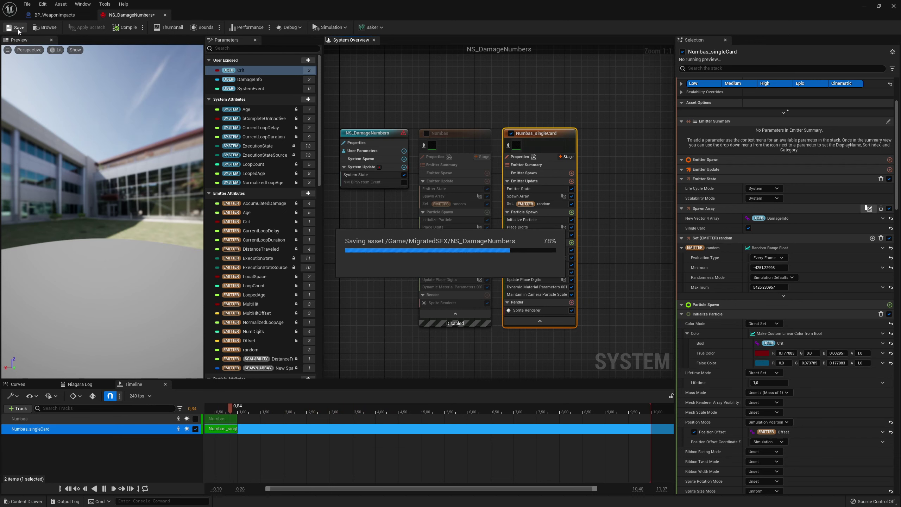
left_click(165, 15)
Run Set Niagara Variable (Bool) after Niagara Set Vector 4 Array, with variable name User.Crit and In Value enabled, and compile and save the Blueprint
right_click_drag(462, 266, 396, 269)
left_click_drag(439, 186, 531, 192)
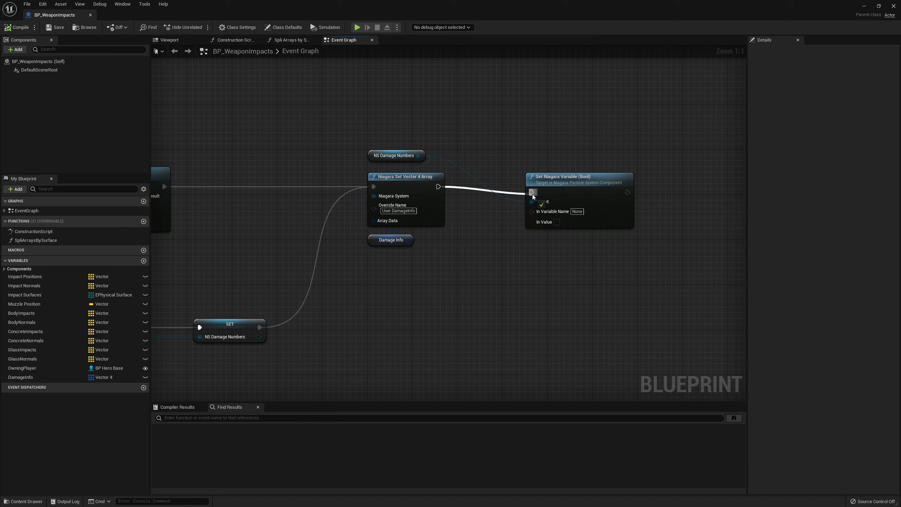
left_click(580, 212)
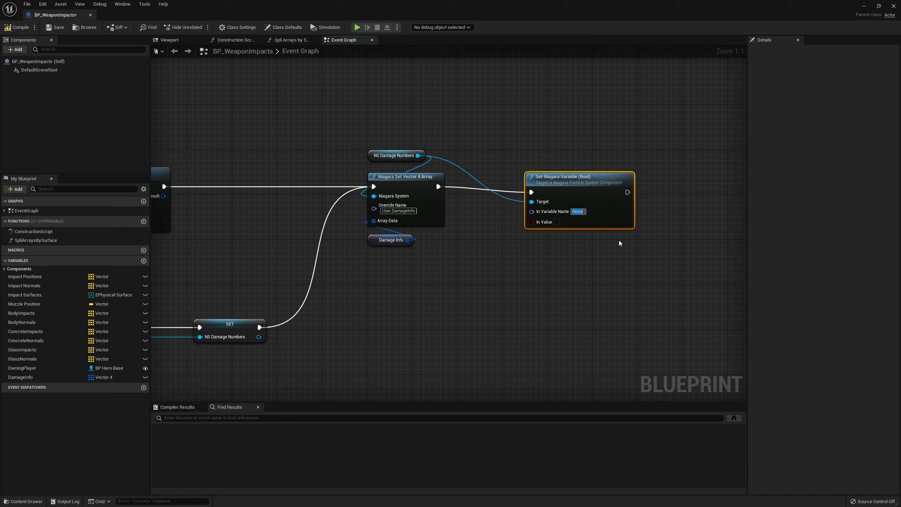
type("User.Crit")
key("Return")
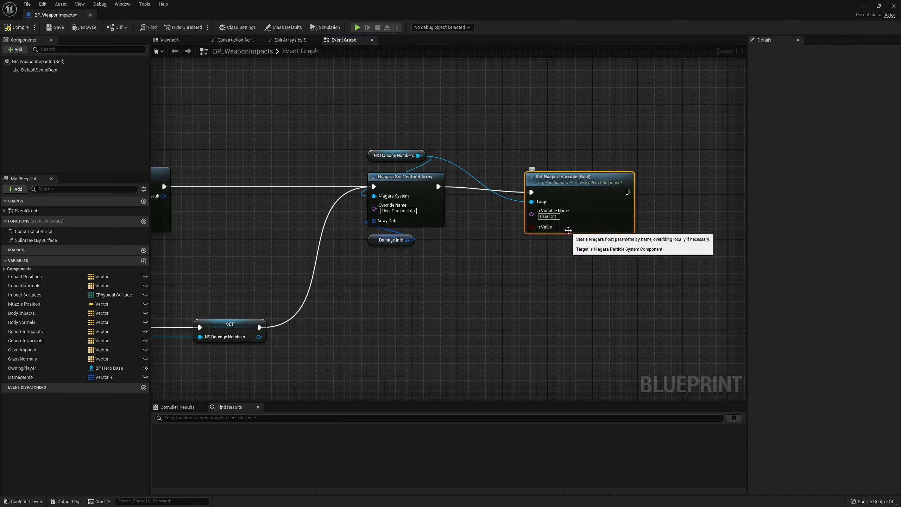
left_click(557, 227)
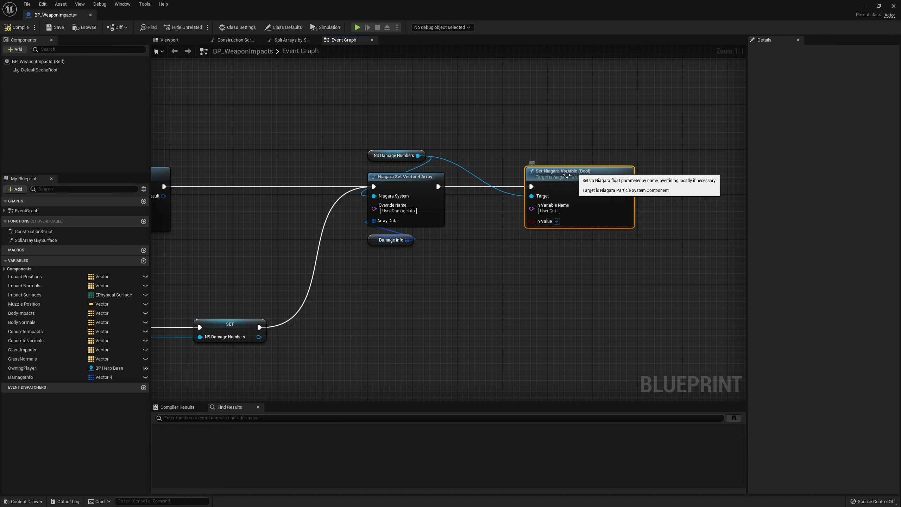
left_click(17, 27)
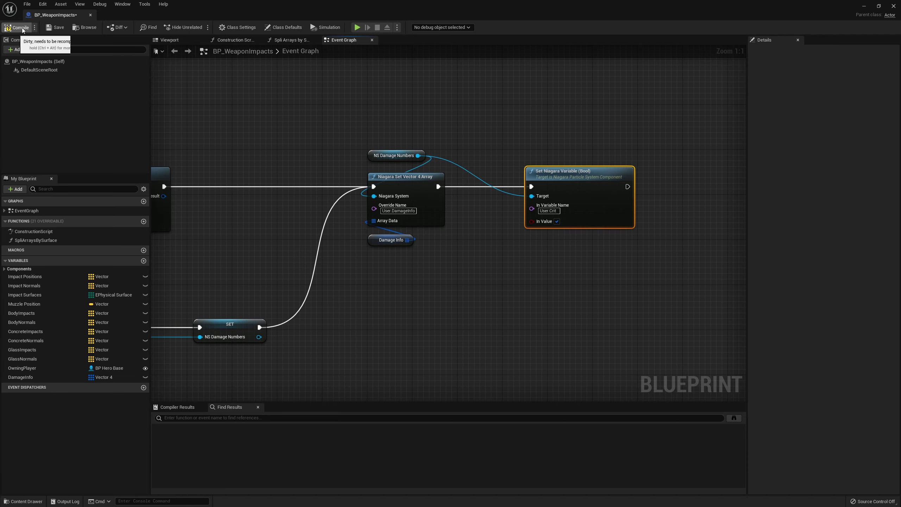
left_click(56, 28)
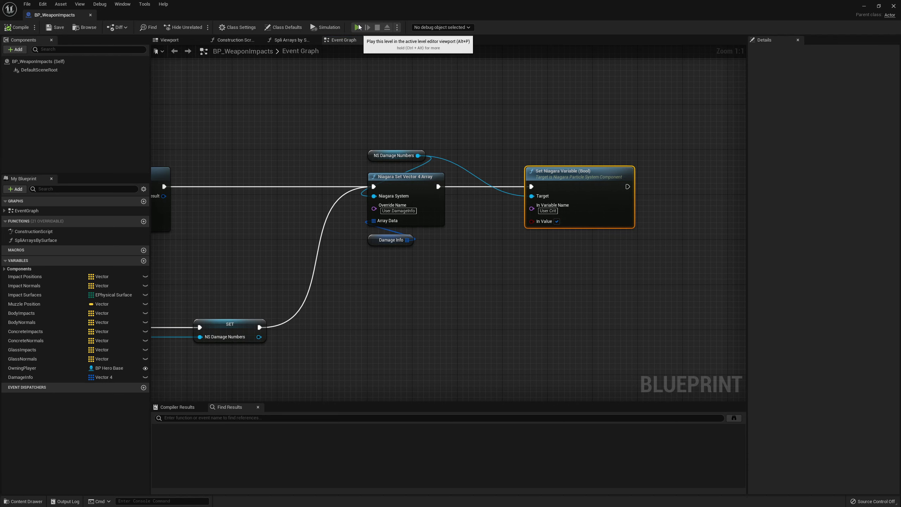
End the brief play test on Map_01, turn off the Niagara System filter and open MainMenu_Map from the Maps/Menu folder
left_click(358, 28)
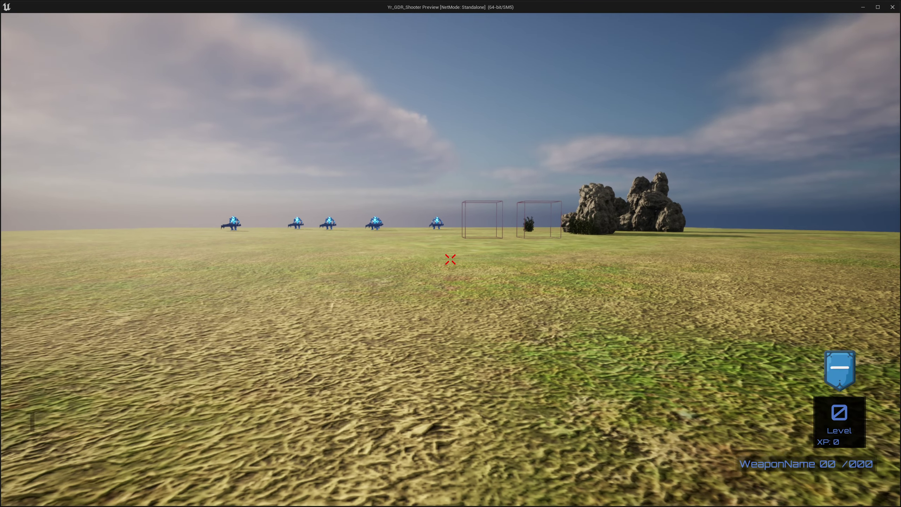
key("Escape")
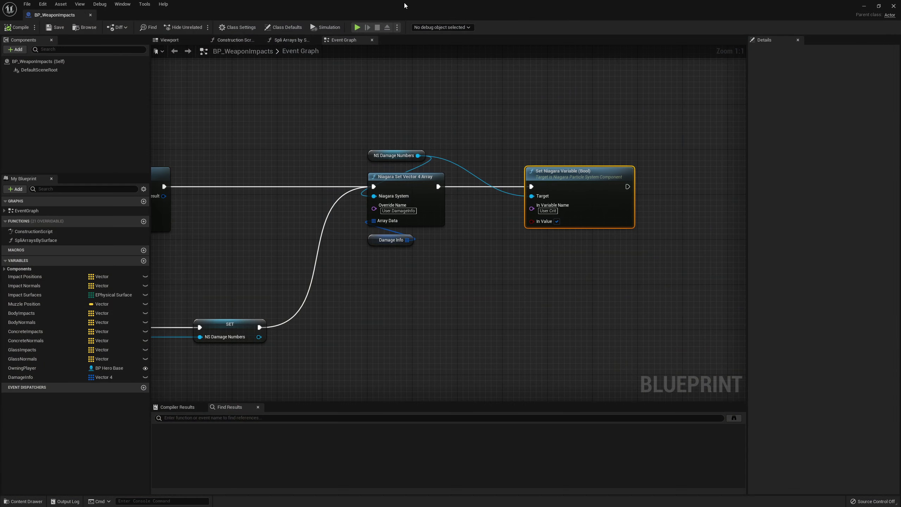
left_click_drag(404, 3, 469, 67)
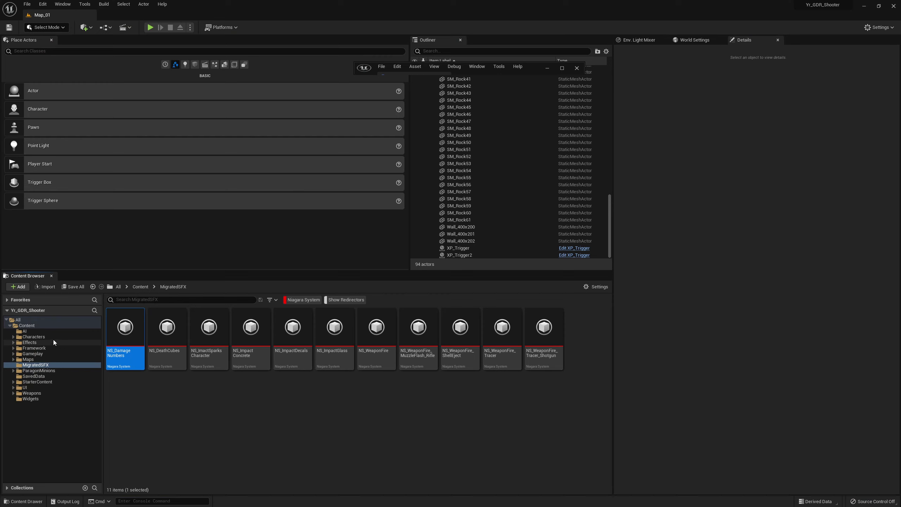
left_click(44, 358)
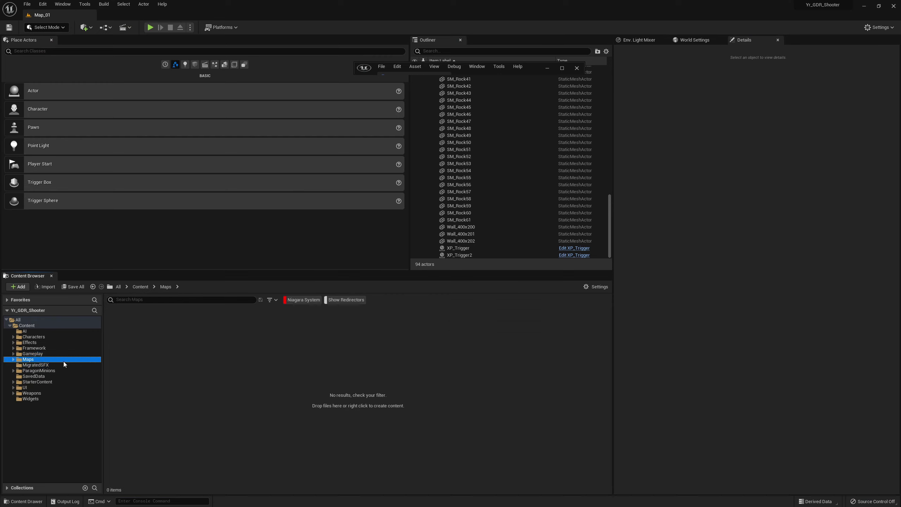
left_click(303, 300)
double_click(125, 326)
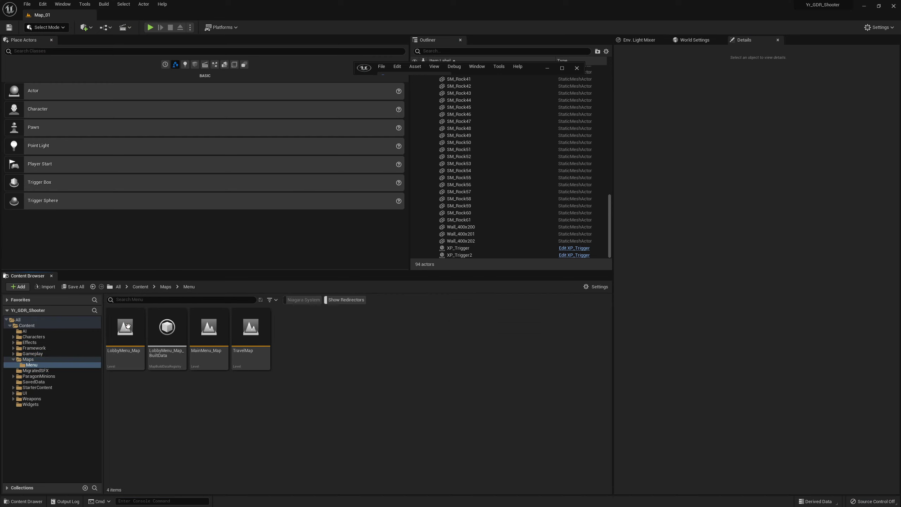
double_click(206, 327)
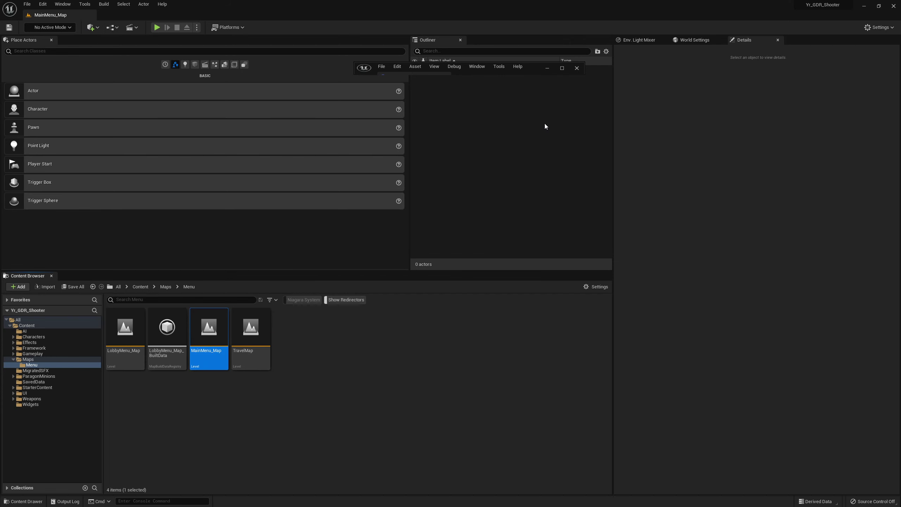
Play-test from MainMenu_Map, firing the weapon at the walls to check the damage-number color, and close the Message Log
left_click(561, 67)
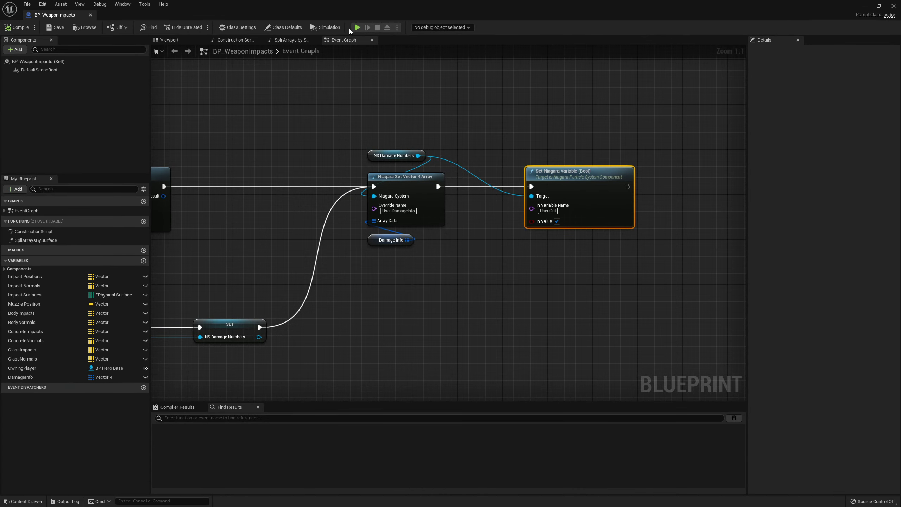
left_click(358, 28)
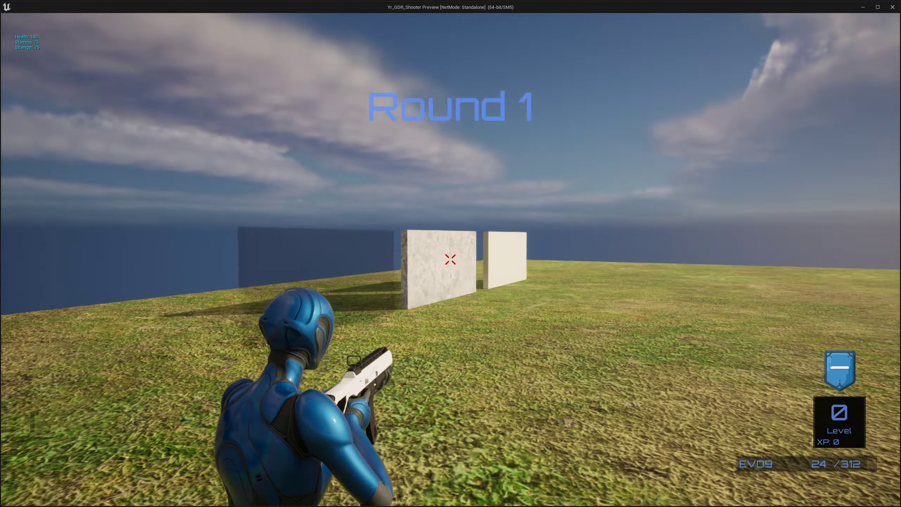
left_click(450, 259)
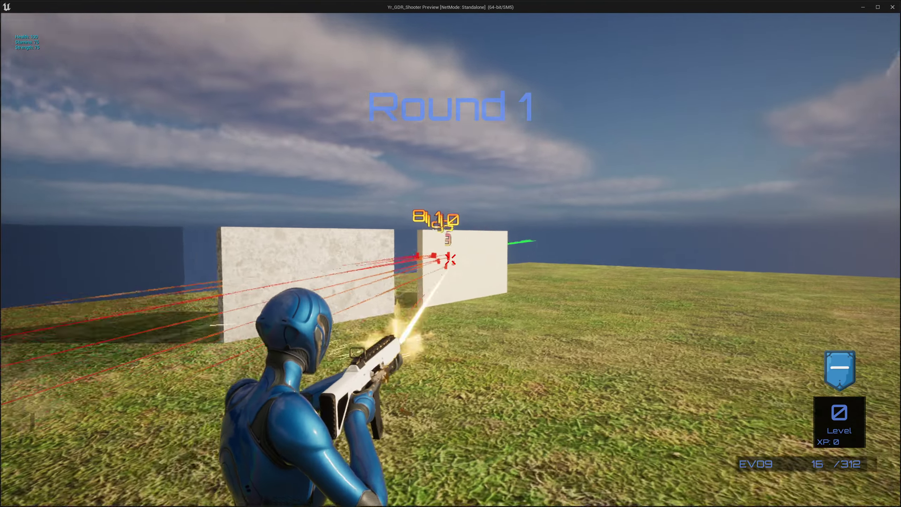
key("w")
left_click_drag(451, 259, 450, 259)
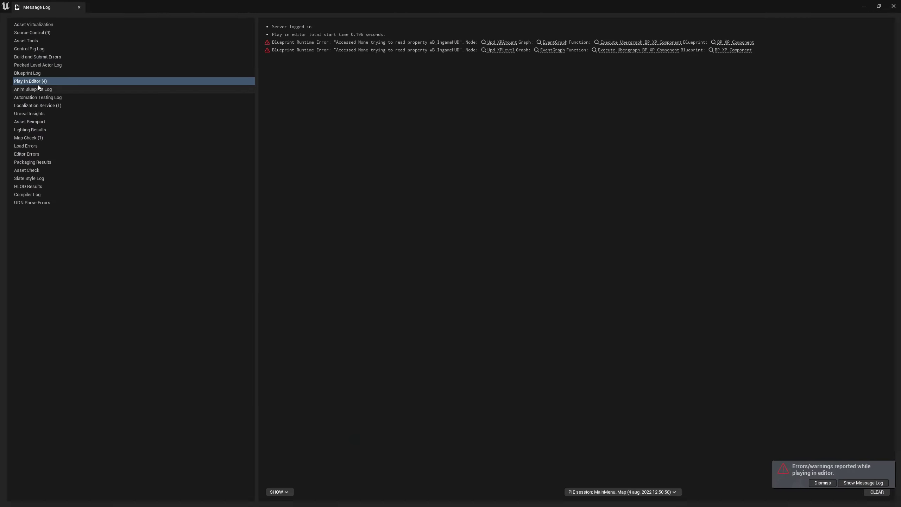
double_click(716, 8)
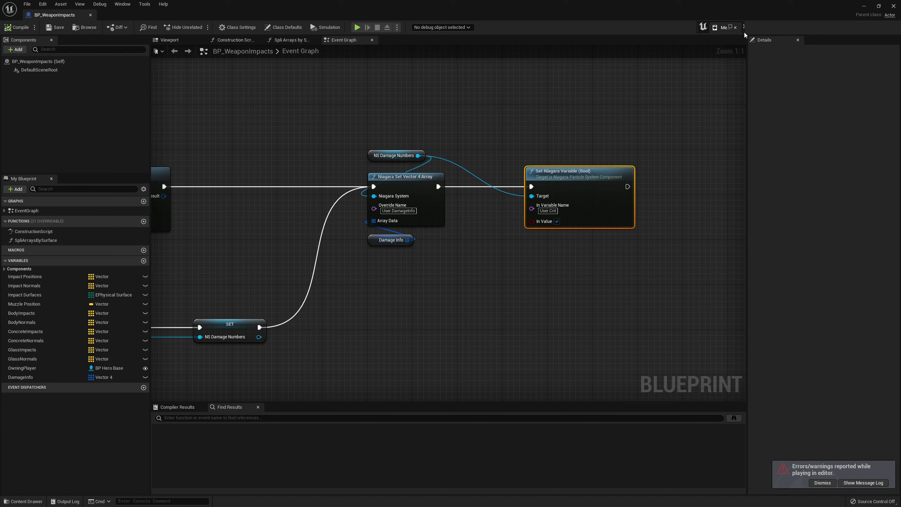
left_click(730, 27)
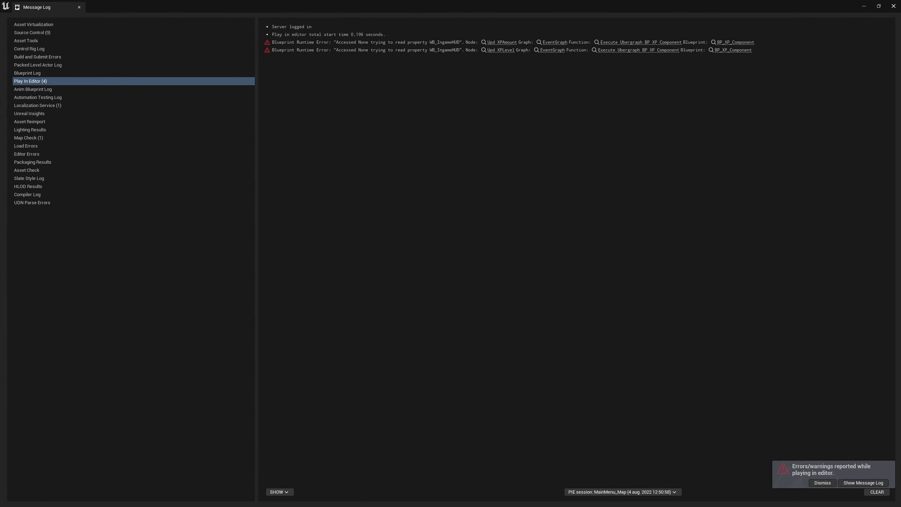
left_click(893, 7)
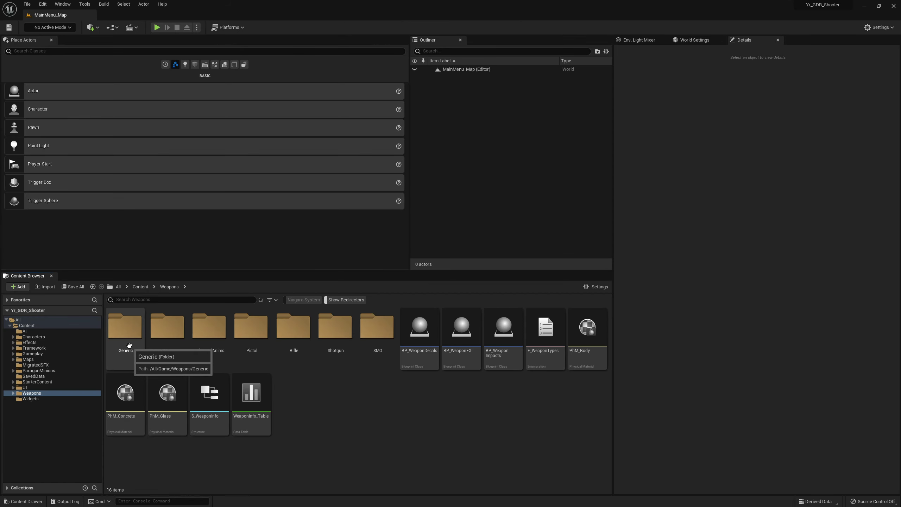
Filter the MigratedSFX folder to MetaSound Source assets and open MSS_Weapons_Pistol_Fire
left_click(50, 366)
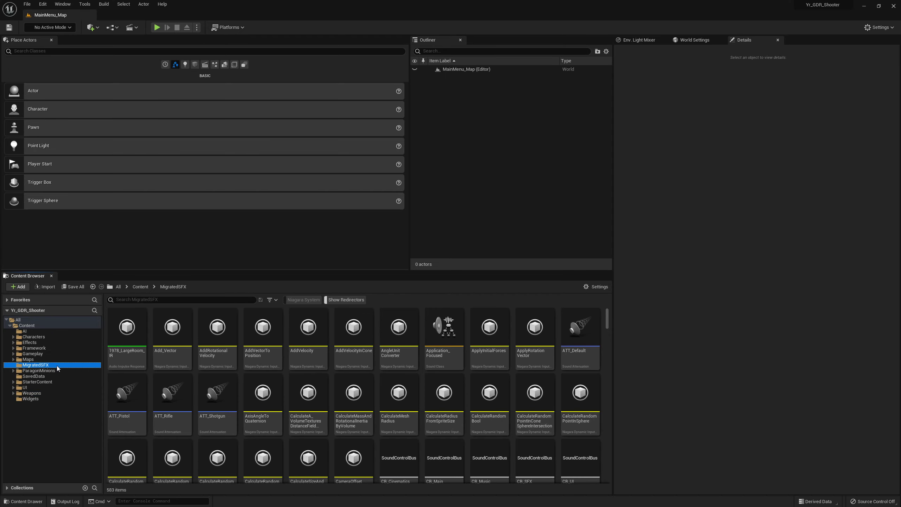
left_click(273, 300)
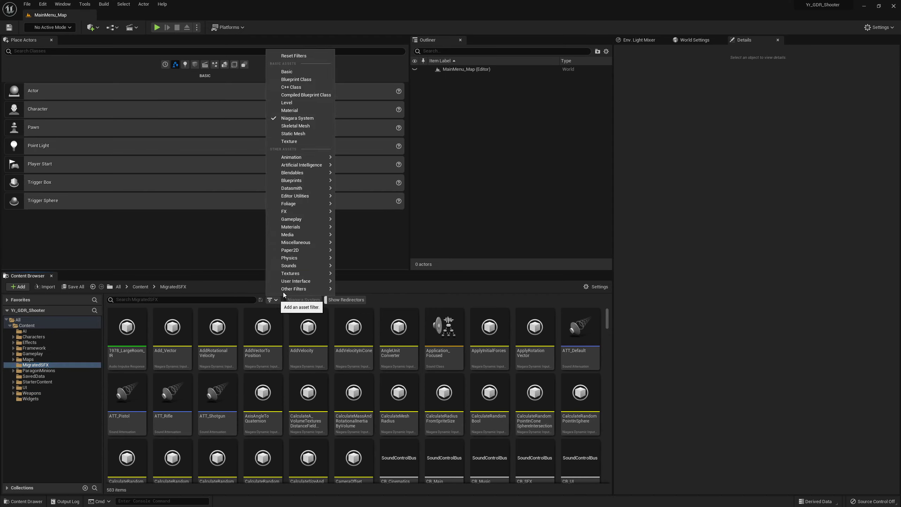
mouse_move(298, 266)
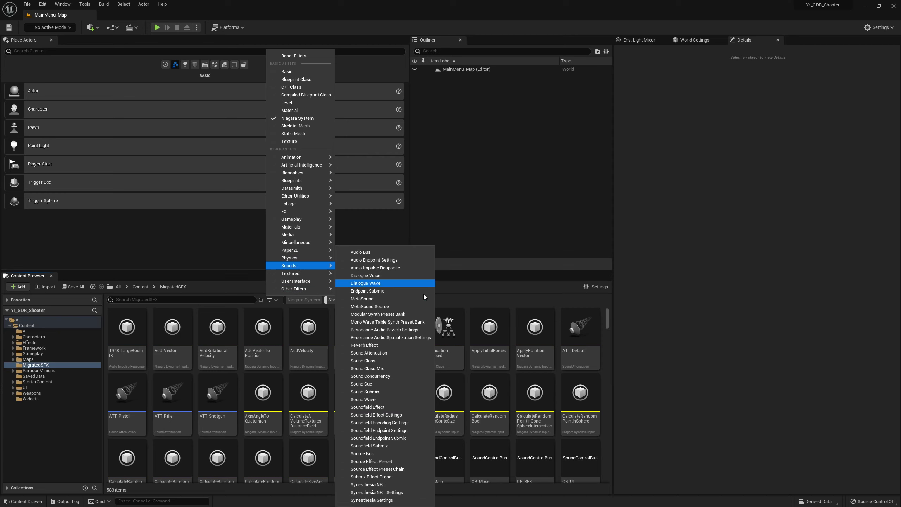
left_click(386, 307)
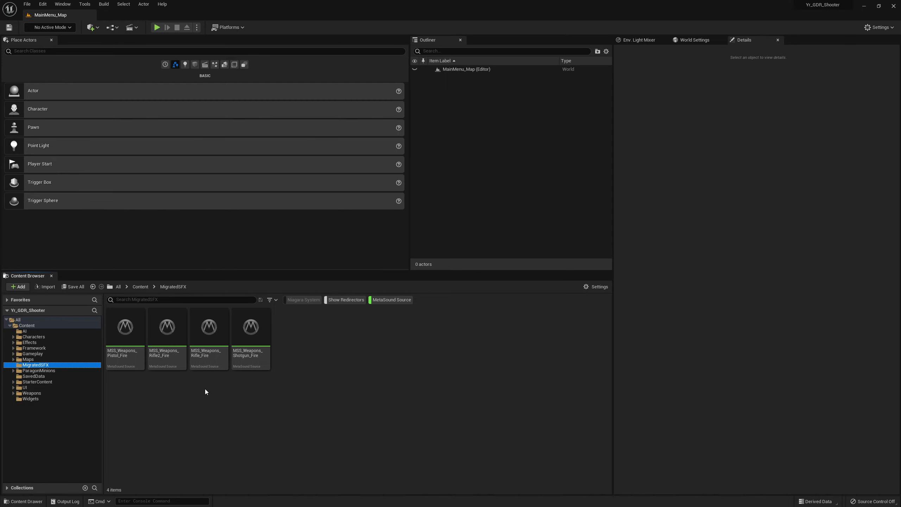
double_click(132, 342)
Add a new MS_GatedWavePlayer node just above the broken MS_GatedWavePlayer node in the pistol fire graph
right_click_drag(392, 298, 339, 274)
scroll(421, 254, "up", 3)
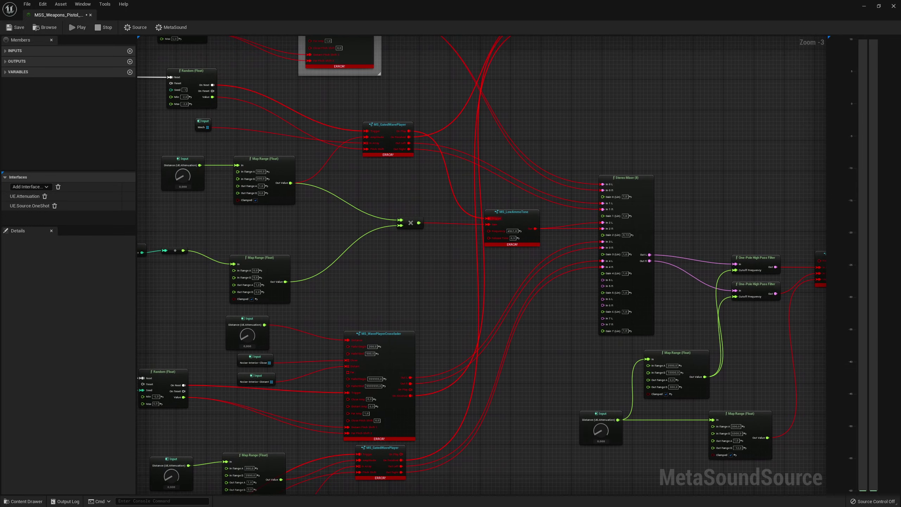
scroll(442, 177, "up", 2)
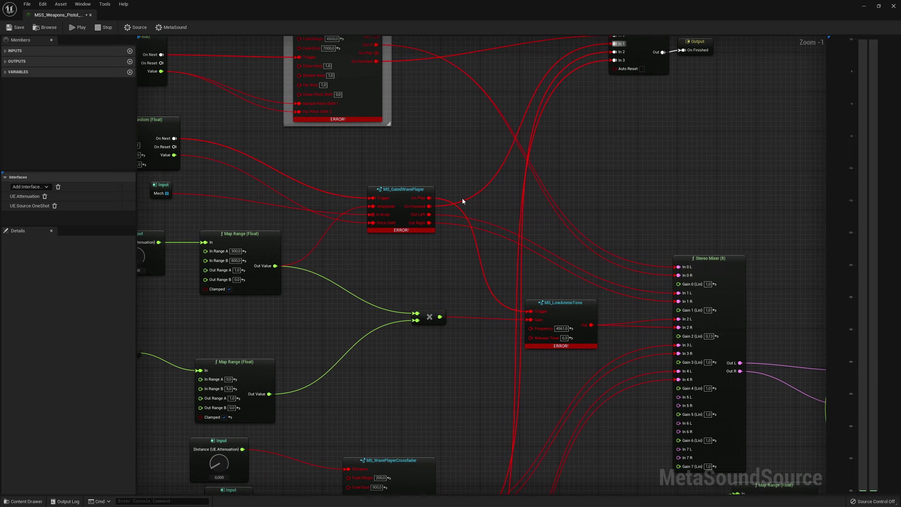
scroll(457, 192, "up", 1)
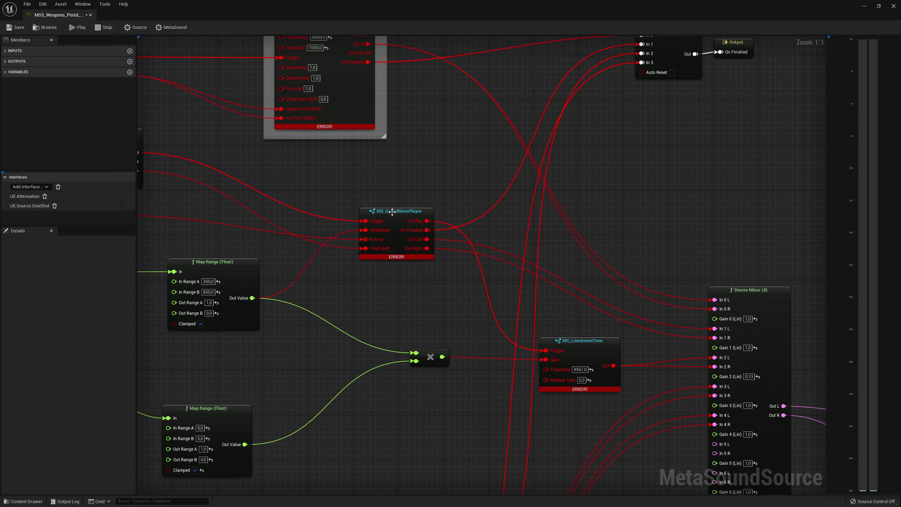
right_click_drag(500, 203, 461, 164)
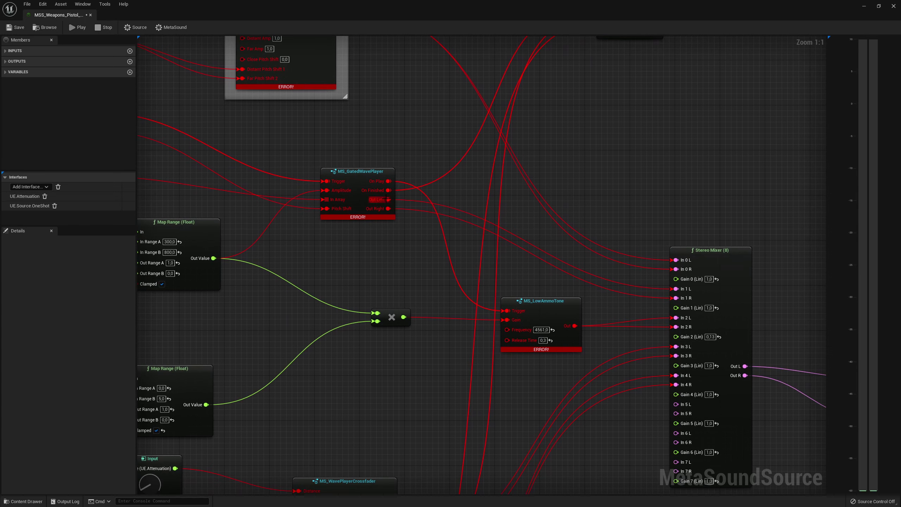
right_click_drag(468, 256, 491, 306)
right_click(410, 176)
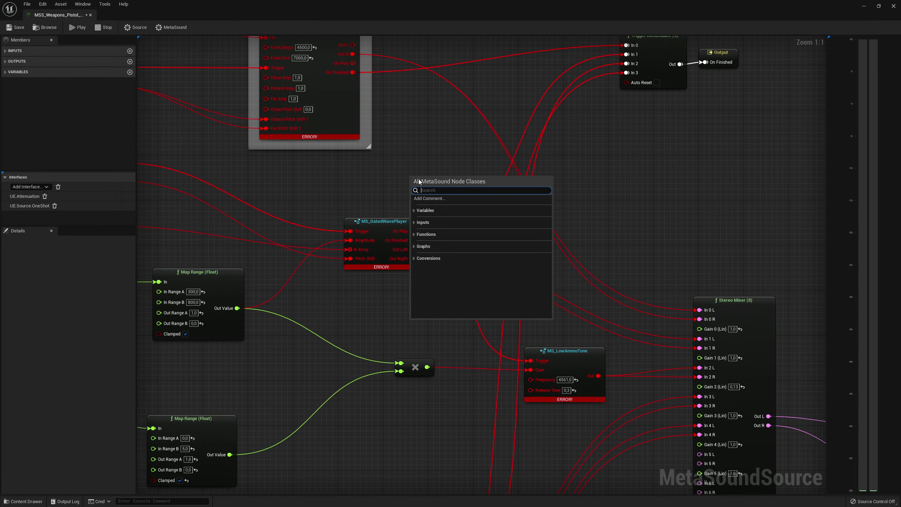
type("gated")
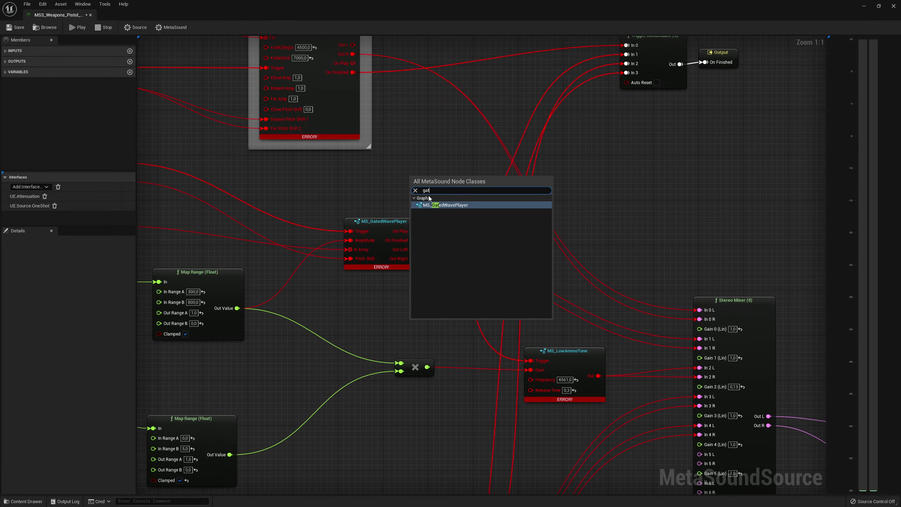
left_click(440, 205)
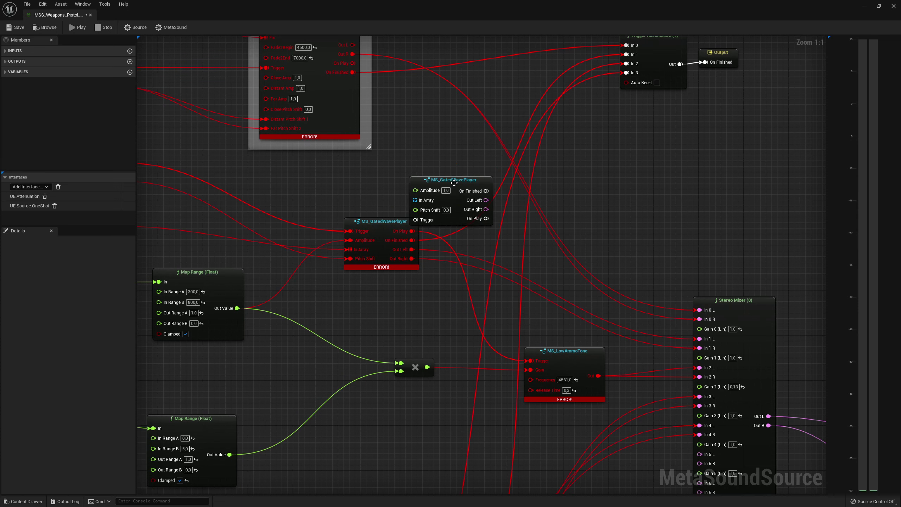
left_click_drag(453, 183, 428, 169)
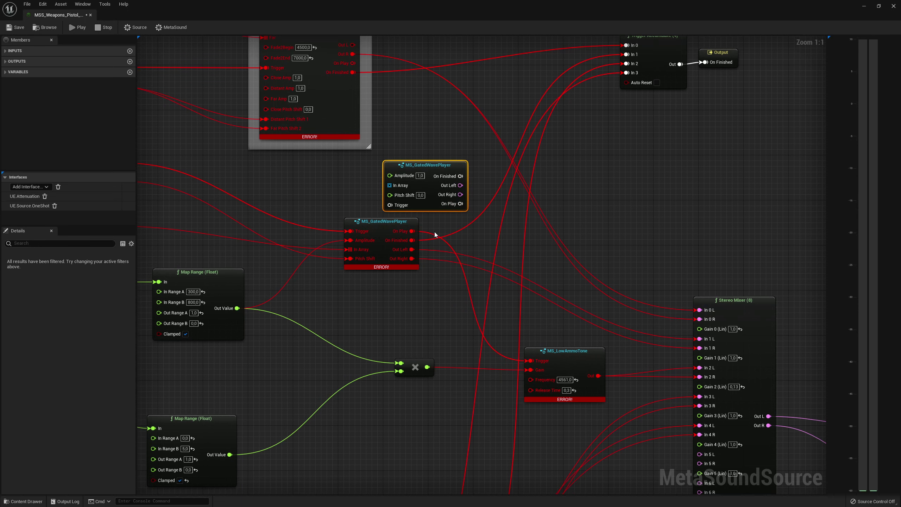
left_click_drag(412, 231, 487, 242, "ctrl")
left_click_drag(421, 226, 414, 233, "ctrl")
key("ctrl+z")
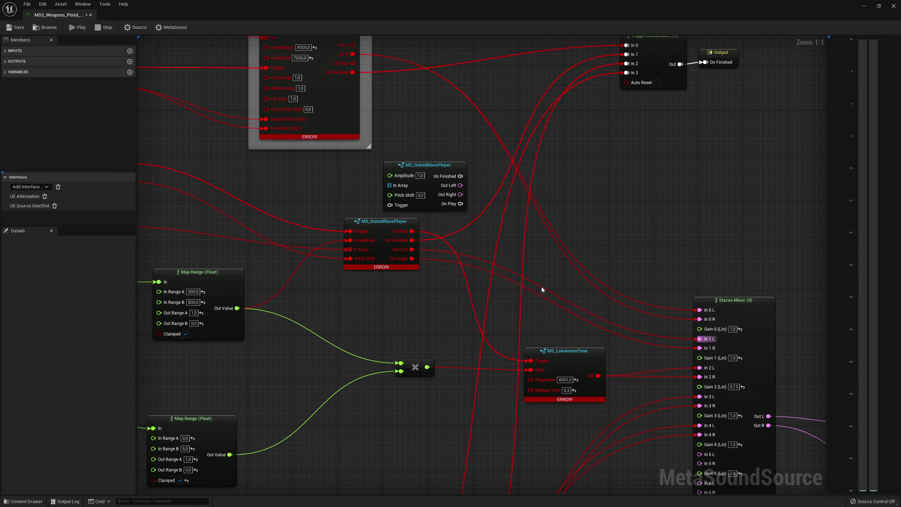
Add a new MS_LowAmmoTone node just above the broken MS_LowAmmoTone node
right_click_drag(573, 221, 484, 233)
scroll(526, 256, "down", 4)
scroll(507, 256, "up", 4)
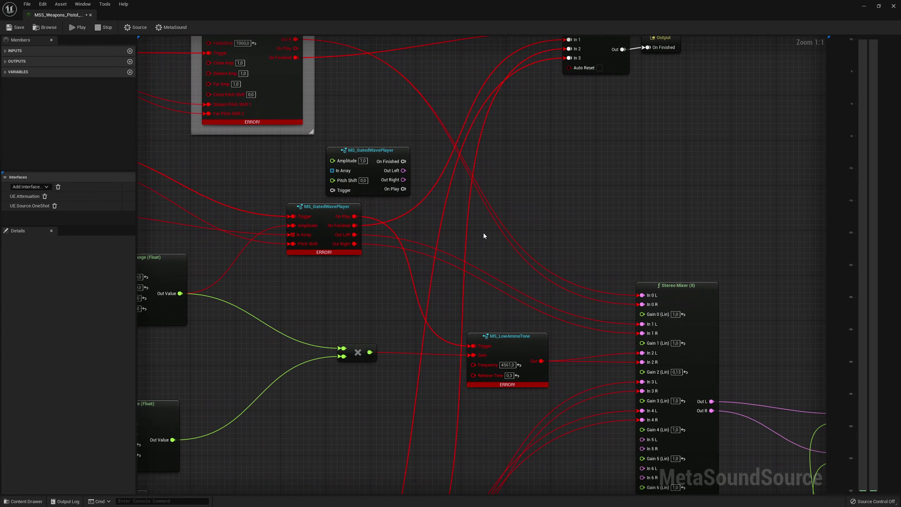
right_click(474, 274)
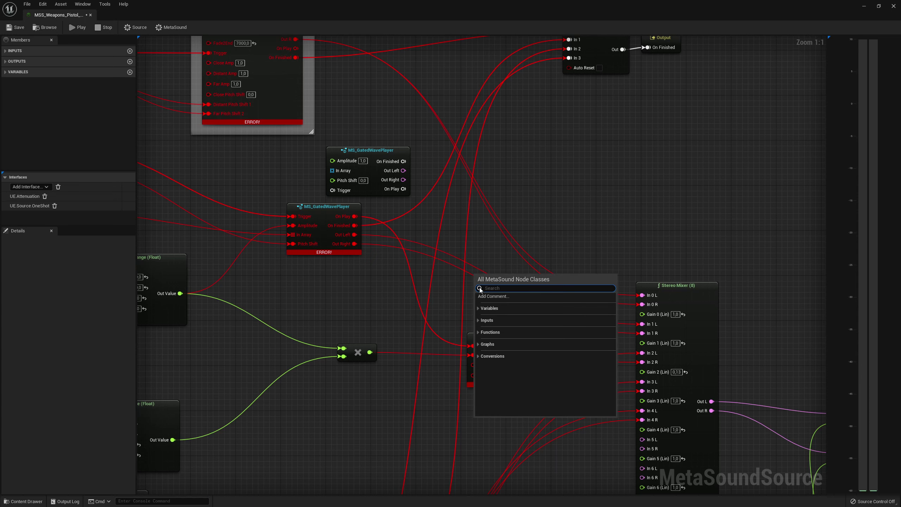
type("lowam")
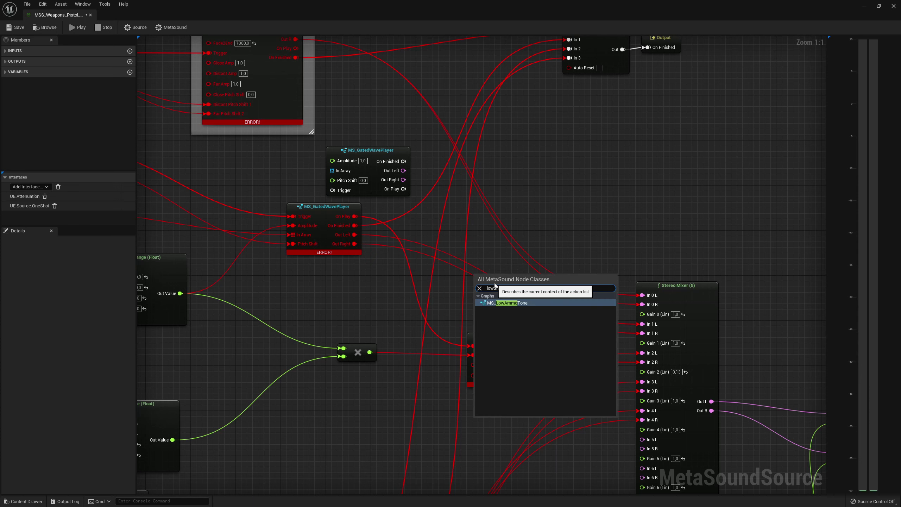
type("mo")
left_click(515, 303)
left_click_drag(520, 280, 520, 260)
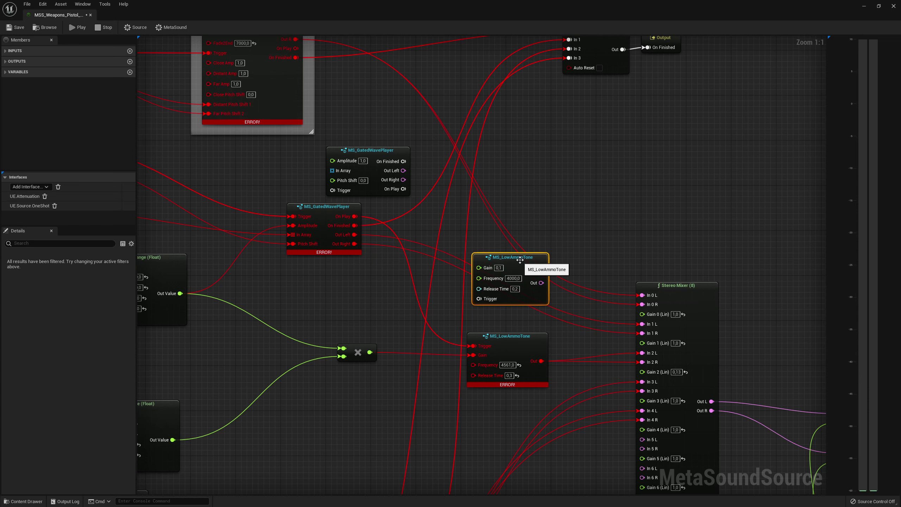
Wire the new MS_GatedWavePlayer's On Play to the new MS_LowAmmoTone's Trigger and transfer the broken player's On Finished, Out Left and Out Right wires
left_click_drag(396, 153, 373, 153)
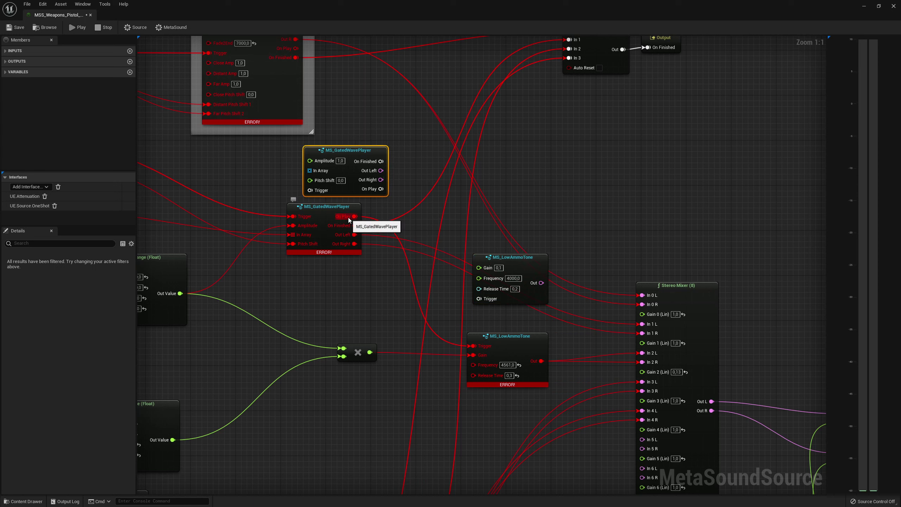
left_click_drag(381, 188, 478, 299)
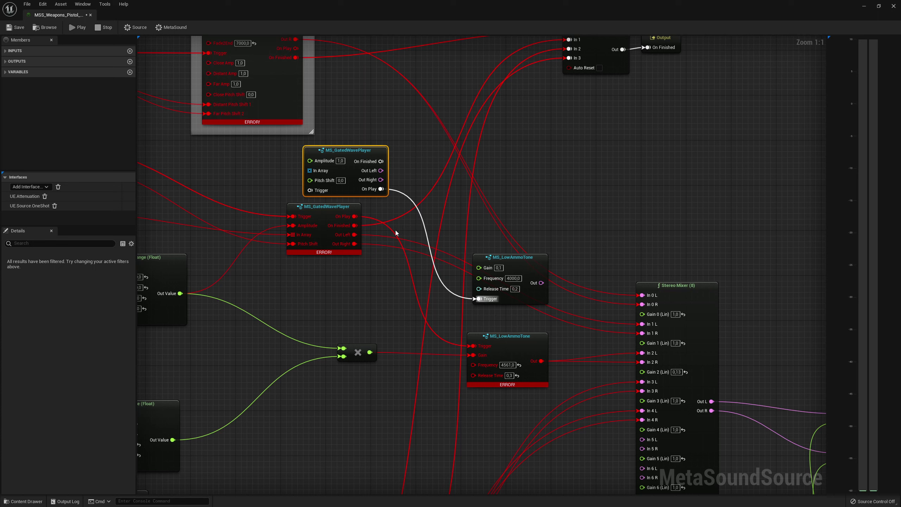
left_click_drag(354, 225, 381, 161, "ctrl")
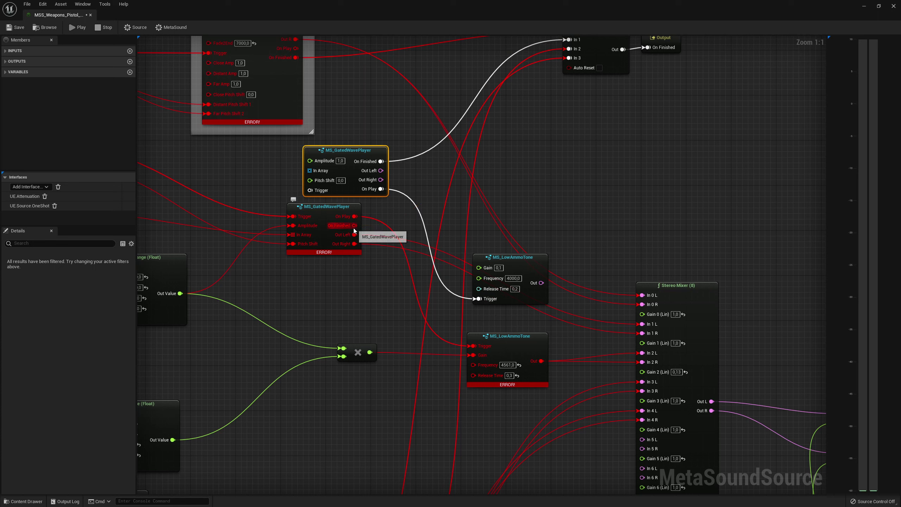
left_click_drag(355, 235, 381, 170, "ctrl")
left_click_drag(355, 243, 380, 180, "ctrl")
Transfer the Trigger, Amplitude, In Array and Pitch Shift input wires from the broken MS_GatedWavePlayer to the new one
right_click_drag(327, 192, 378, 197)
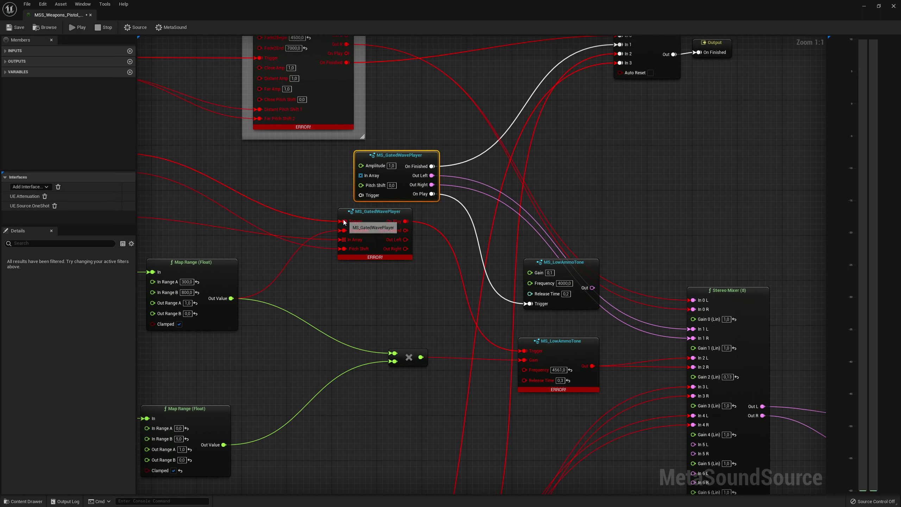
left_click_drag(344, 221, 361, 195, "ctrl")
left_click_drag(345, 230, 360, 165, "ctrl")
left_click_drag(342, 240, 360, 174, "ctrl")
left_click_drag(344, 250, 361, 183, "ctrl")
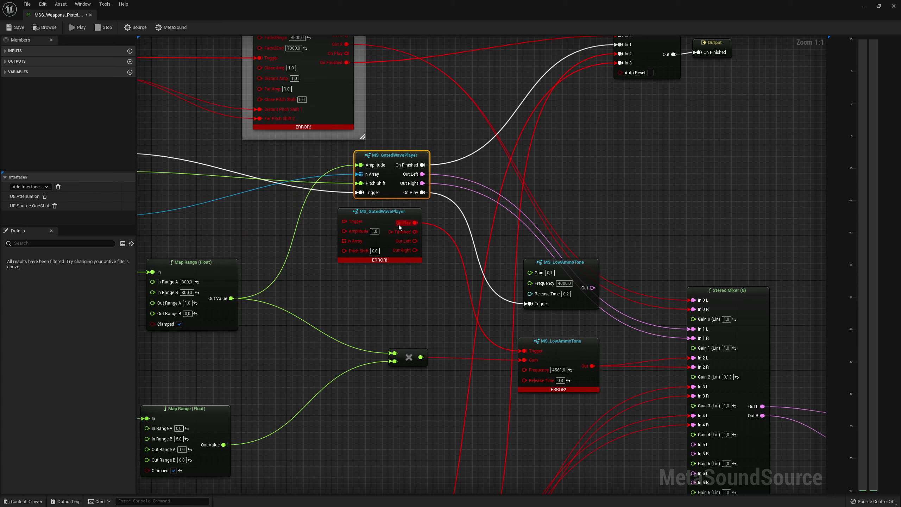
Delete the broken MS_GatedWavePlayer and move the replacement into its place
left_click(380, 220)
key("Delete")
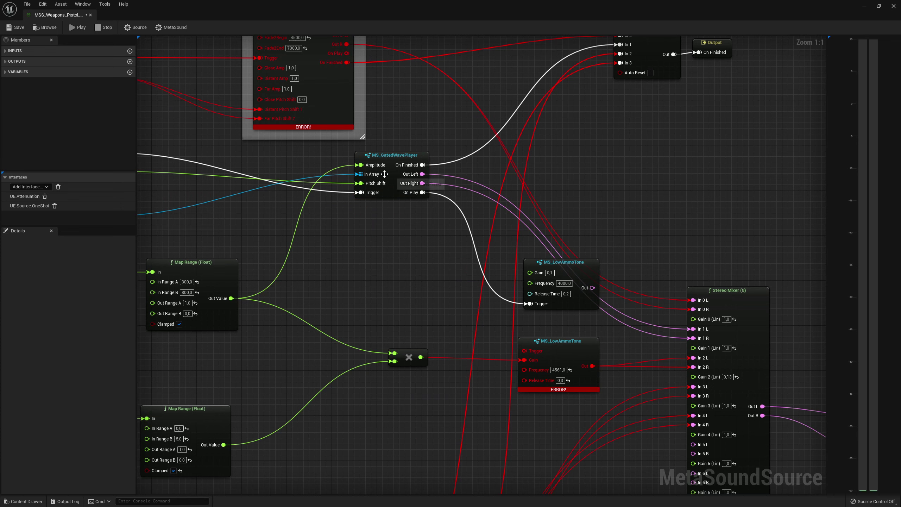
left_click_drag(384, 174, 372, 214)
Transfer the Out and Gain wires from the broken MS_LowAmmoTone to the new one
right_click_drag(472, 264, 466, 226)
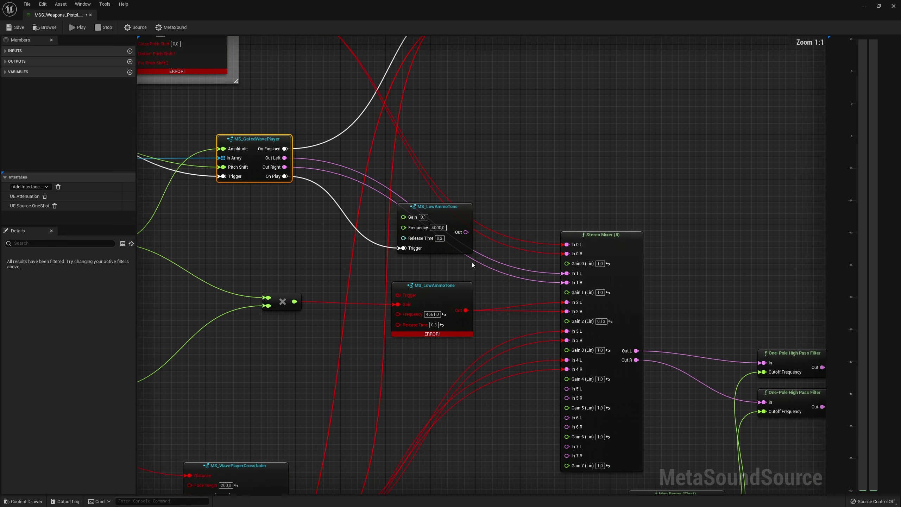
left_click_drag(466, 310, 465, 232, "ctrl")
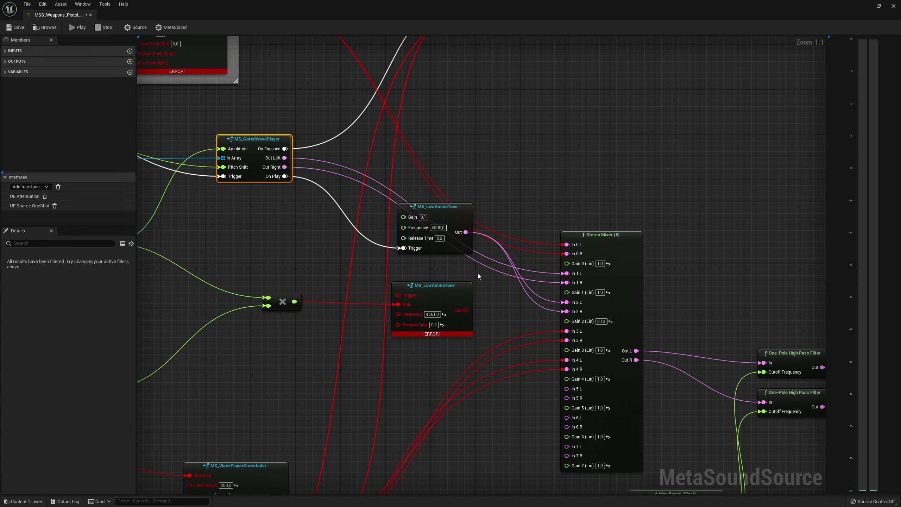
right_click_drag(478, 276, 517, 251)
left_click_drag(437, 279, 446, 192, "ctrl")
Set the new MS_LowAmmoTone's Frequency to 4561,0 and its Release Time to 0,3
left_click(471, 290)
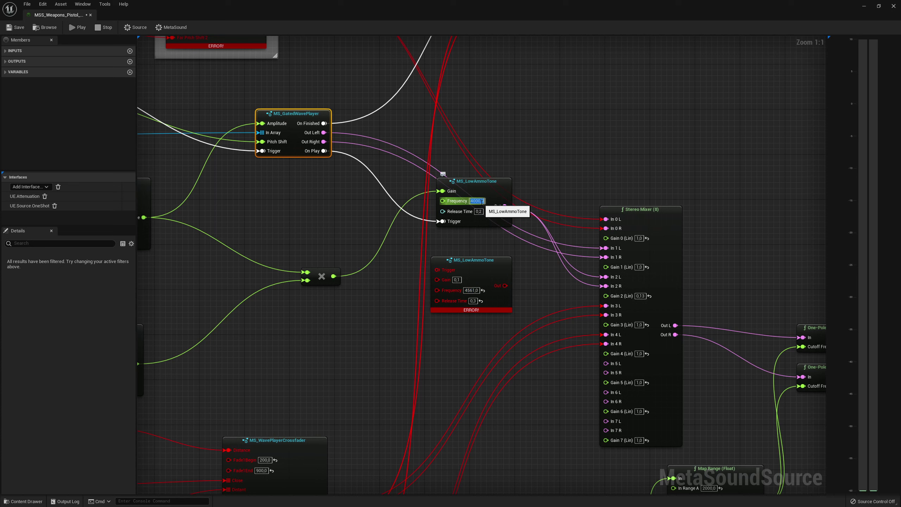
type("4561,0")
key("Return")
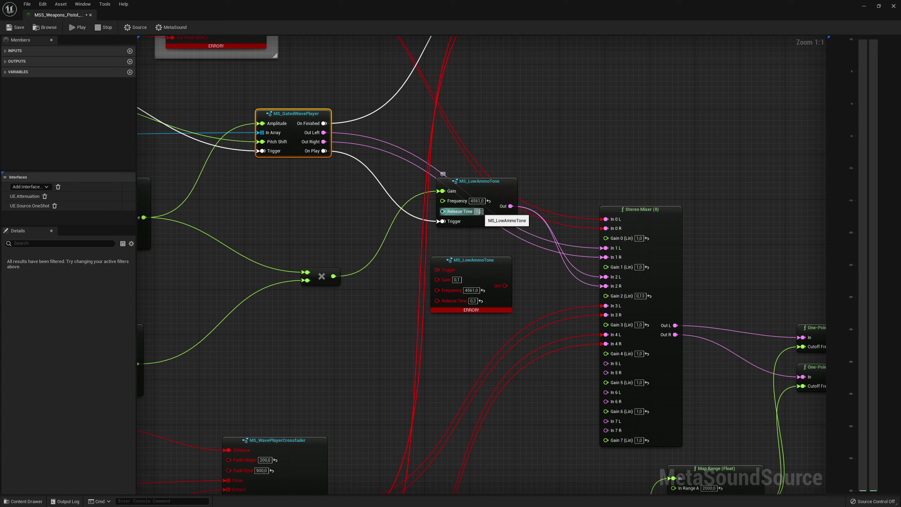
type("0,3")
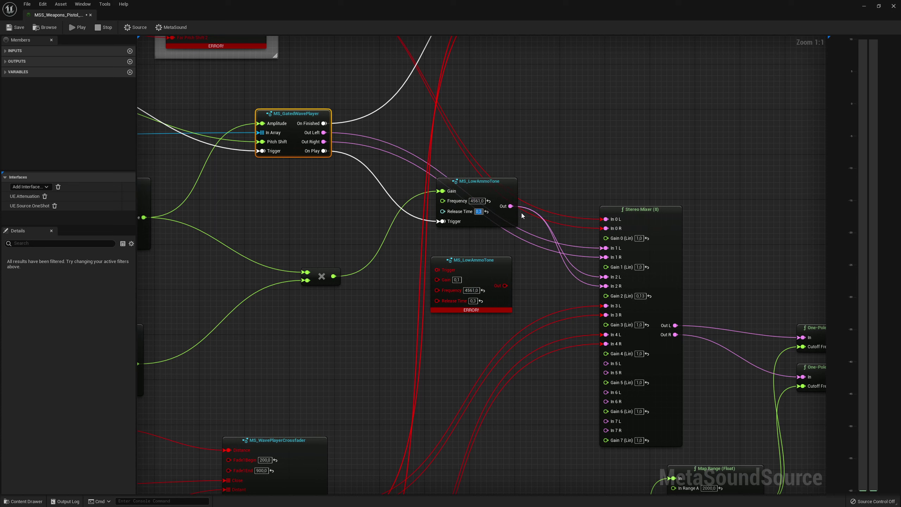
Delete the broken MS_LowAmmoTone and move the replacement down into its place
left_click(489, 277)
key("Delete")
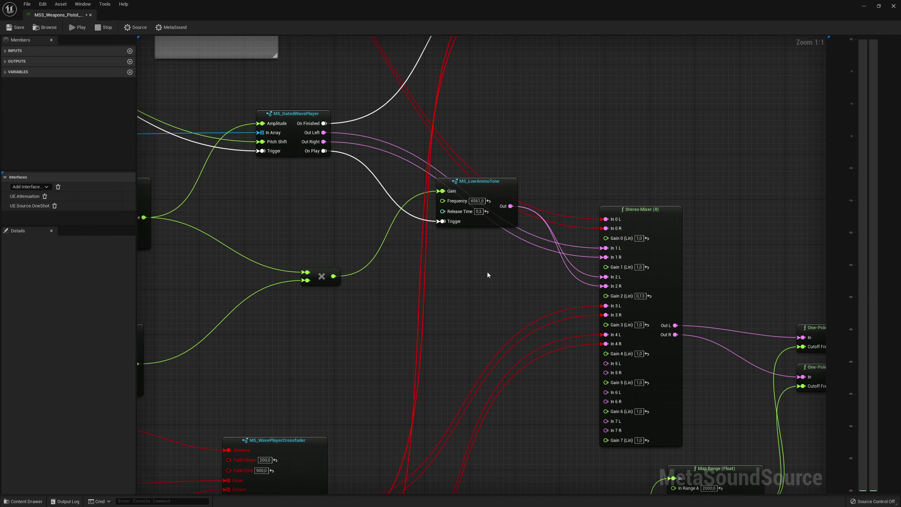
left_click_drag(502, 203, 501, 253)
left_click(527, 175)
Add a new MS_WavePlayerCrossfader node beside the broken crossfader in the "Content too wide" comment box
right_click_drag(526, 171, 583, 274)
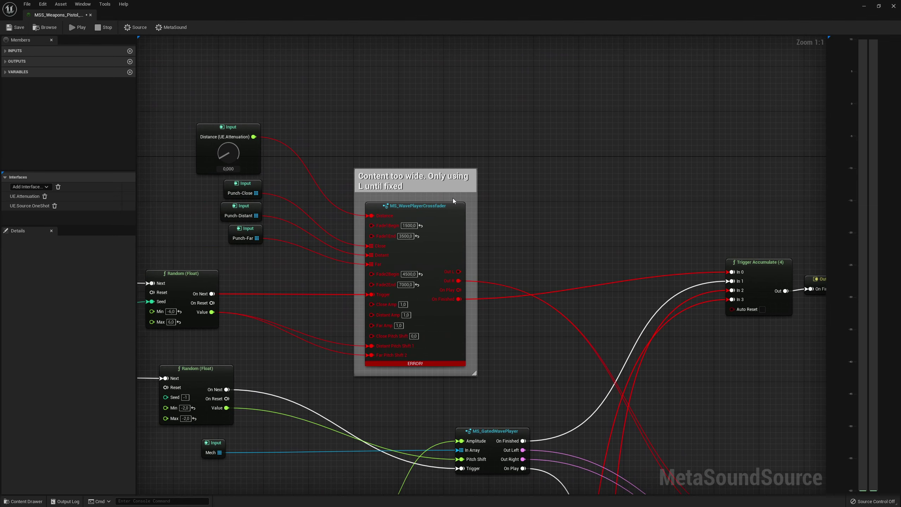
right_click(511, 210)
type("wave")
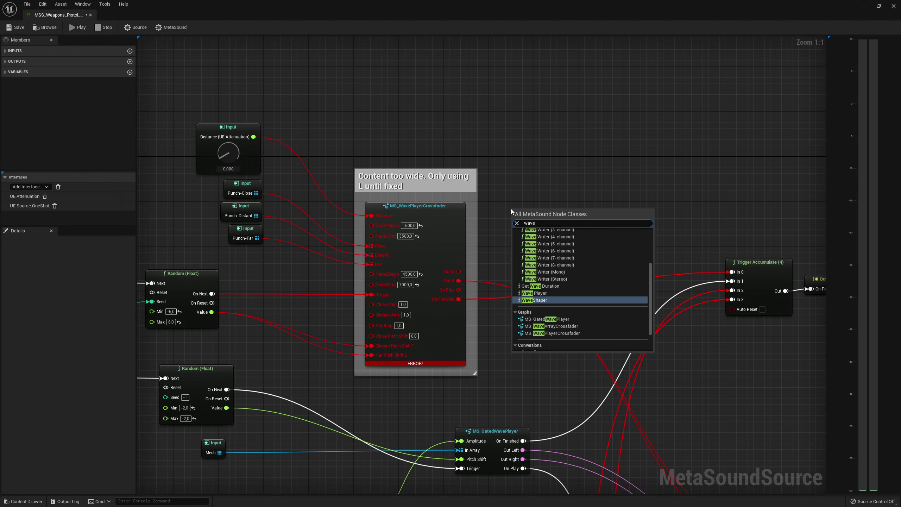
type("pla")
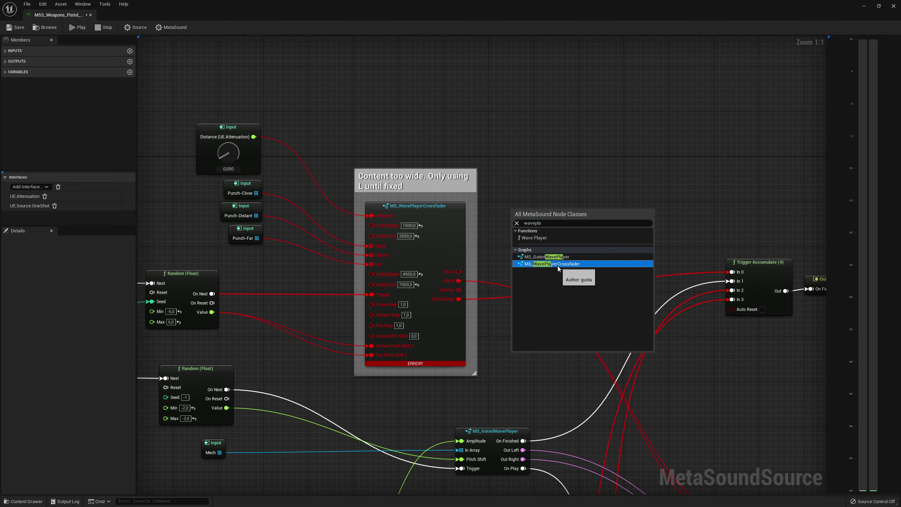
left_click(558, 268)
left_click_drag(568, 234, 568, 204)
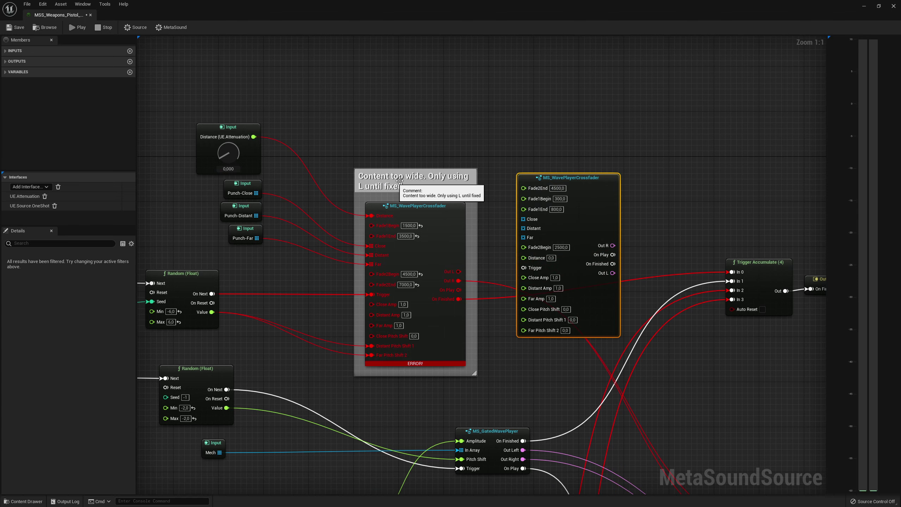
Transfer all connected input wires plus the Out R and On Finished wires from the broken Punch crossfader to the new one
left_click_drag(373, 215, 524, 257, "ctrl")
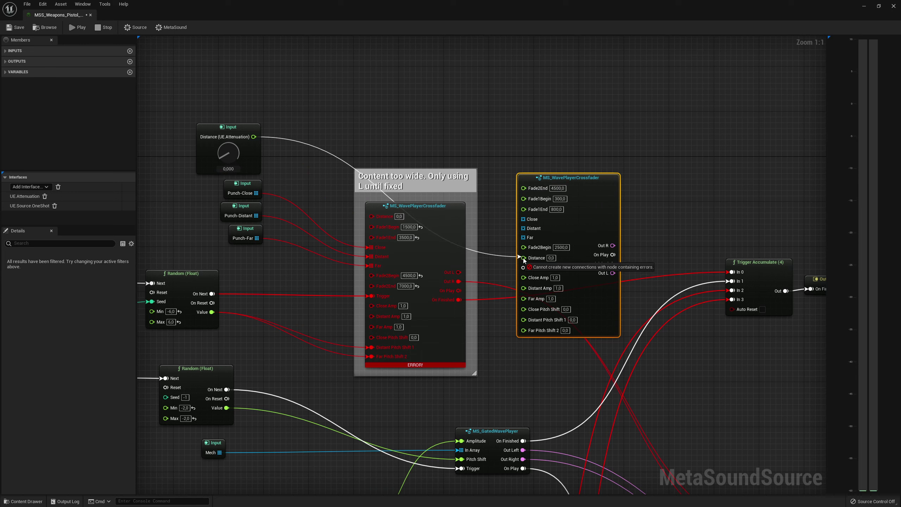
left_click_drag(371, 247, 532, 220, "ctrl")
left_click_drag(371, 257, 530, 238, "ctrl")
left_click_drag(372, 295, 523, 266, "ctrl")
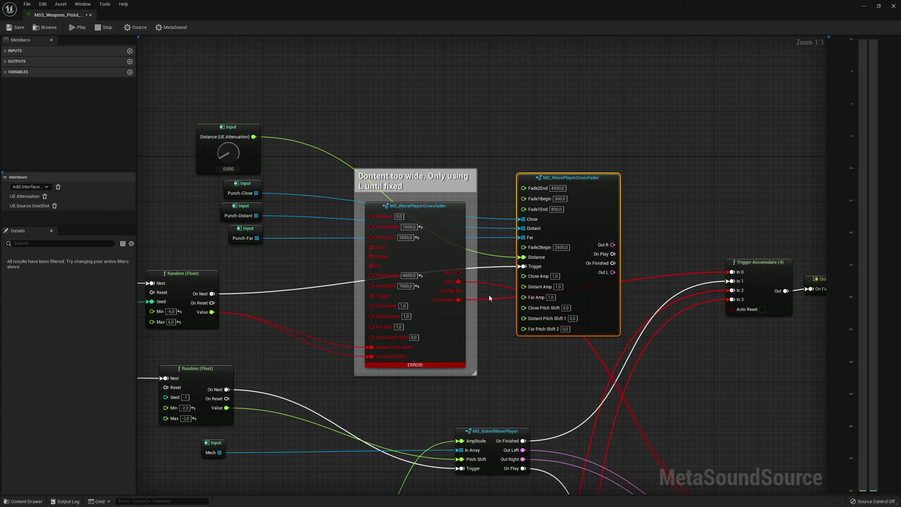
left_click_drag(371, 347, 525, 327, "ctrl")
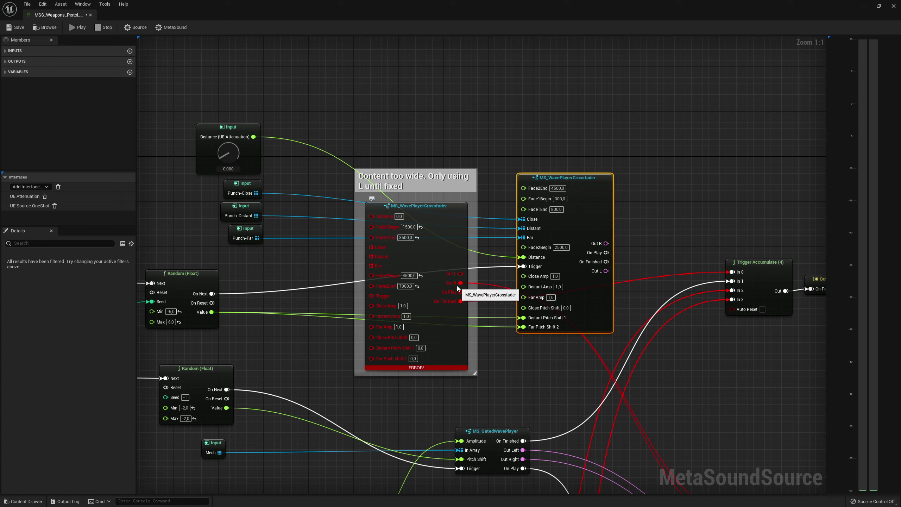
left_click_drag(460, 283, 602, 246, "ctrl")
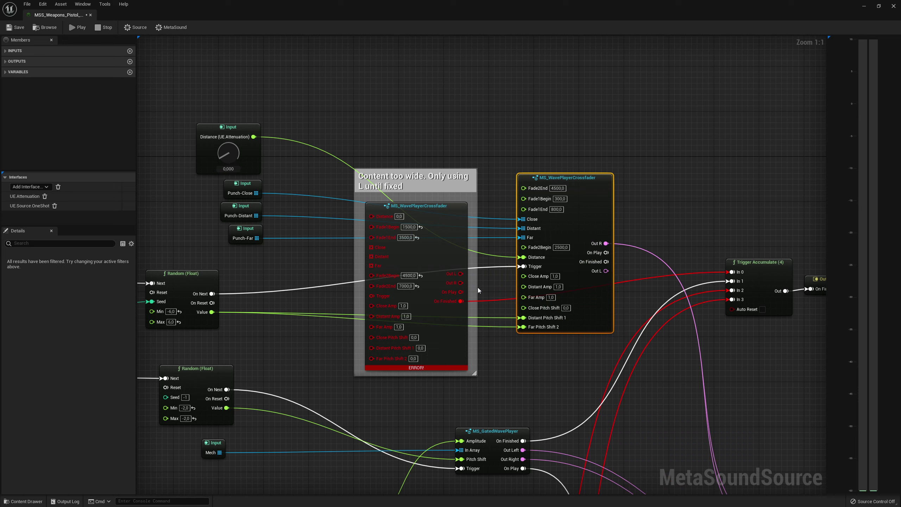
left_click_drag(461, 301, 600, 263, "ctrl")
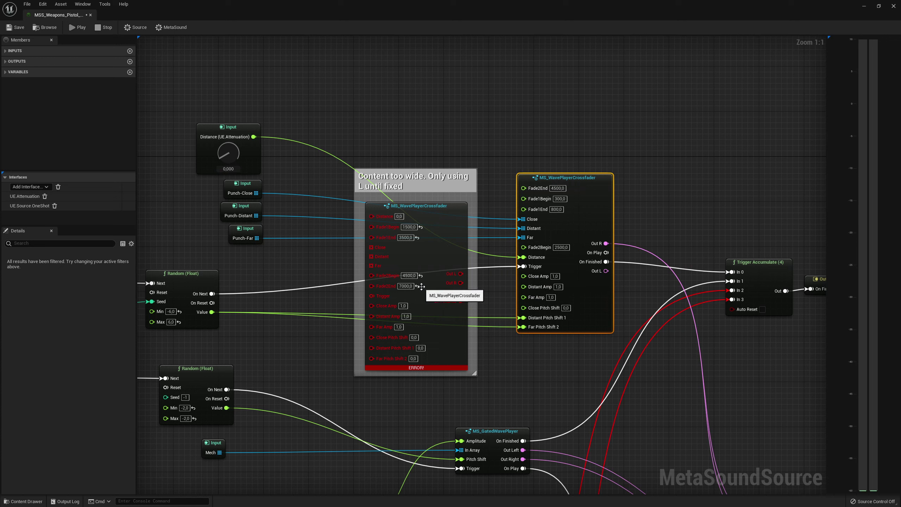
Copy the broken Punch crossfader's fade values to the new node, setting Fade2End to 7000,0 and Fade1Begin to 1500,0
left_click(407, 286)
key("ctrl+c")
left_click(557, 188)
key("ctrl+v")
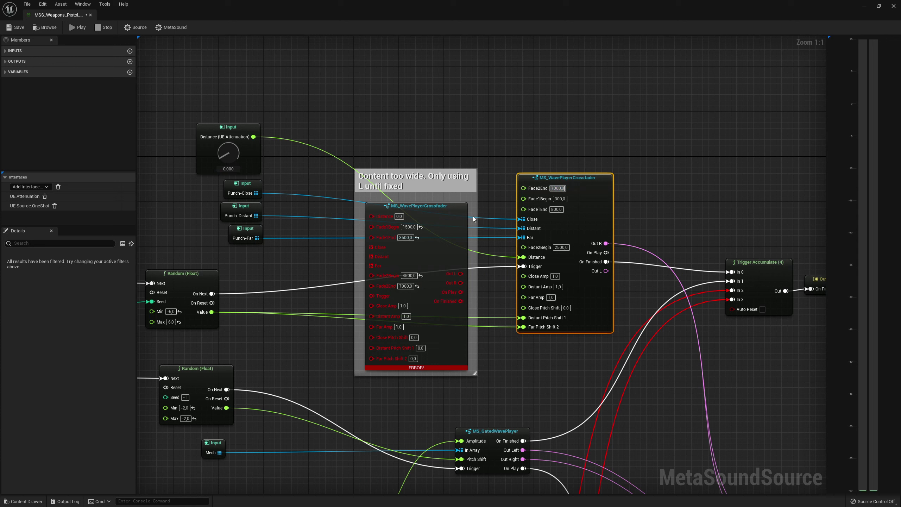
left_click(409, 227)
left_click(559, 199)
key("ctrl+v")
Set the new Punch crossfader's Fade1End to 3500,0 and Fade2Begin to 4500,0, copied from the broken node
left_click(413, 237)
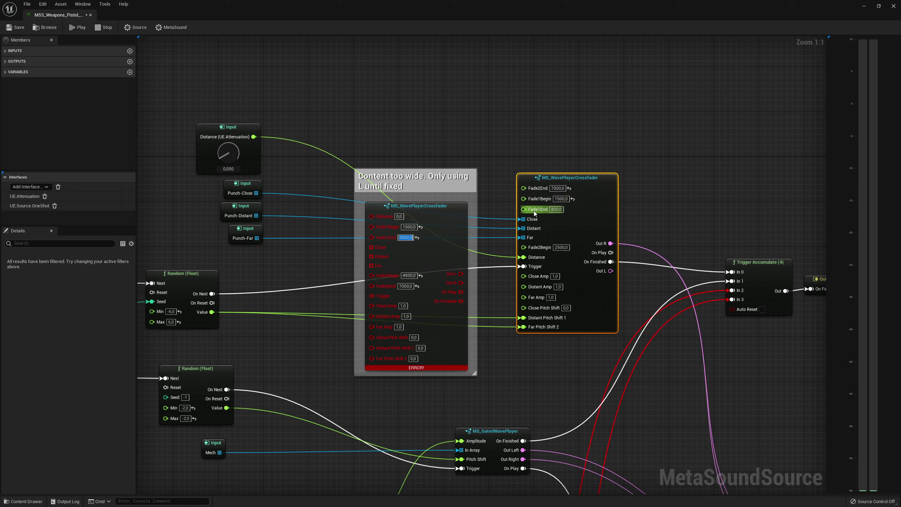
left_click(556, 210)
key("ctrl+v")
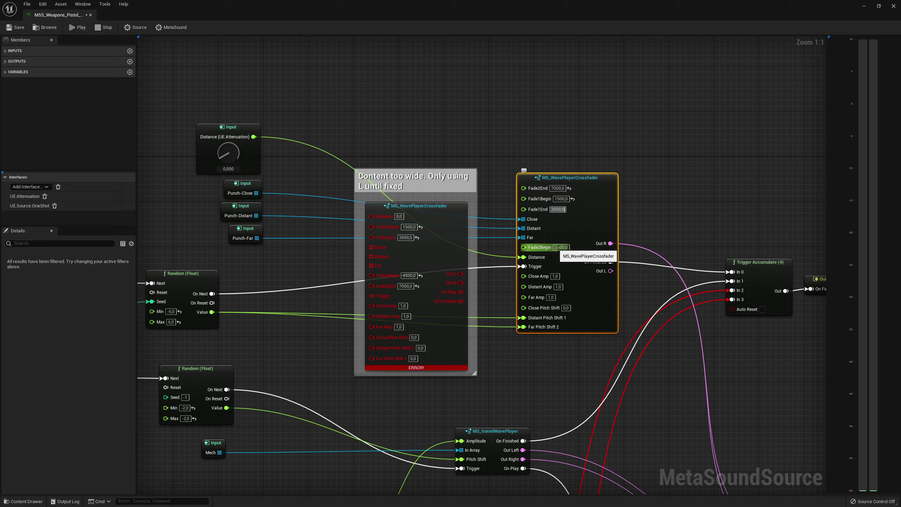
left_click(411, 277)
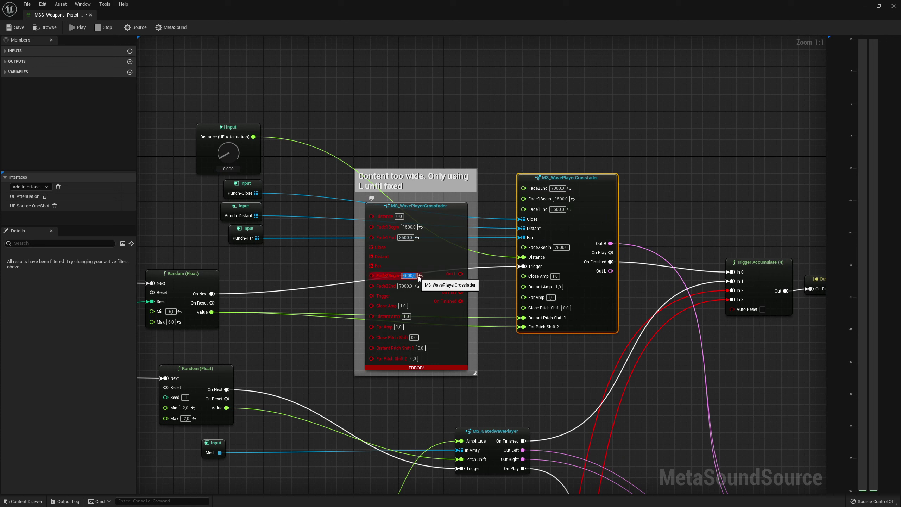
key("ctrl+c")
left_click(560, 247)
key("ctrl+v")
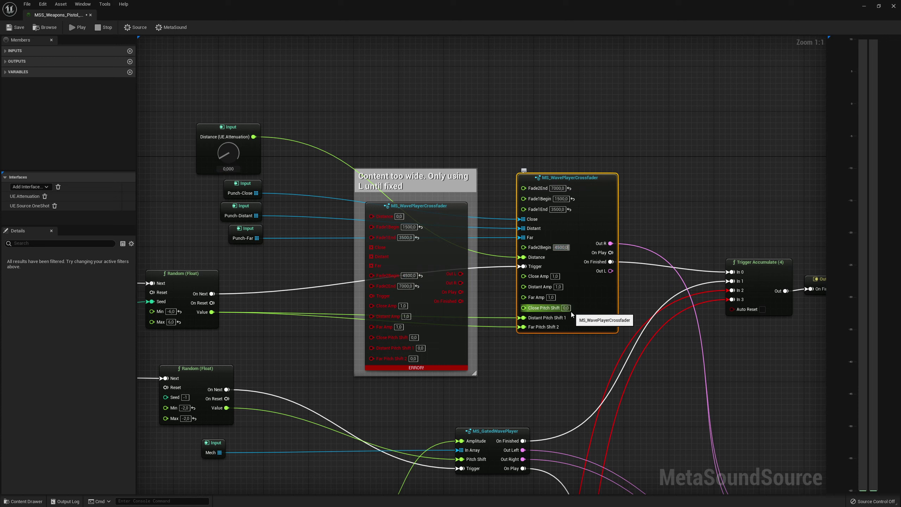
Delete the broken Punch crossfader and move the replacement into the comment box
left_click(453, 239)
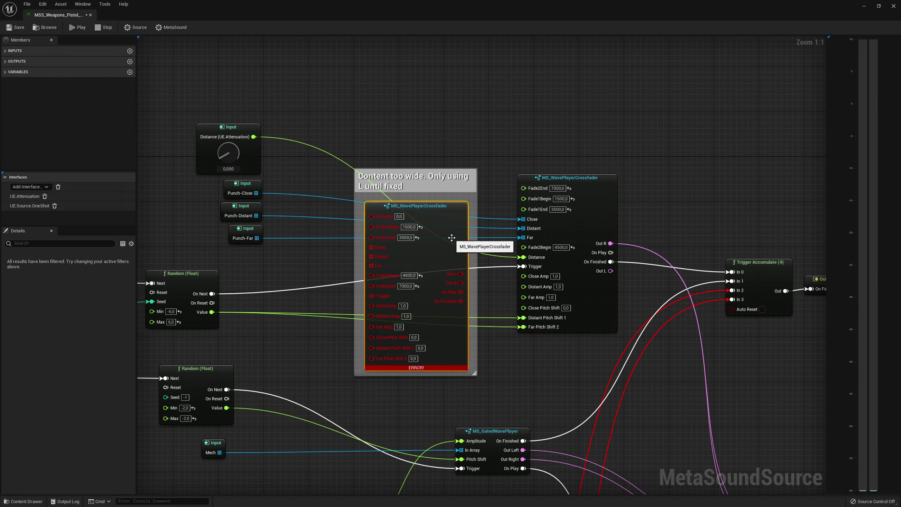
key("Delete")
left_click_drag(582, 178, 430, 207)
Add a new MS_WavePlayerCrossfader node beside the broken crossfader fed by the Noise-Interior inputs
right_click_drag(607, 266, 590, 144)
scroll(608, 247, "down", 3)
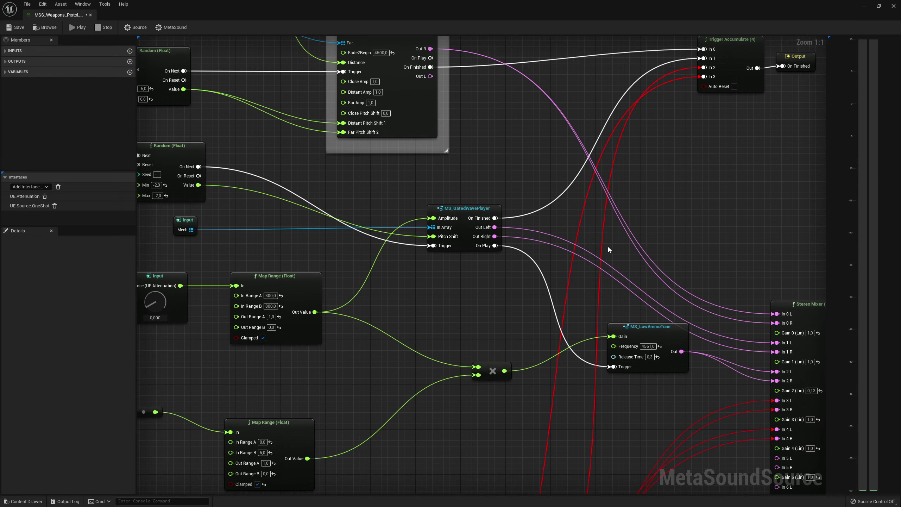
right_click_drag(575, 390, 572, 221)
scroll(501, 206, "up", 3)
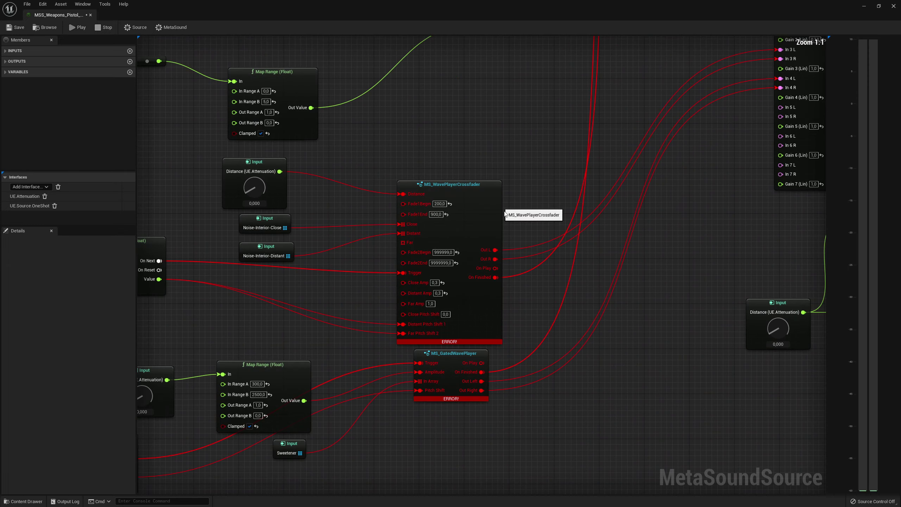
right_click_drag(501, 206, 526, 162)
right_click(538, 143)
type("wavepla")
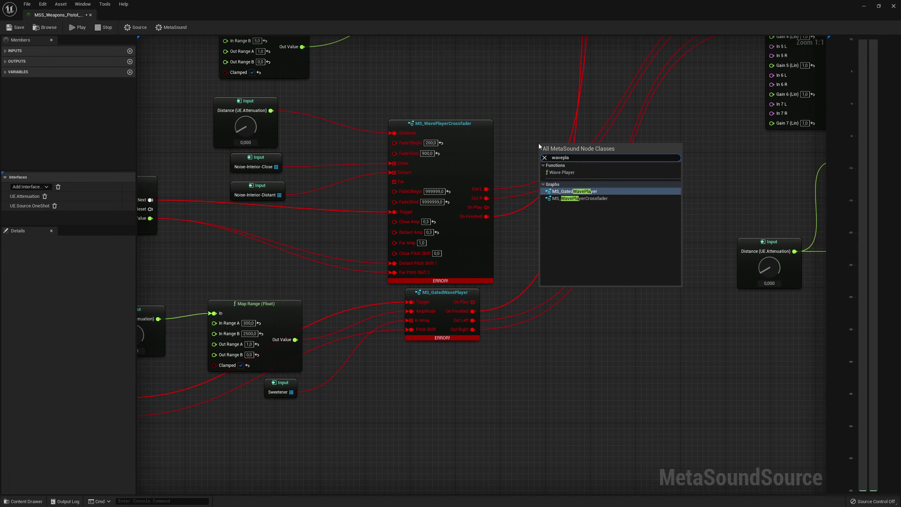
left_click(604, 199)
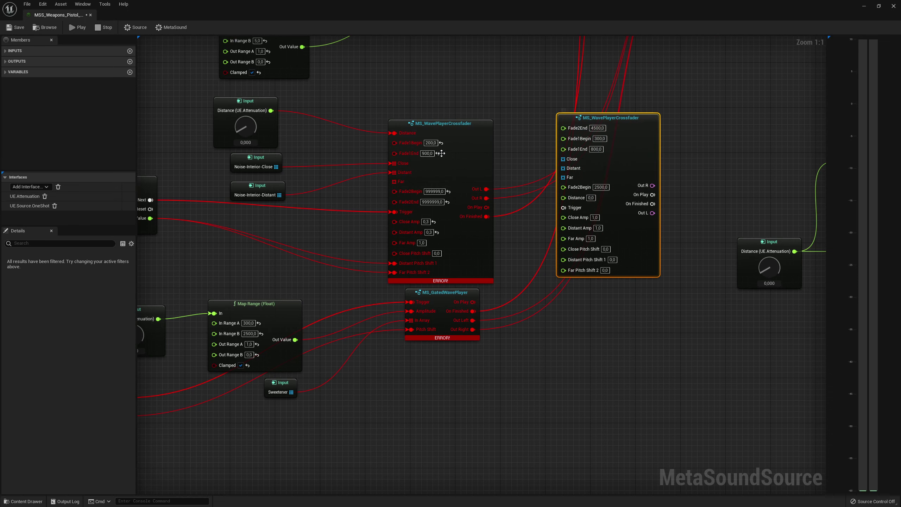
Transfer the Distance, Close, Distant, Trigger, Distant and Far Pitch Shift, Out L, Out R and On Finished wires from the broken Noise-Interior crossfader to the new one
left_click_drag(395, 134, 569, 198, "ctrl")
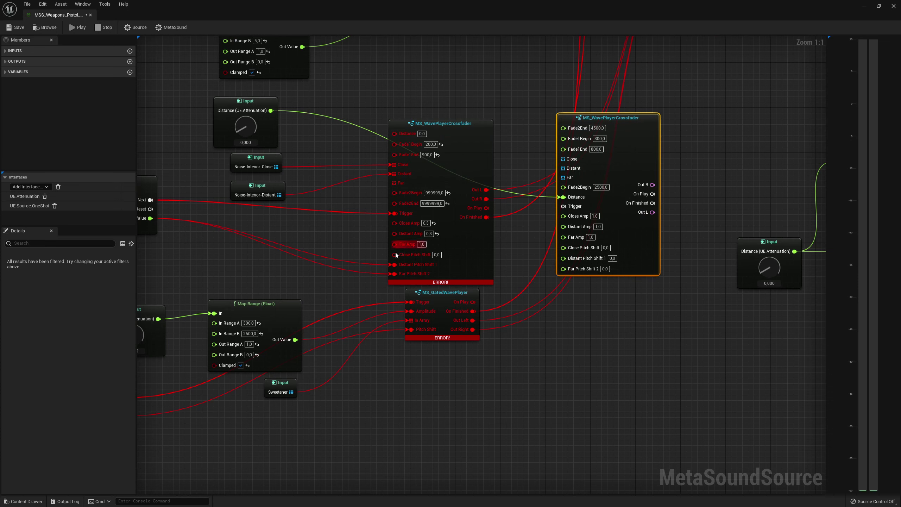
left_click_drag(393, 165, 563, 159, "ctrl")
left_click_drag(393, 173, 565, 170, "ctrl")
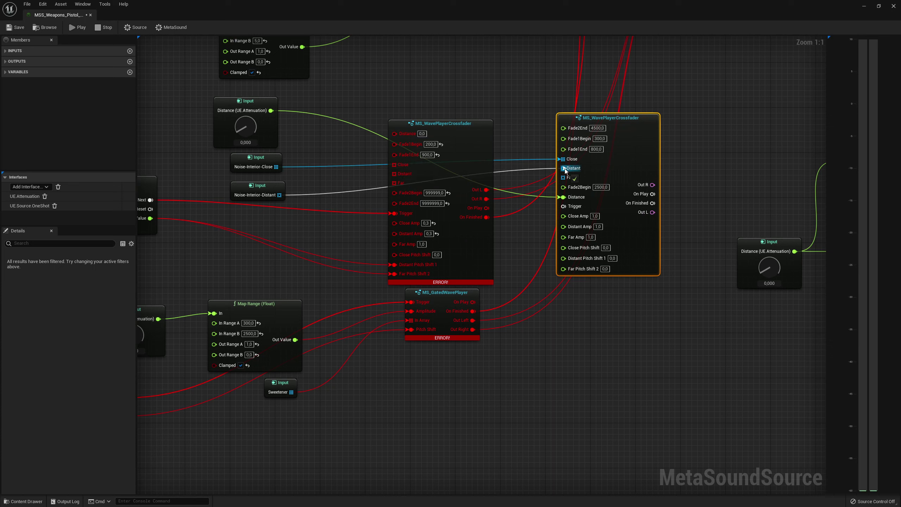
left_click_drag(566, 213, 563, 206)
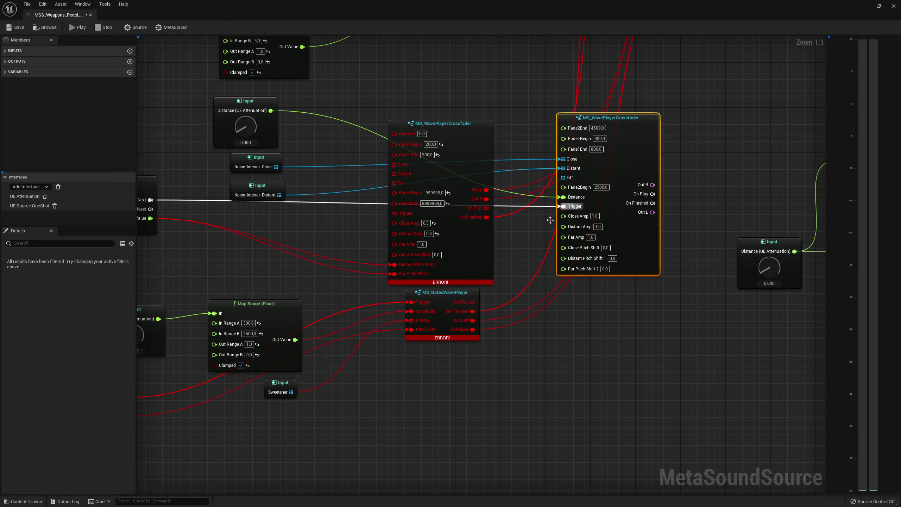
left_click_drag(392, 264, 564, 258, "ctrl")
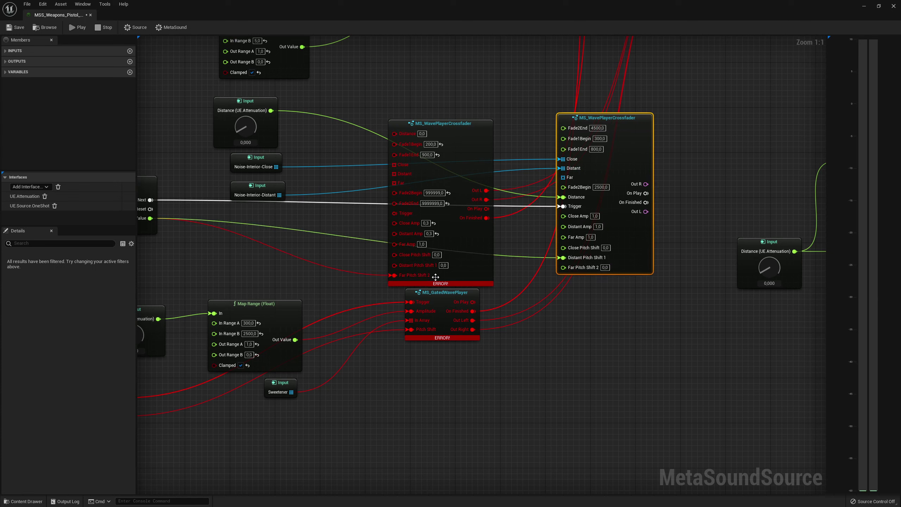
left_click_drag(394, 276, 564, 266, "ctrl")
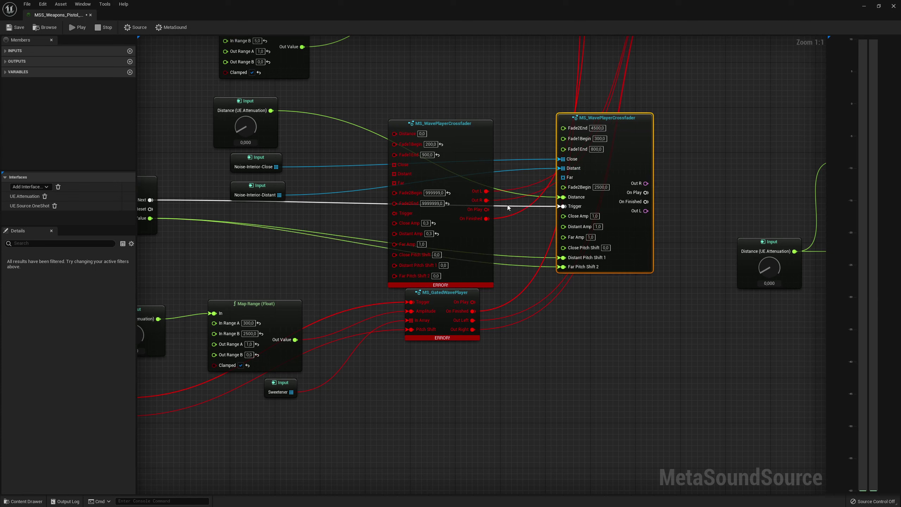
left_click_drag(486, 191, 646, 183, "ctrl")
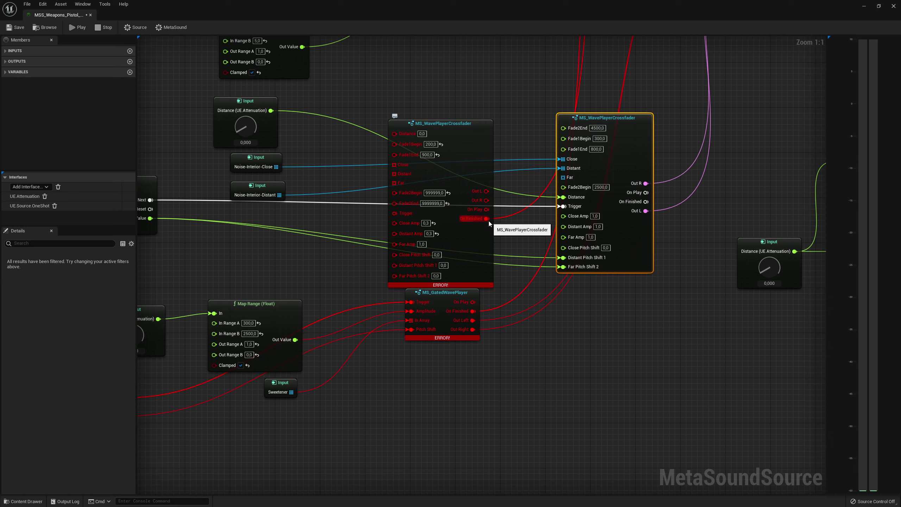
left_click_drag(488, 220, 640, 208, "ctrl")
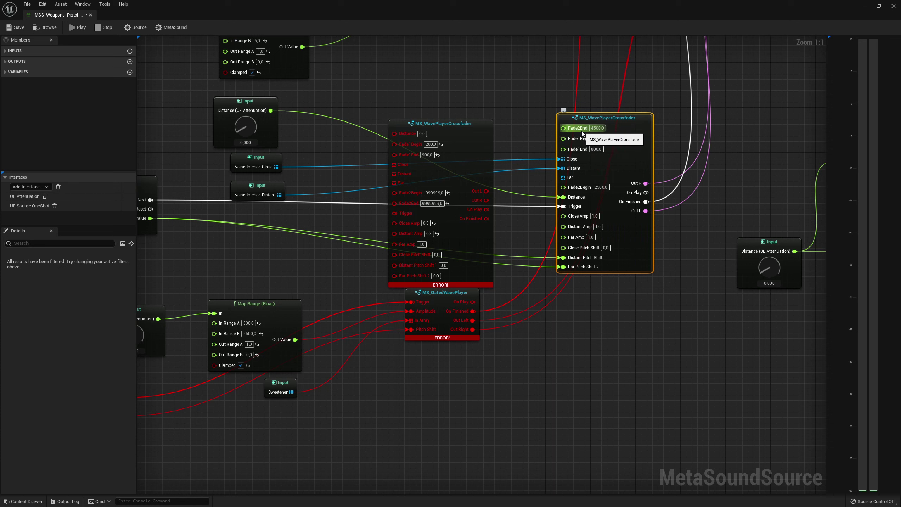
Copy the broken Noise-Interior crossfader's fades to the new node: Fade2End 9999999,0, Fade1Begin 200,0 and Fade1End 900,0
left_click(435, 193)
key("Tab")
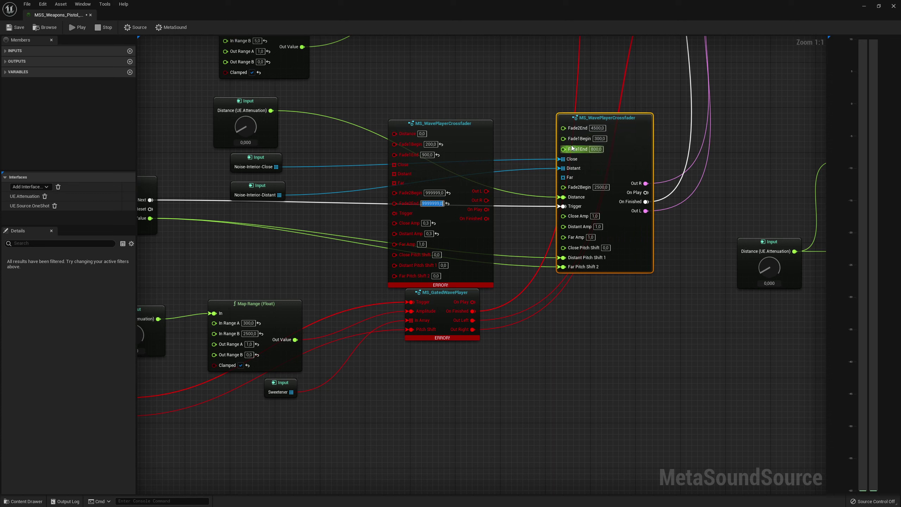
left_click(597, 128)
key("ctrl+v")
key("Return")
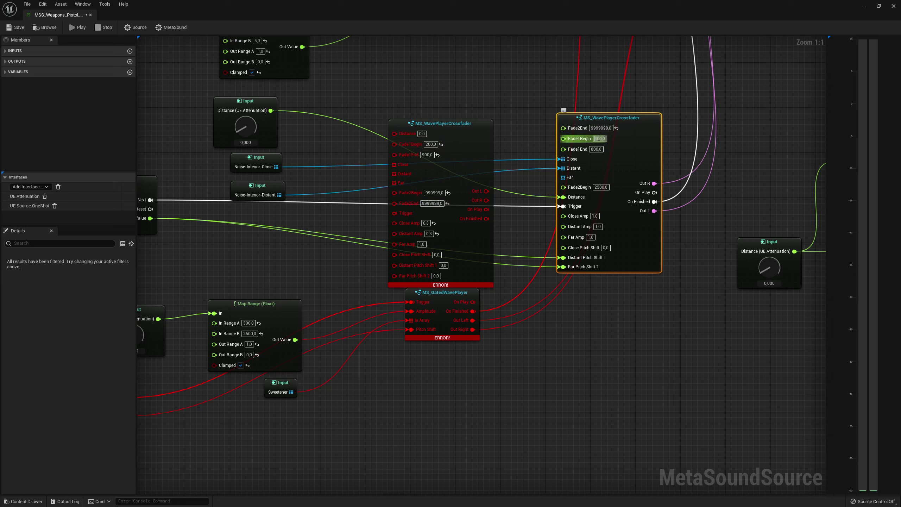
key("ctrl+v")
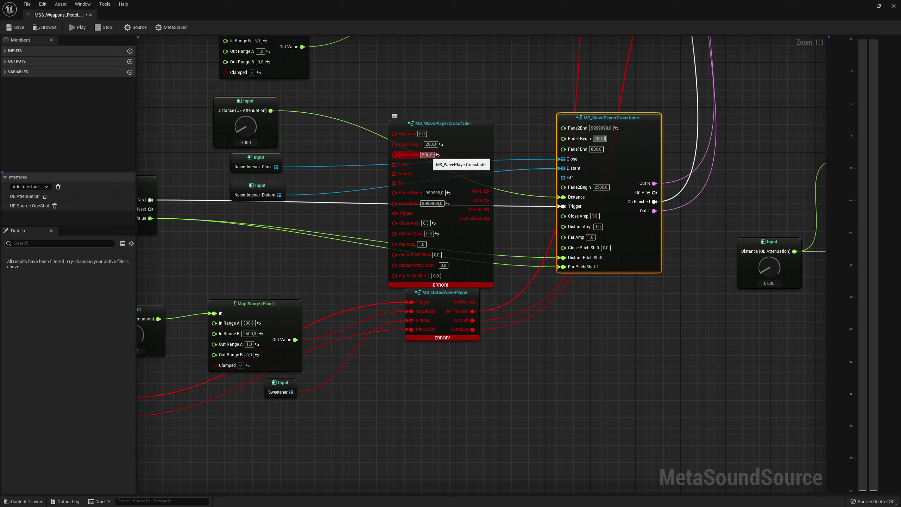
left_click(596, 150)
key("ctrl+v")
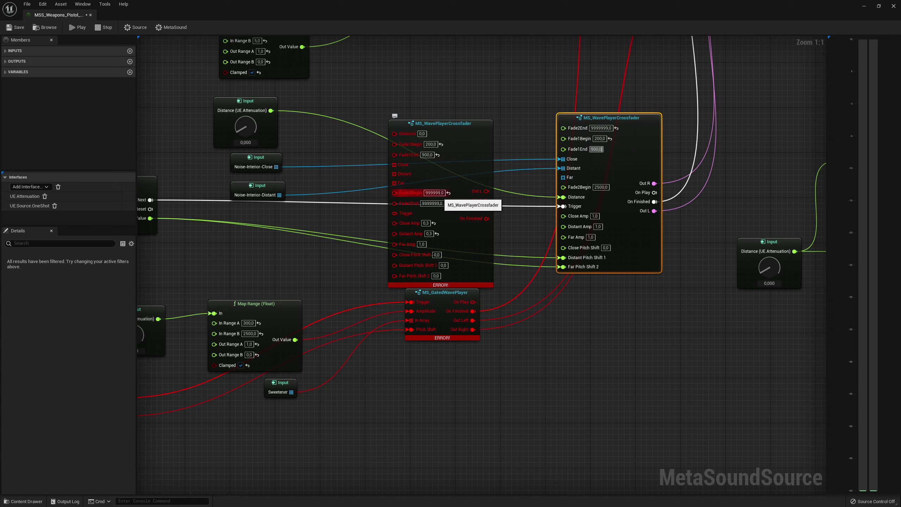
Set the new Noise-Interior crossfader's Fade2Begin to 999999,0 and its Close Amp and Distant Amp to 0,3, matching the broken node
left_click(440, 193)
left_click(436, 193)
key("ctrl+c")
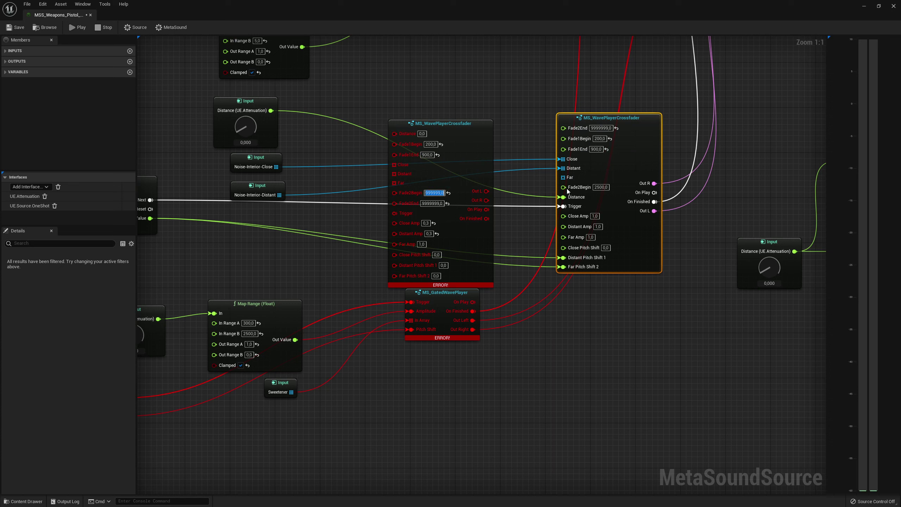
left_click(601, 187)
key("ctrl+v")
left_click(594, 215)
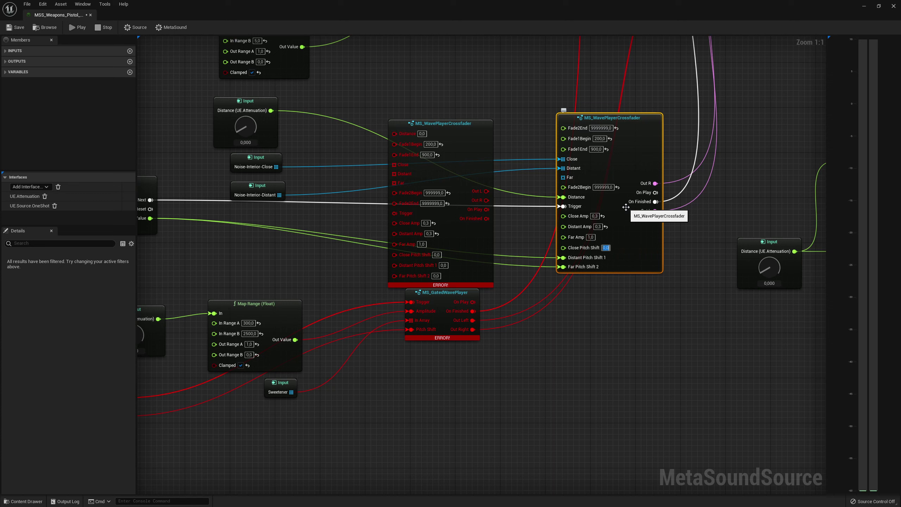
Delete the broken Noise-Interior crossfader and move the replacement into its place
left_click(454, 154)
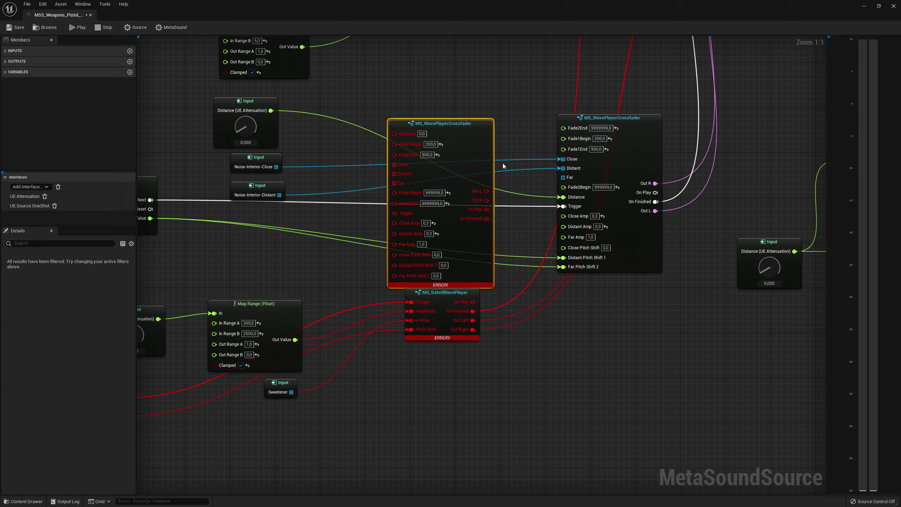
key("Delete")
left_click_drag(635, 164, 465, 169)
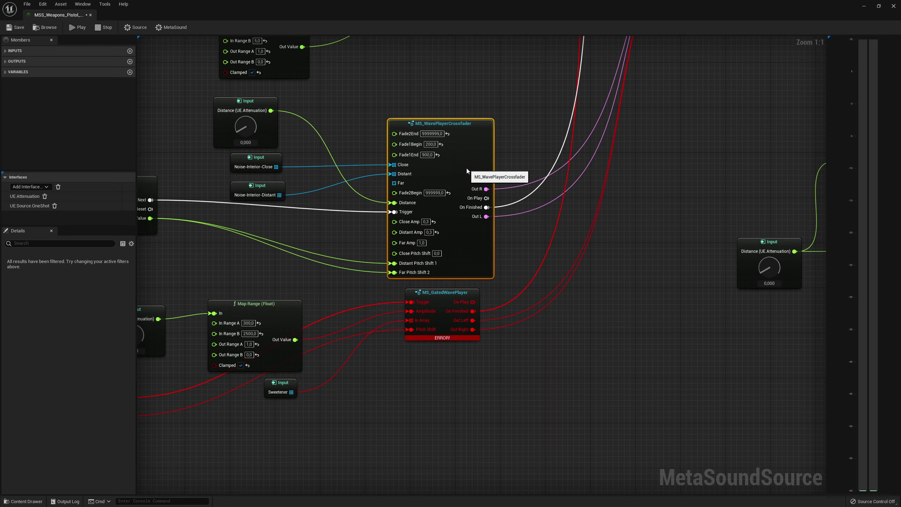
Add a new MS_GatedWavePlayer node below the broken one fed by the Sweetener input
right_click_drag(521, 284, 443, 259)
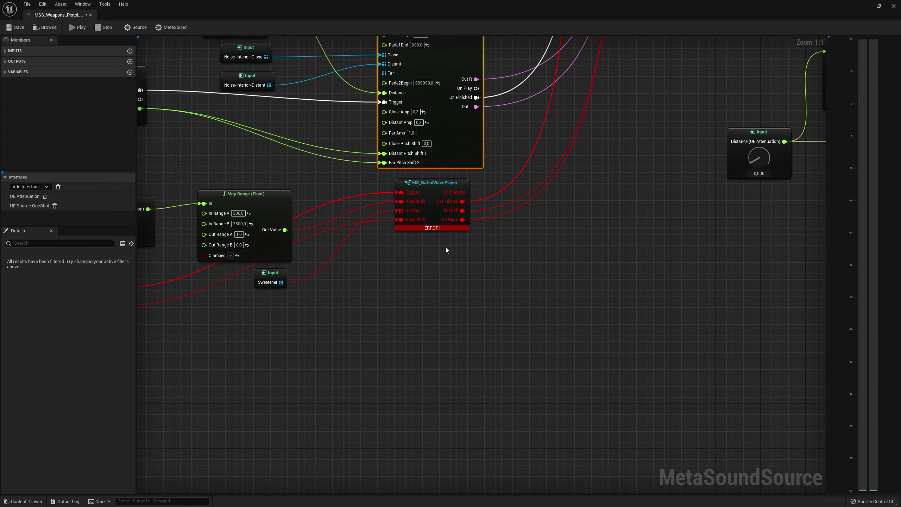
right_click(446, 250)
type("gated")
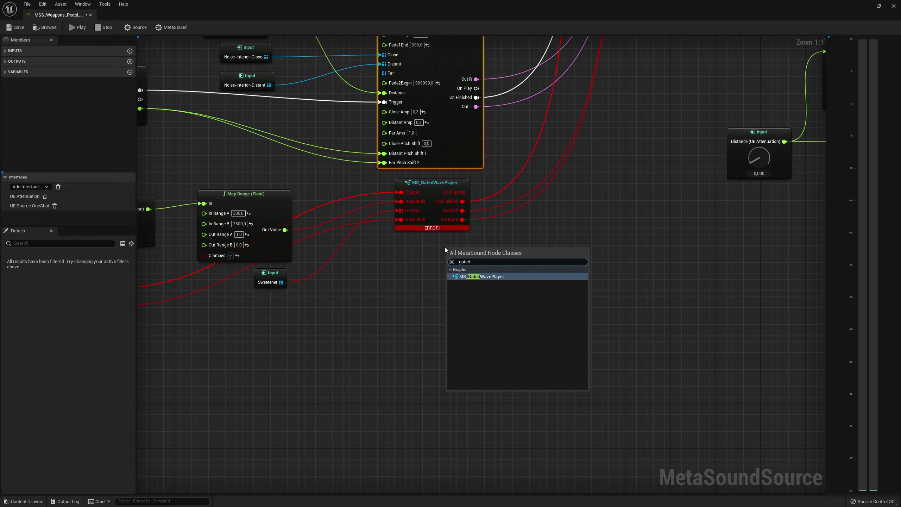
left_click(507, 277)
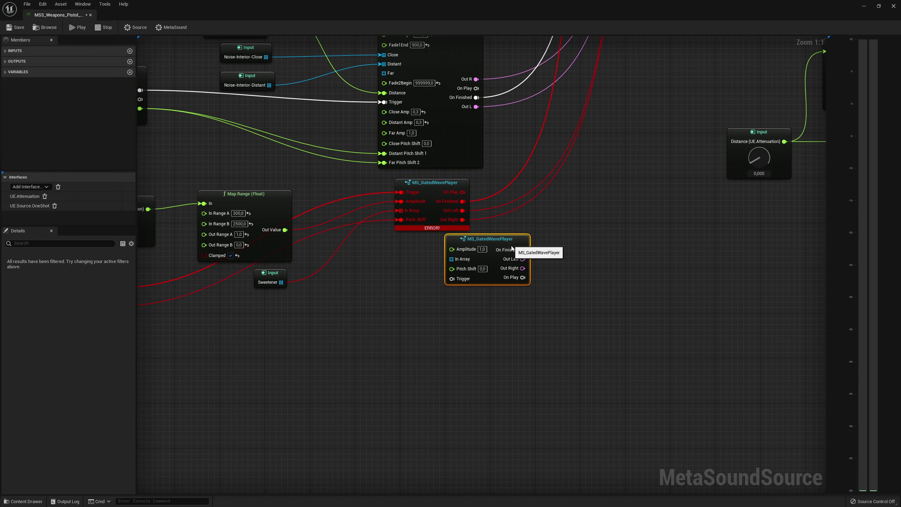
Transfer the Trigger, Amplitude, In Array, Pitch Shift, On Finished, Out Left and Out Right wires from the broken Sweetener wave player to the new one
right_click_drag(510, 248, 570, 233)
left_click_drag(173, 272, 513, 269)
left_click_drag(461, 185, 511, 248, "ctrl")
left_click_drag(462, 205, 513, 257, "ctrl")
left_click_drag(532, 186, 569, 241, "ctrl")
left_click_drag(532, 196, 573, 254, "ctrl")
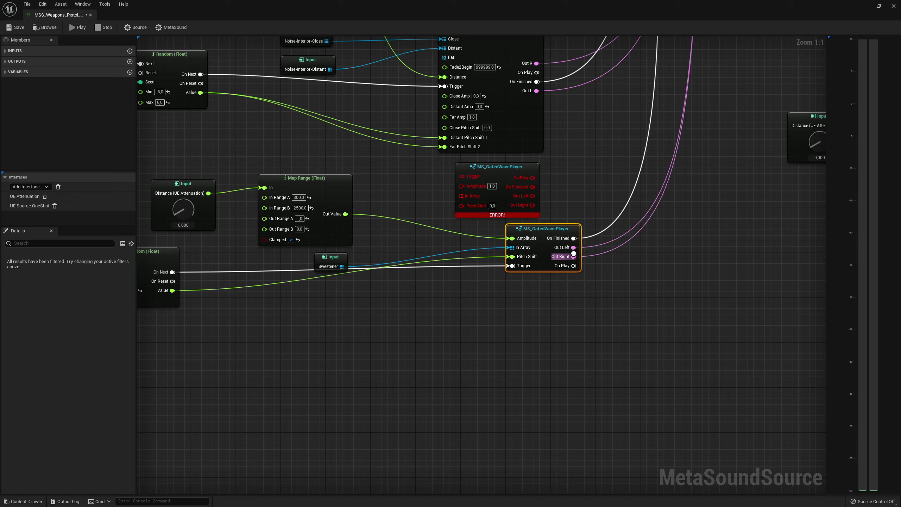
Delete the broken Sweetener MS_GatedWavePlayer and move the replacement into its place
left_click(508, 176)
key("Delete")
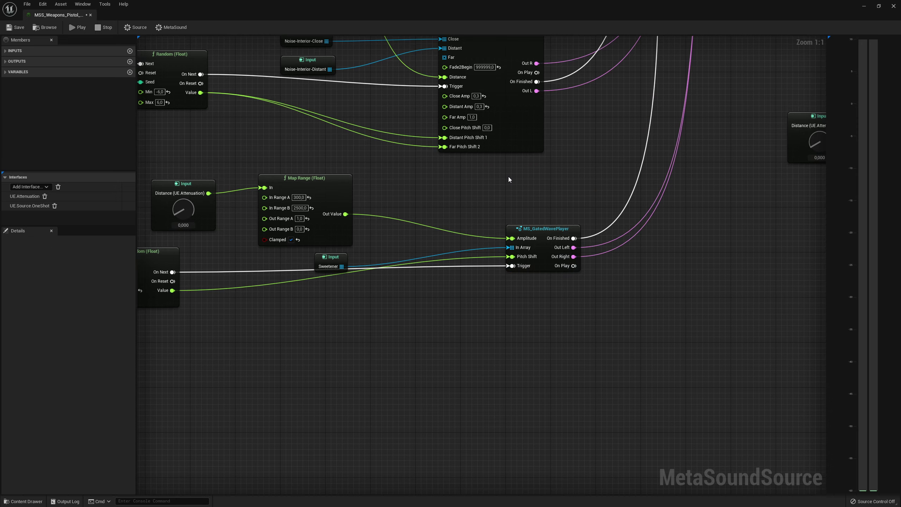
left_click(556, 227)
Add an MS_StereoHighShelf node above the broken MS_HomeMadeShelf node after the high pass filters
scroll(558, 256, "down", 6)
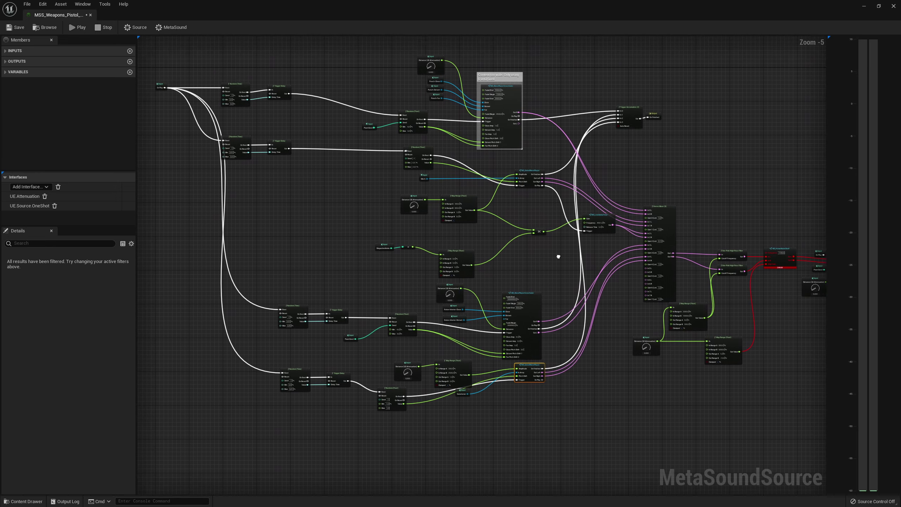
scroll(559, 256, "up", 4)
scroll(502, 226, "up", 1)
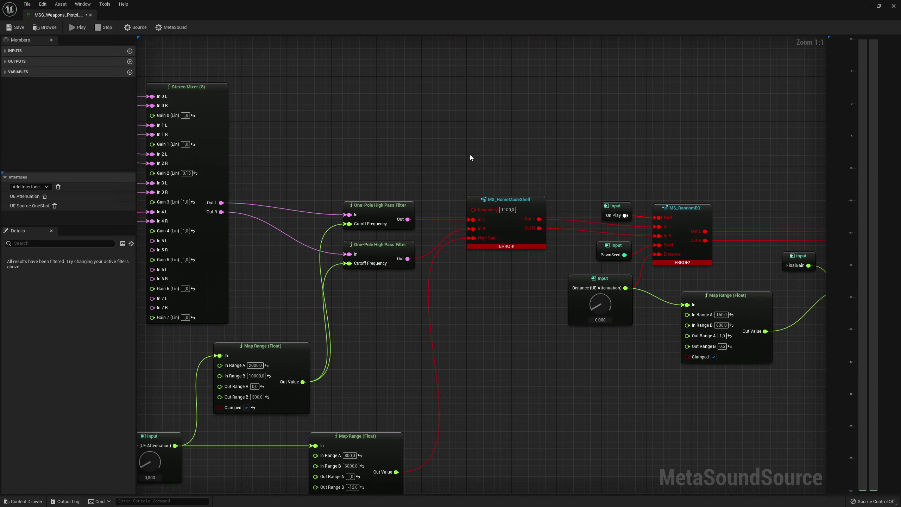
right_click_drag(482, 128, 478, 182)
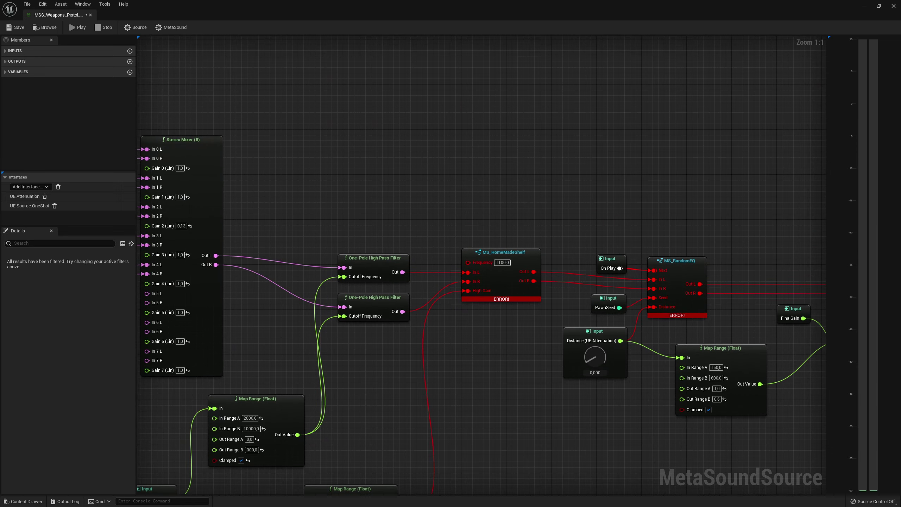
right_click(477, 182)
type("shel")
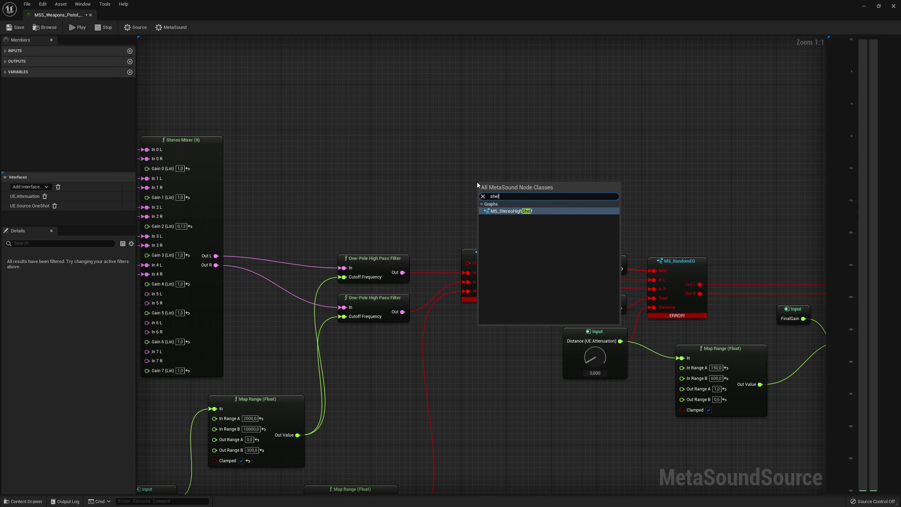
left_click(539, 212)
left_click_drag(515, 199, 505, 193)
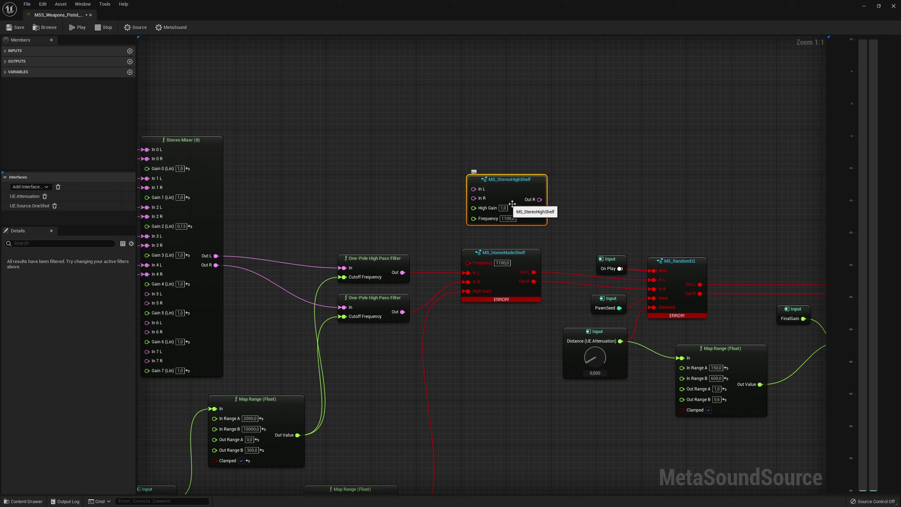
Add a new MS_RandomEQ node above the broken MS_RandomEQ
right_click_drag(505, 192, 537, 215)
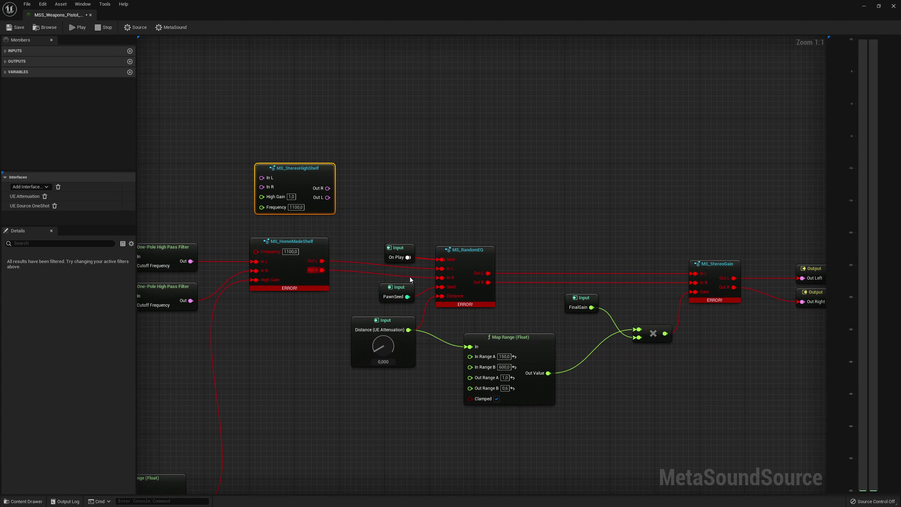
right_click(448, 185)
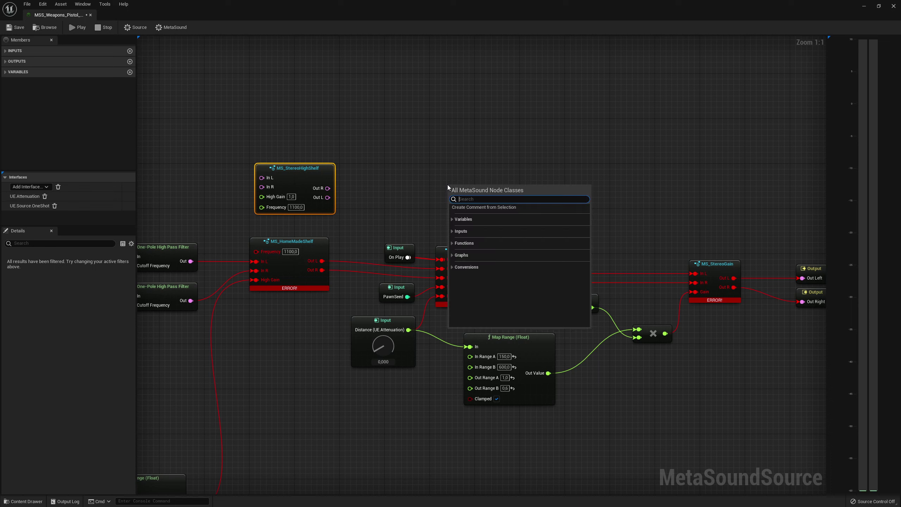
type("randomeq")
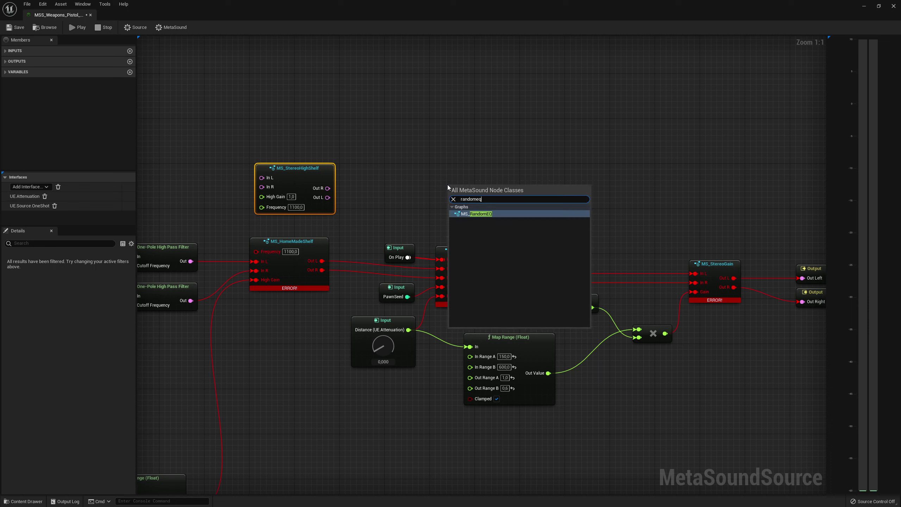
key("Return")
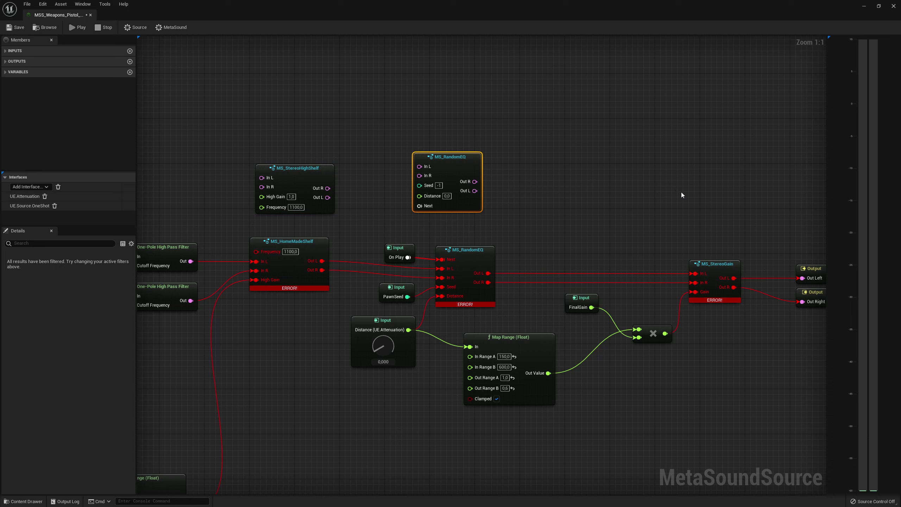
Add a new MS_StereoGain node above the broken MS_StereoGain near the graph outputs
right_click(680, 194)
type("ster")
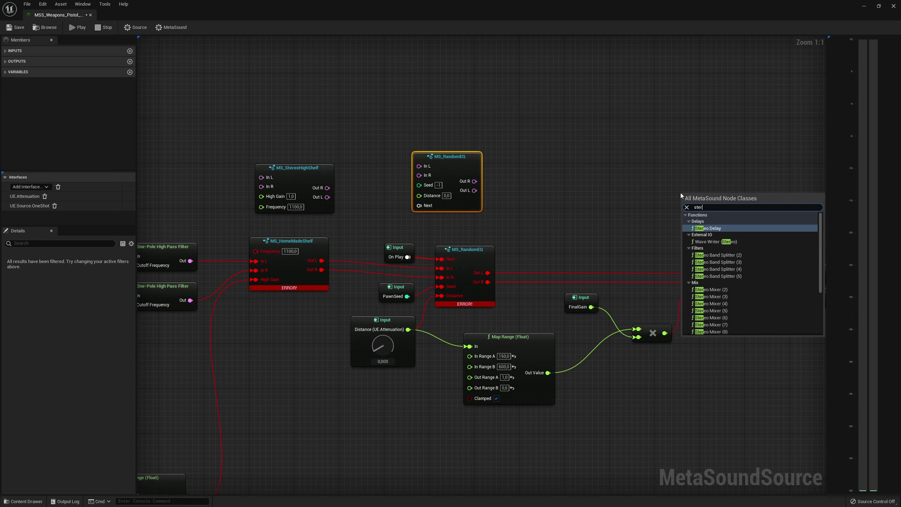
type("eoga")
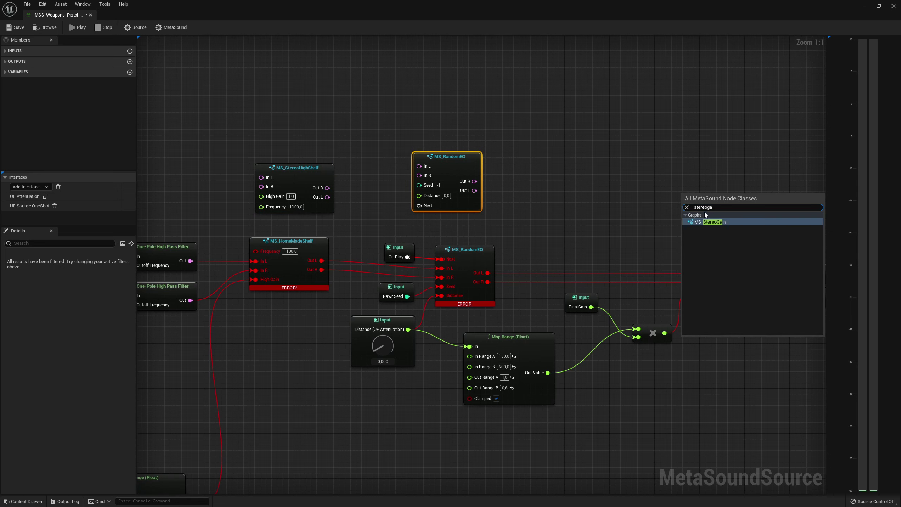
left_click(708, 222)
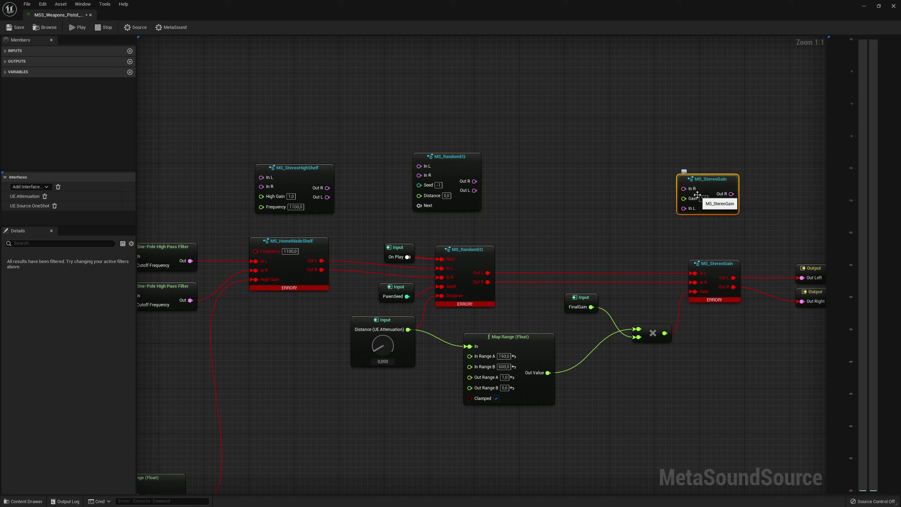
Connect the new MS_RandomEQ's Out L and Out R to the new MS_StereoGain's In L and In R
left_click_drag(474, 195, 689, 212)
left_click(523, 201)
mouse_move(474, 190)
left_mouse_down()
mouse_move(687, 209)
mouse_move(474, 181)
left_mouse_up()
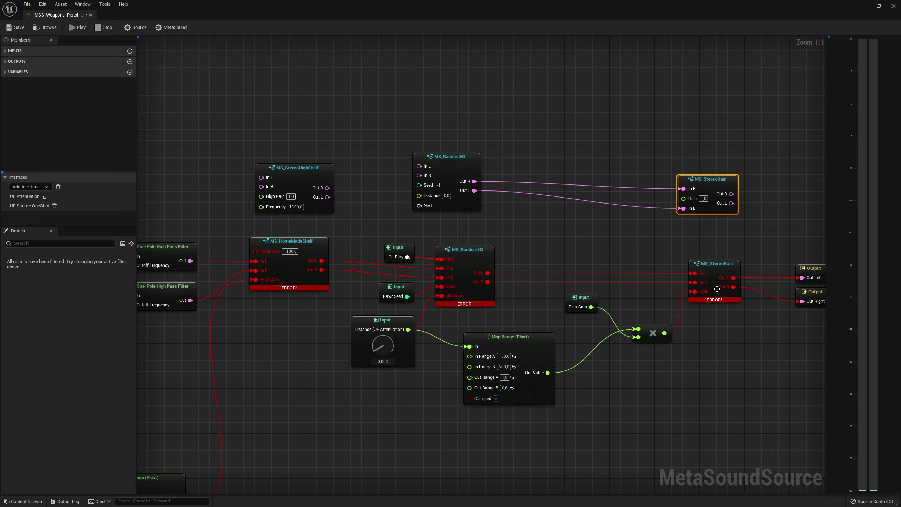
Move the multiply node's Gain wire to the new MS_StereoGain and connect its Out R and Out L to the Out Right and Out Left outputs
left_click_drag(694, 292, 684, 199, "ctrl")
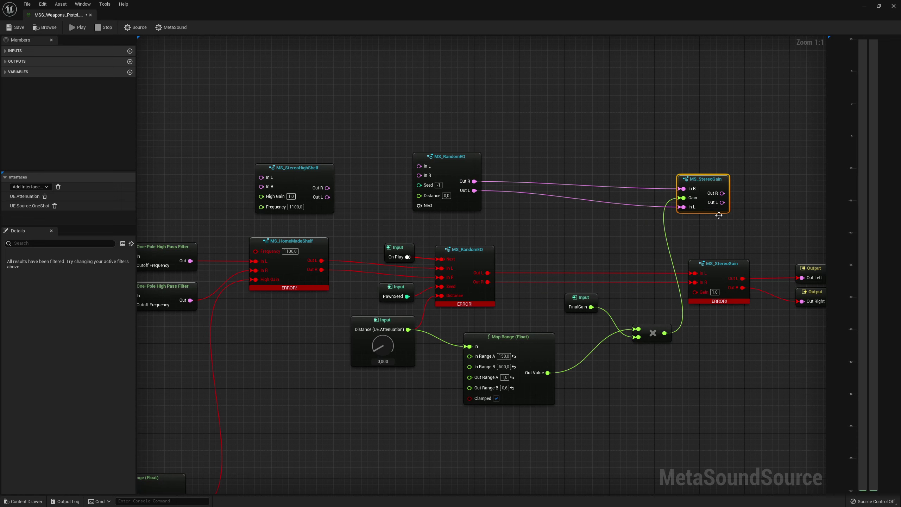
right_click_drag(748, 219, 663, 202)
left_click_drag(639, 176, 718, 284)
left_click_drag(674, 217, 638, 186)
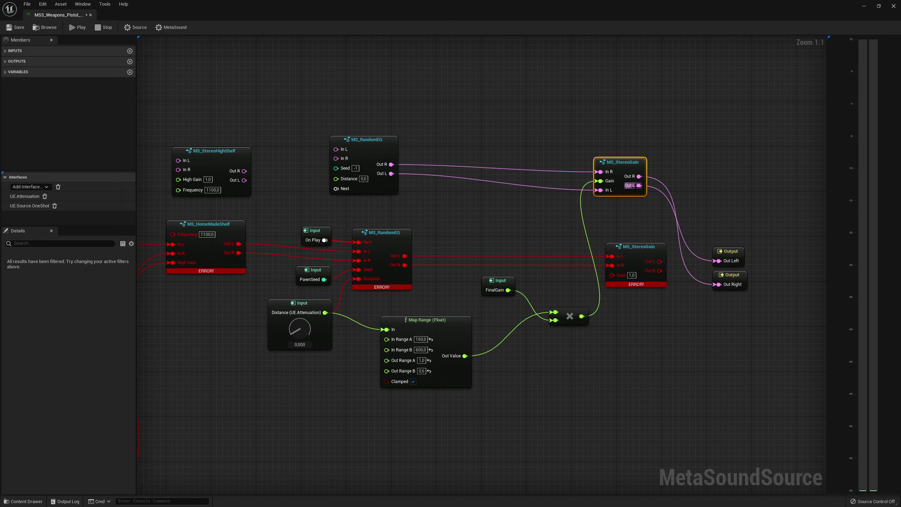
Connect MS_StereoHighShelf's Out R and Out L to the new MS_RandomEQ's In R and In L
right_click_drag(264, 175, 472, 206)
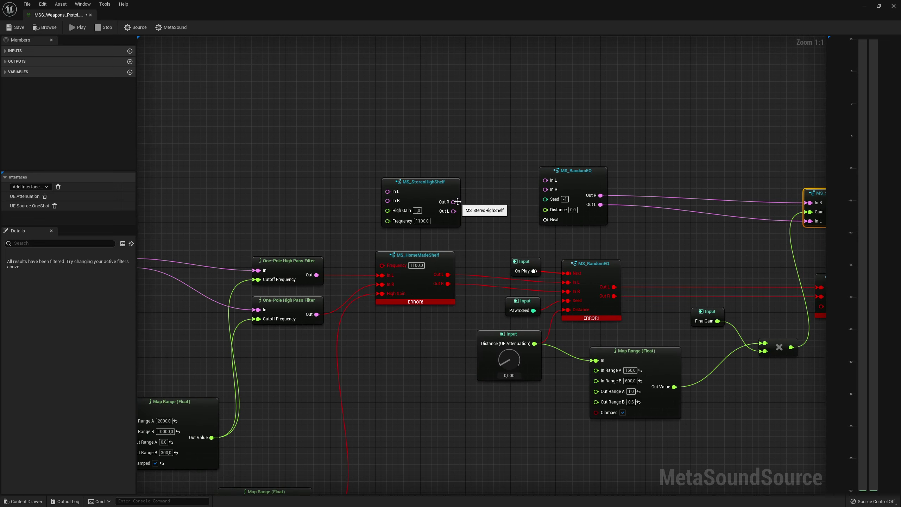
left_click_drag(457, 201, 549, 189)
left_click_drag(546, 180, 450, 208)
right_click_drag(518, 245, 527, 247)
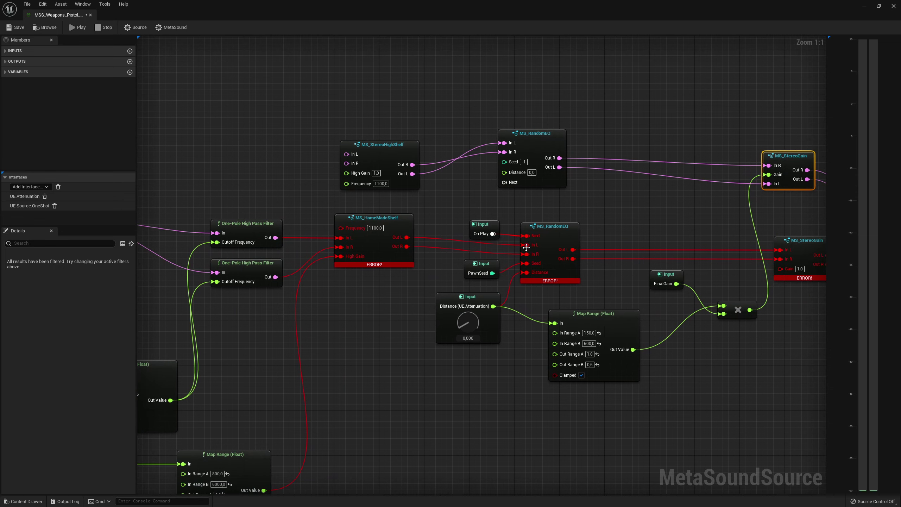
Move the On Play, PawnSeed and Distance wires from the broken MS_RandomEQ to the new node's Next, Seed and Distance inputs
left_click_drag(526, 236, 502, 188, "ctrl")
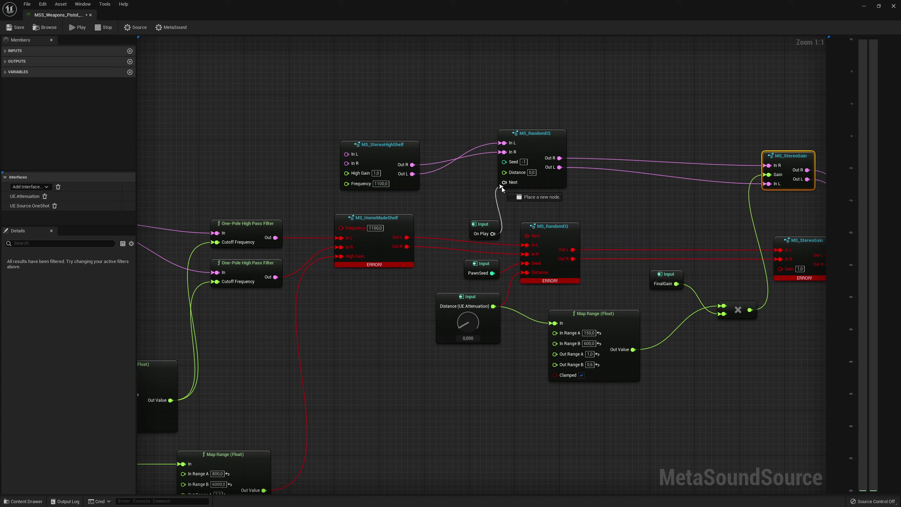
left_click_drag(527, 263, 504, 161, "ctrl")
left_click_drag(527, 274, 510, 172, "ctrl")
Move the In L, In R and High Gain wires from the broken MS_HomeMadeShelf to the matching MS_StereoHighShelf inputs
right_click_drag(389, 217, 492, 224)
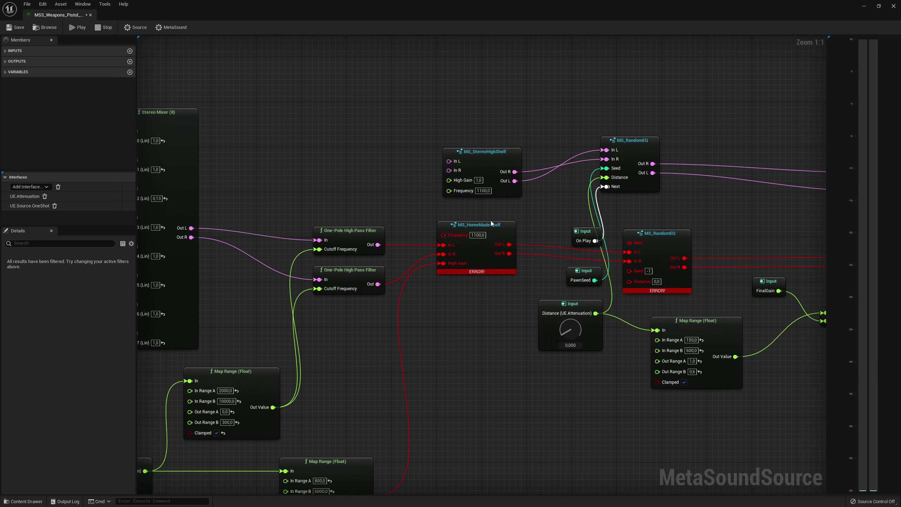
left_click_drag(443, 244, 456, 162, "ctrl")
left_click_drag(449, 255, 457, 170, "ctrl")
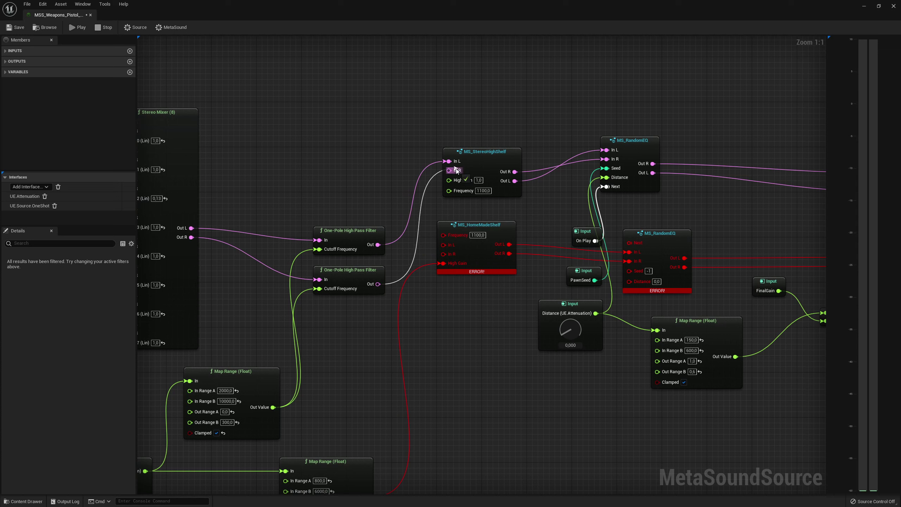
left_click_drag(439, 265, 449, 180, "ctrl")
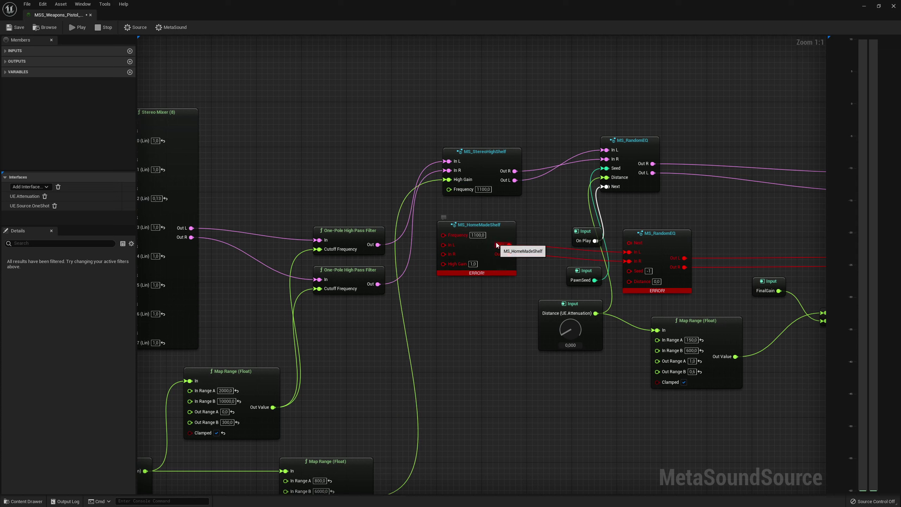
Delete the broken MS_HomeMadeShelf, MS_RandomEQ and MS_StereoGain nodes
left_click(492, 233)
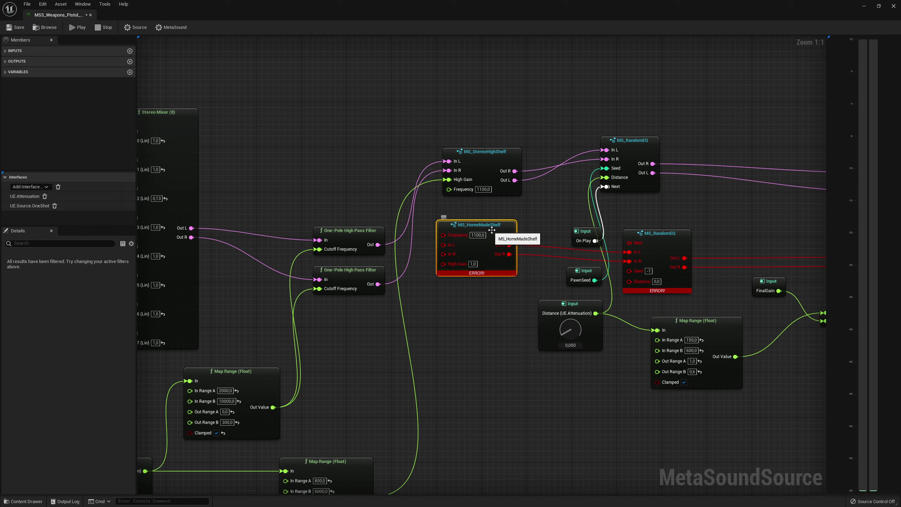
key("Delete")
left_click(649, 252)
key("Delete")
right_click_drag(649, 252, 790, 266)
left_click(650, 256)
key("Delete")
Save MSS_Weapons_Pistol_Fire after checking the whole graph for errors, and play the sound briefly to test it
scroll(701, 251, "down", 7)
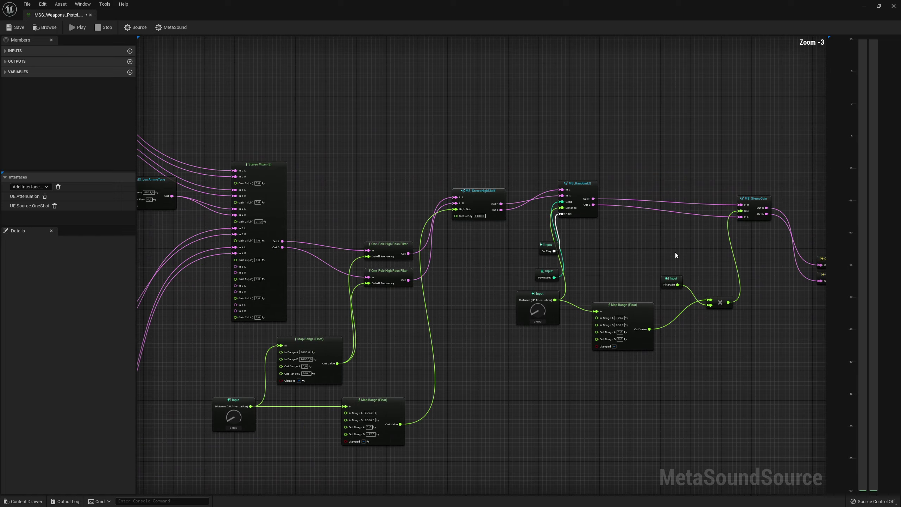
right_click_drag(538, 241, 484, 191)
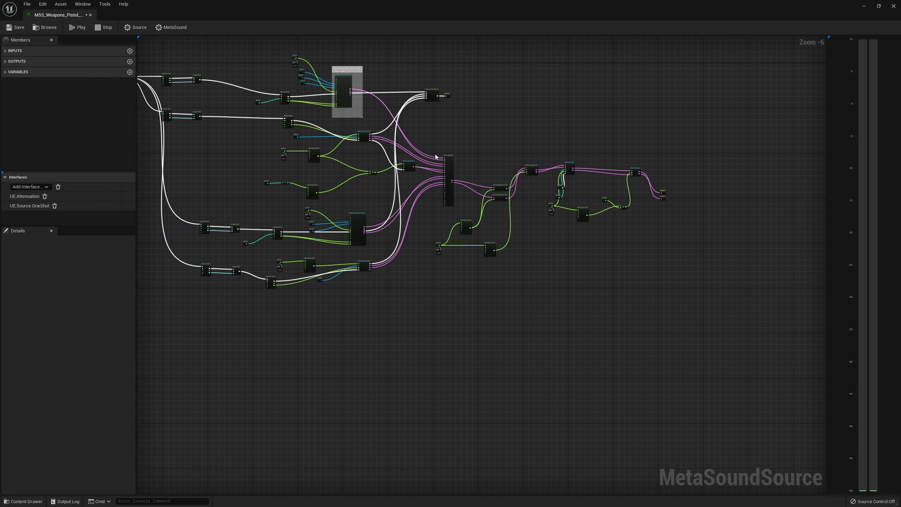
right_click_drag(435, 157, 504, 189)
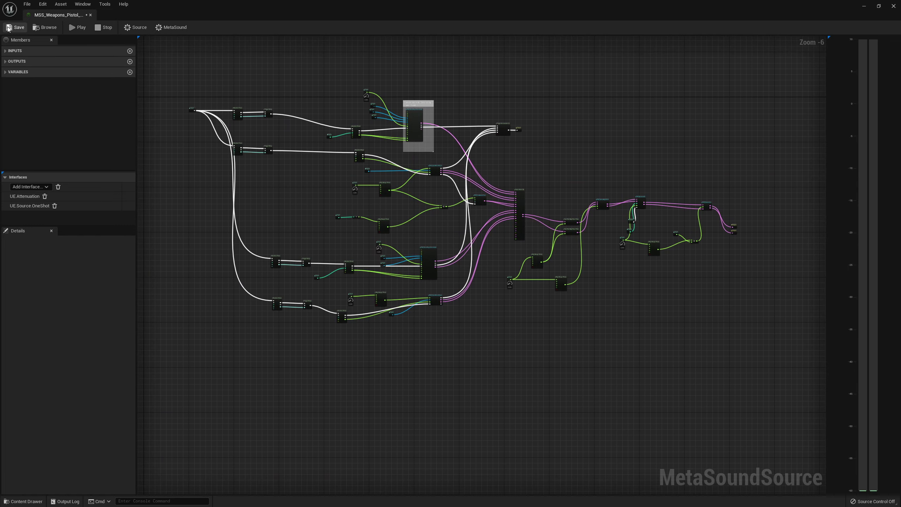
left_click(78, 27)
scroll(454, 149, "up", 3)
right_click_drag(456, 150, 611, 100)
right_click_drag(563, 120, 447, 85)
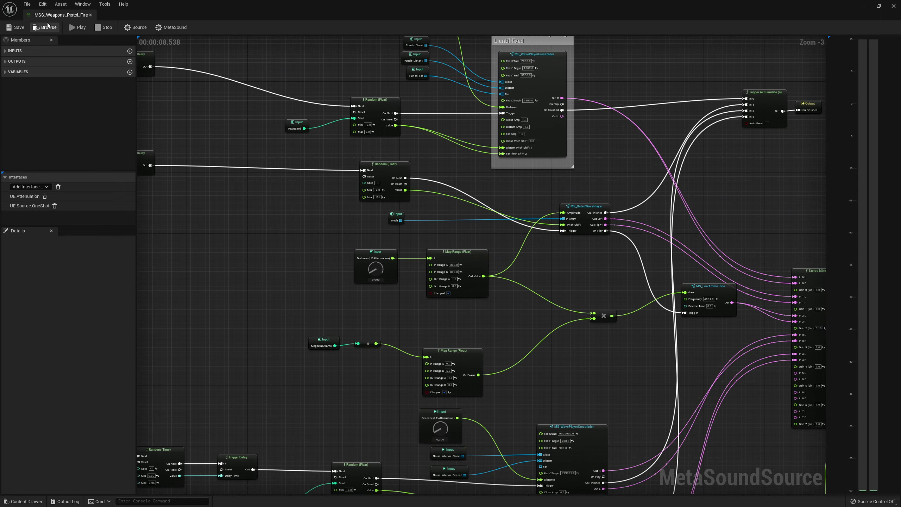
left_click(105, 28)
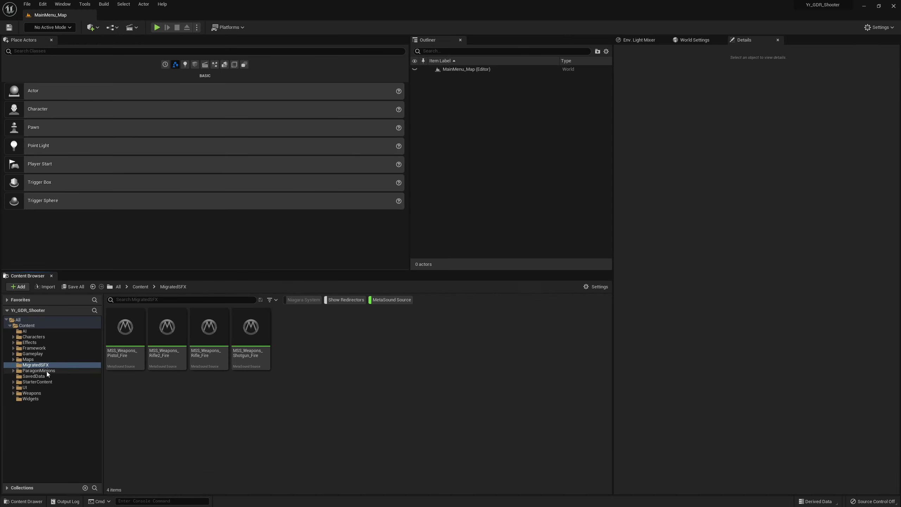
Search MigratedSFX for "ms_" with the MetaSound Source filter off, and inspect the graph of MS_EqualPowerCrossfade
left_click(401, 299)
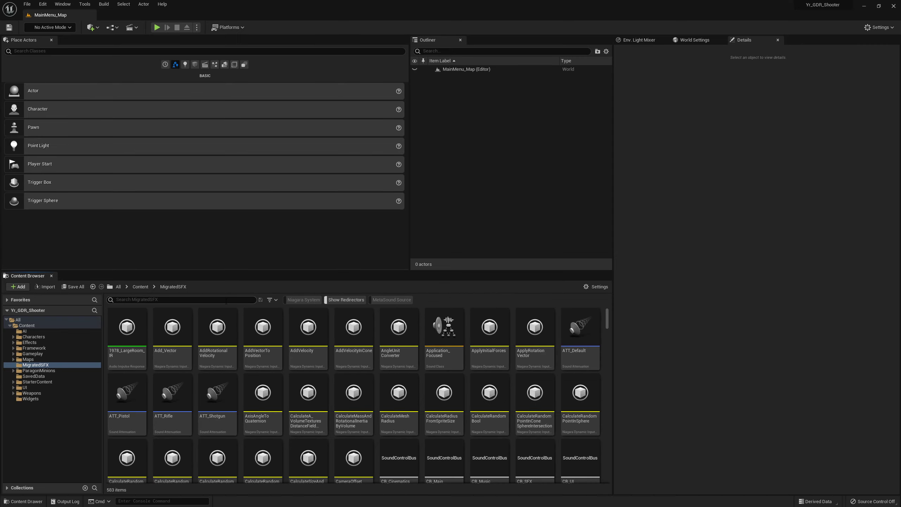
type("ms_")
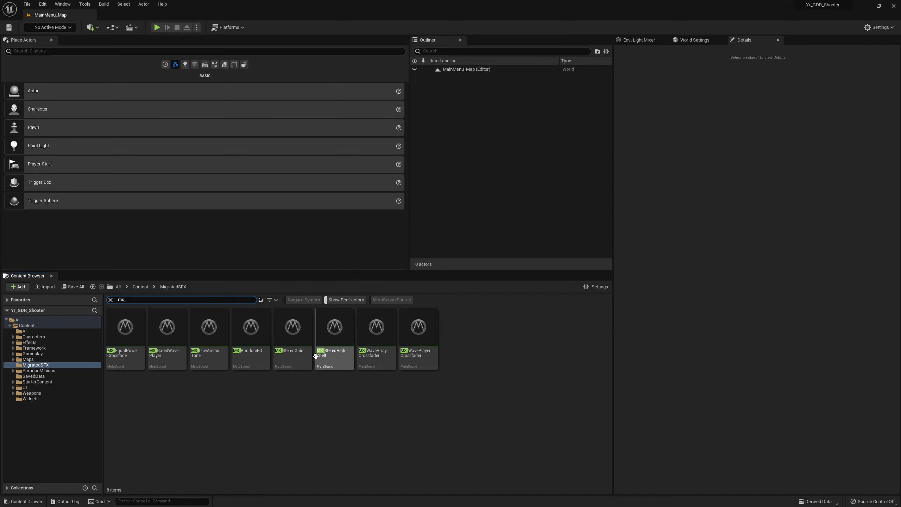
double_click(125, 338)
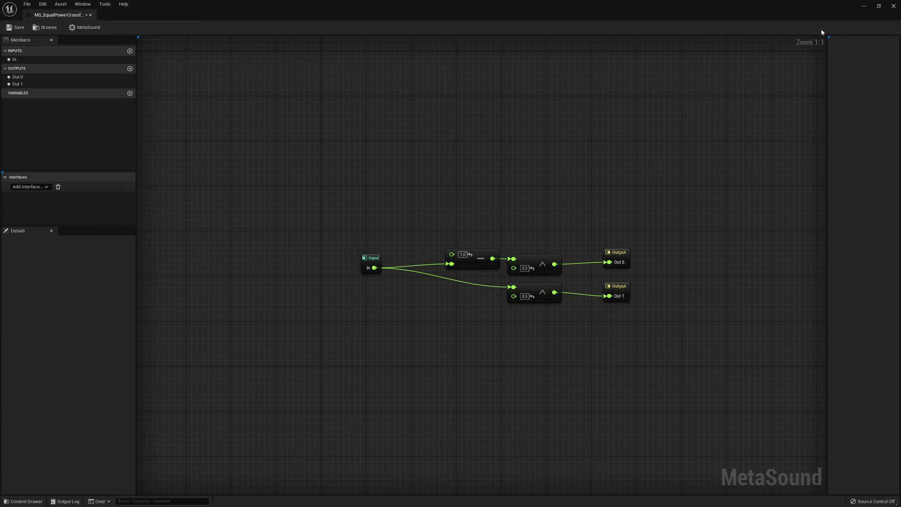
left_click(864, 6)
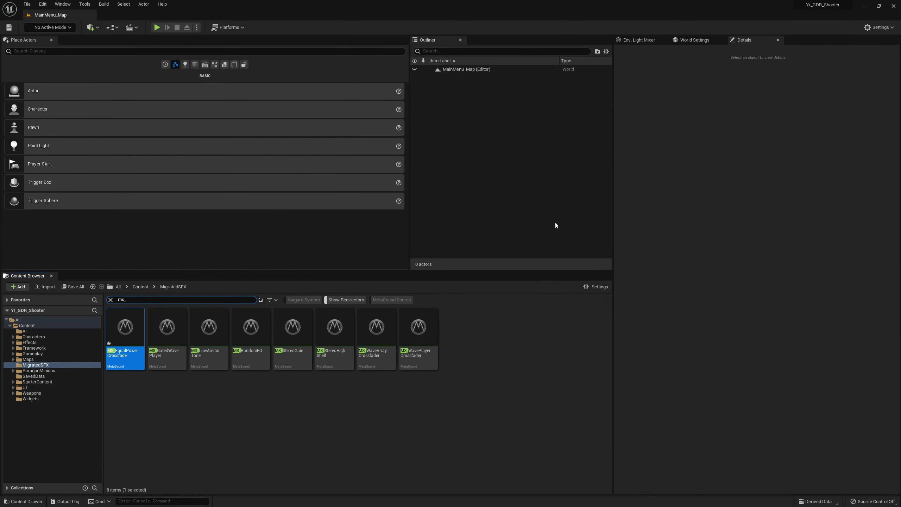
Open MS_GatedWavePlayer, MS_LowAmmoTone, MS_RandomEQ and MS_StereoGain one after another and check their graphs for broken nodes
double_click(170, 335)
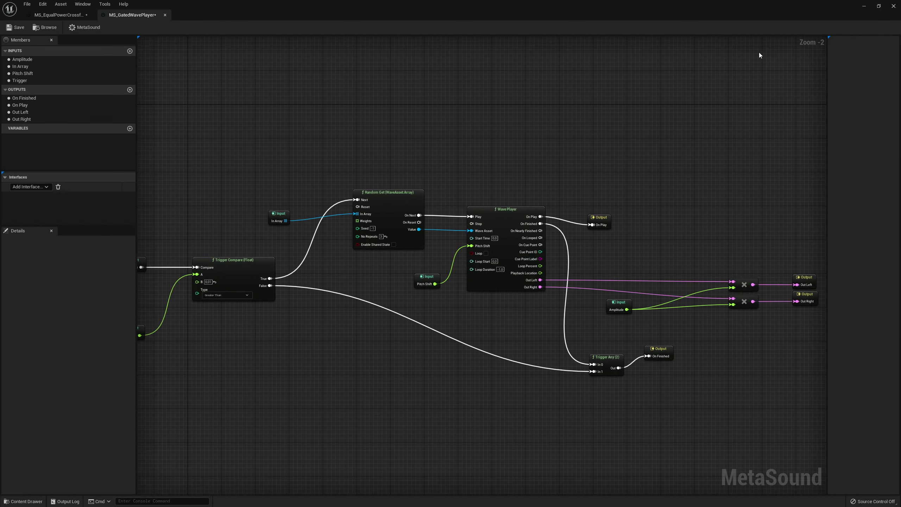
left_click(865, 7)
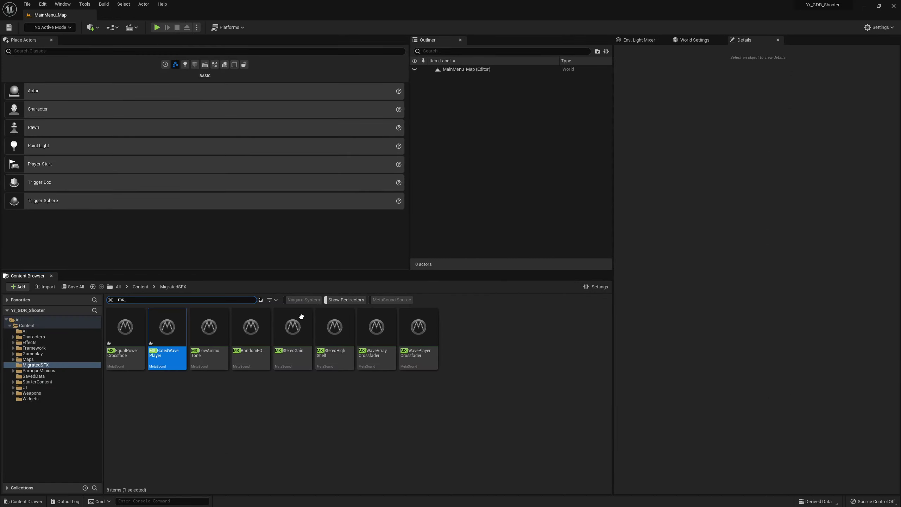
double_click(213, 335)
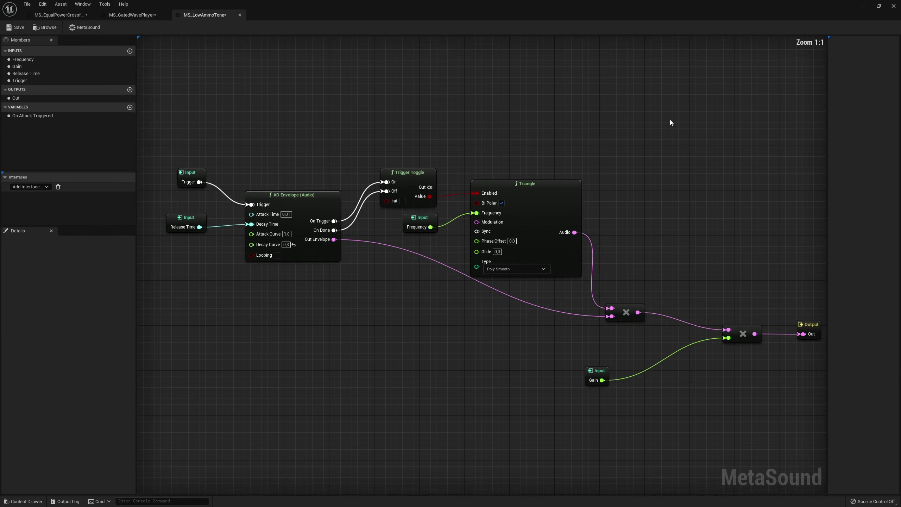
left_click(865, 7)
double_click(248, 333)
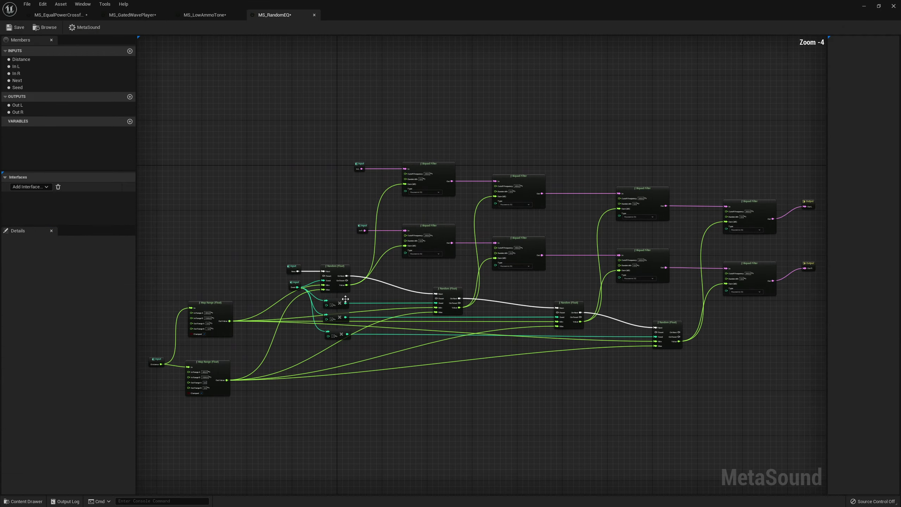
left_click(864, 6)
double_click(289, 333)
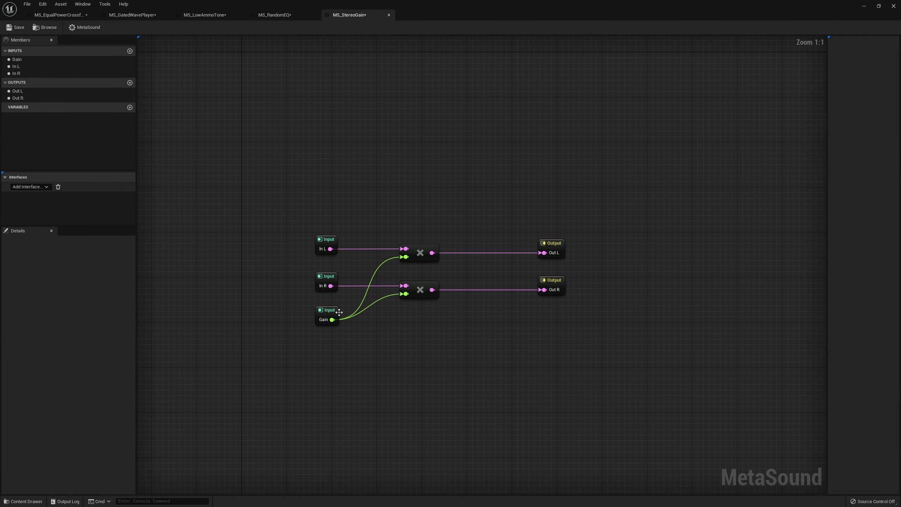
left_click(865, 7)
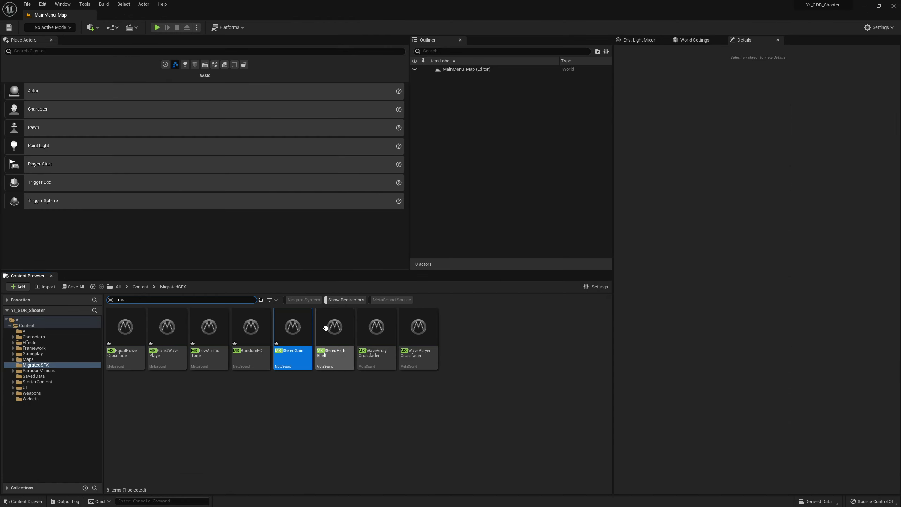
Open MS_StereoHighShelf and MS_WaveArrayCrossfader and check their graphs for broken nodes
double_click(335, 334)
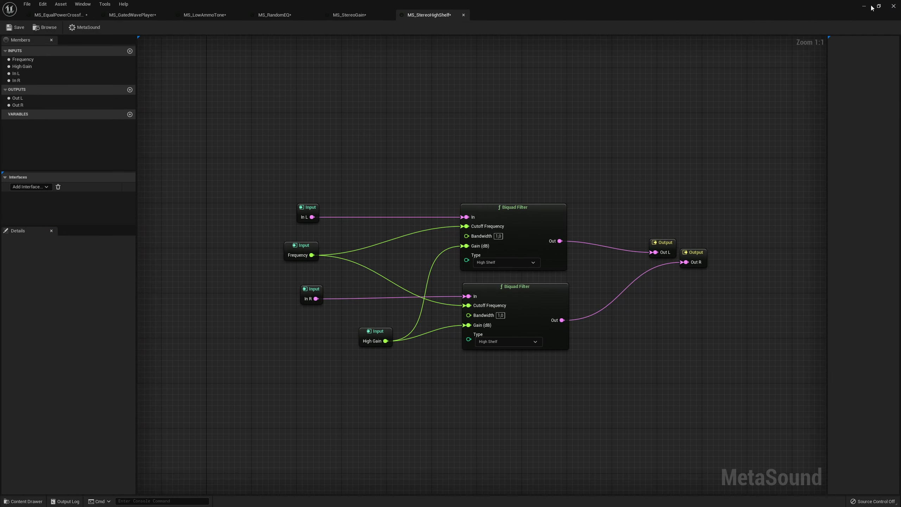
left_click(868, 7)
left_click(379, 329)
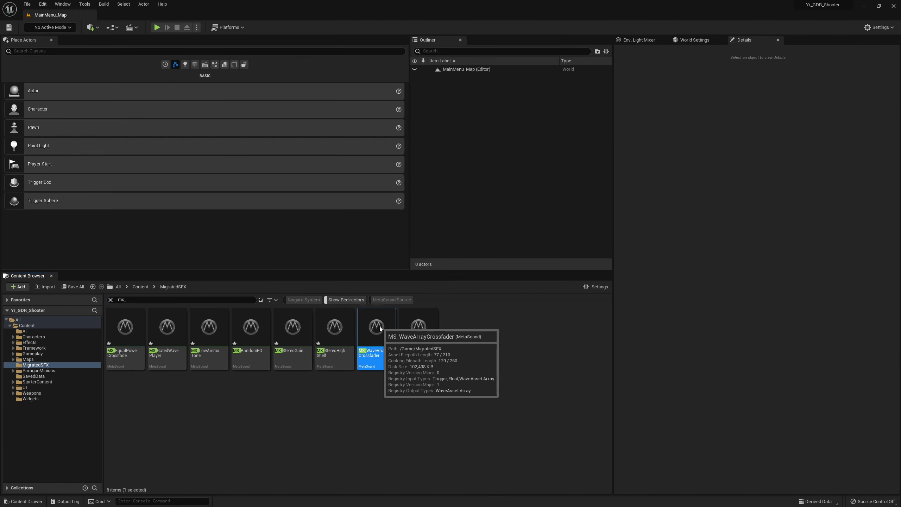
double_click(379, 328)
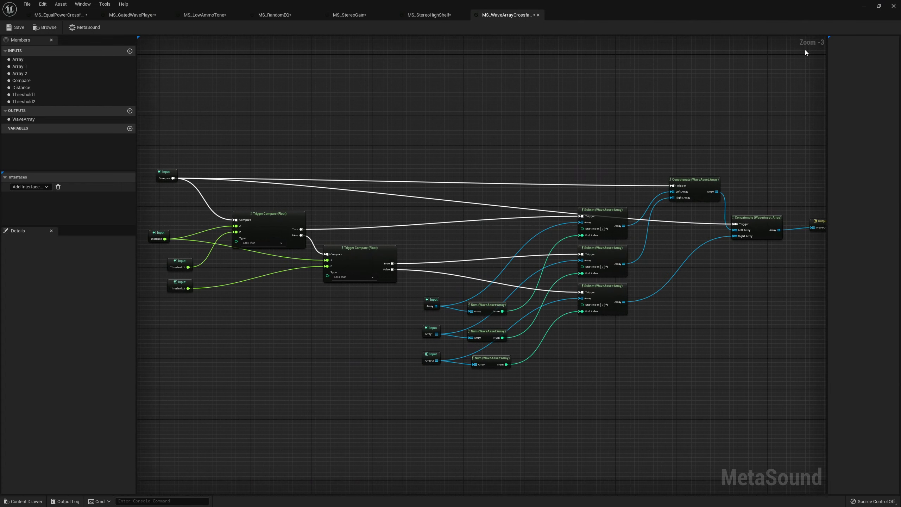
left_click(864, 7)
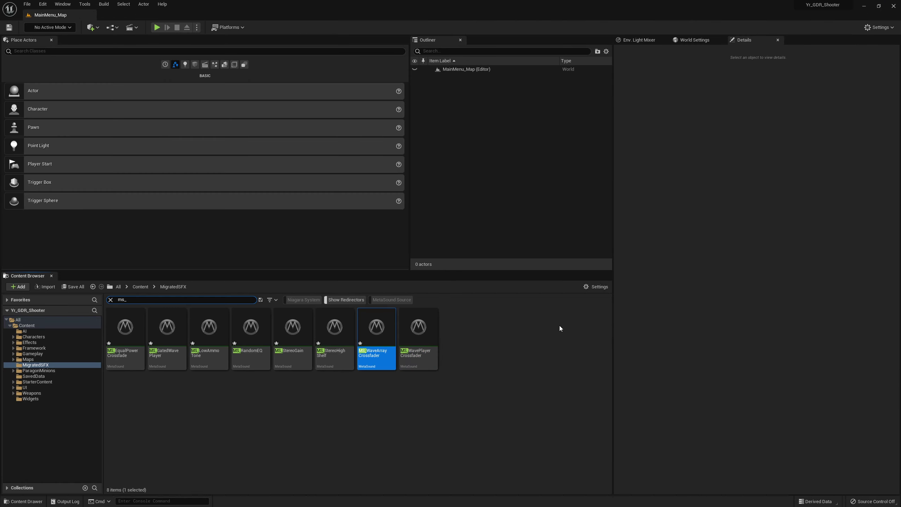
Open MS_WavePlayerCrossfader and add a new MS_EqualPowerCrossfade node above the upper broken MS_EqualPowerCrossfade
double_click(415, 338)
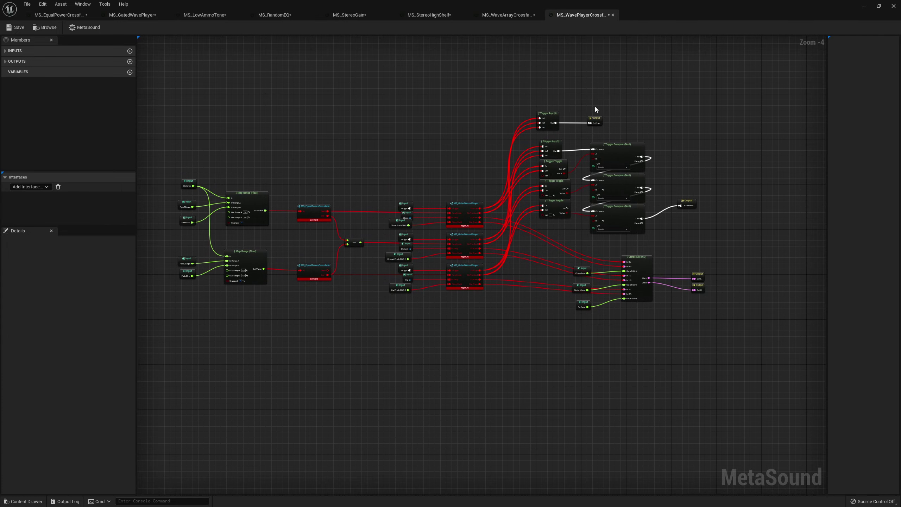
right_click_drag(596, 109, 614, 109)
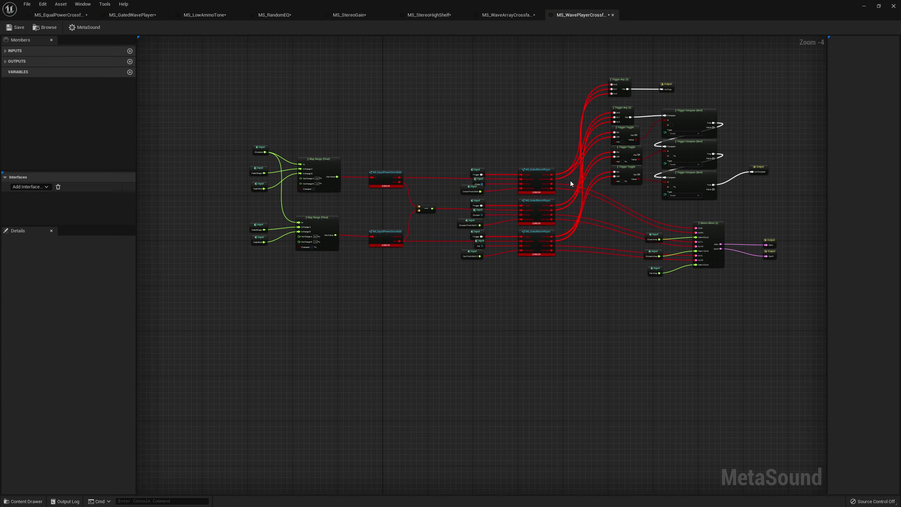
right_click_drag(528, 164, 468, 172)
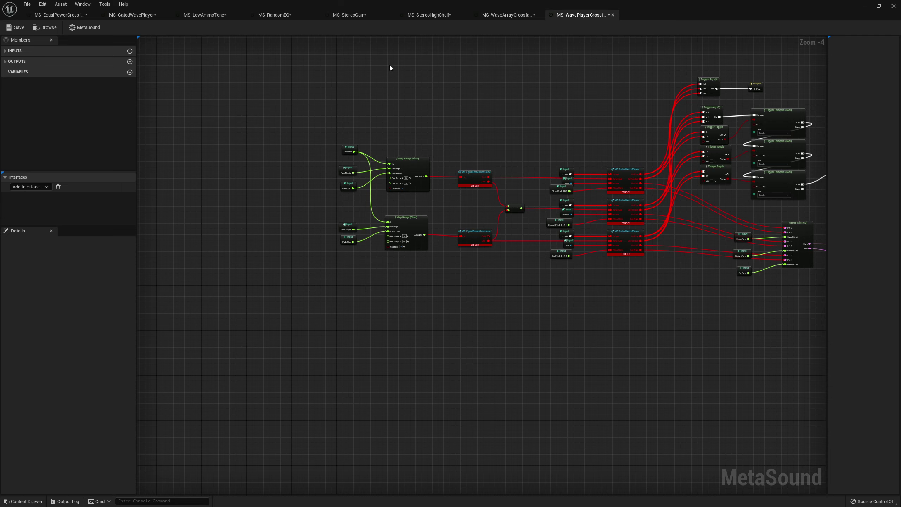
scroll(513, 120, "up", 4)
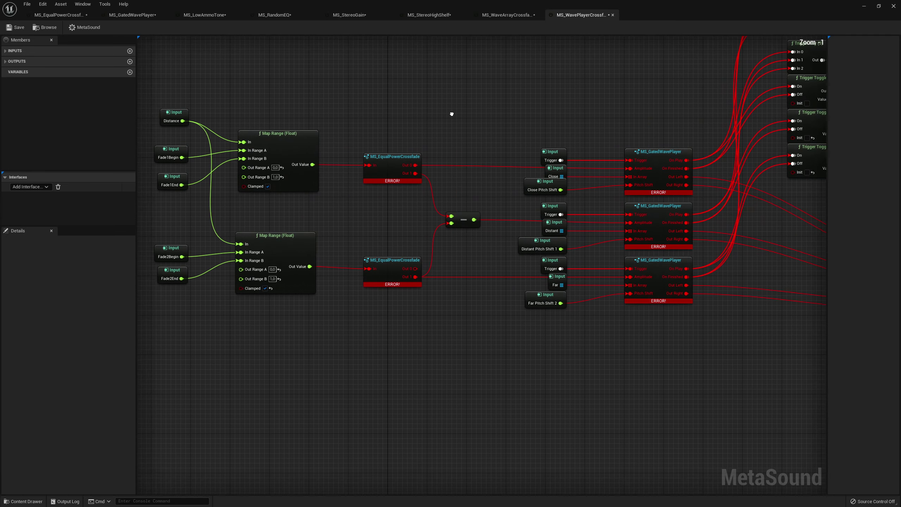
right_click_drag(468, 170, 436, 193)
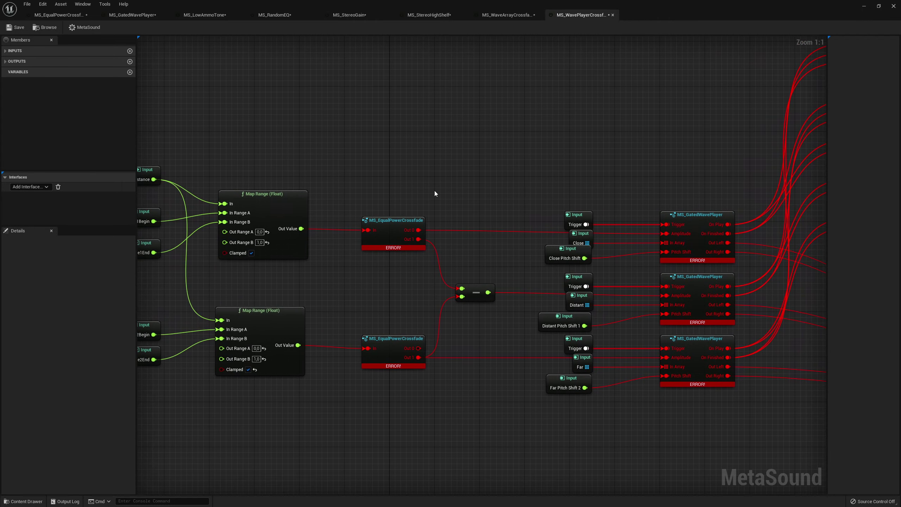
right_click(372, 177)
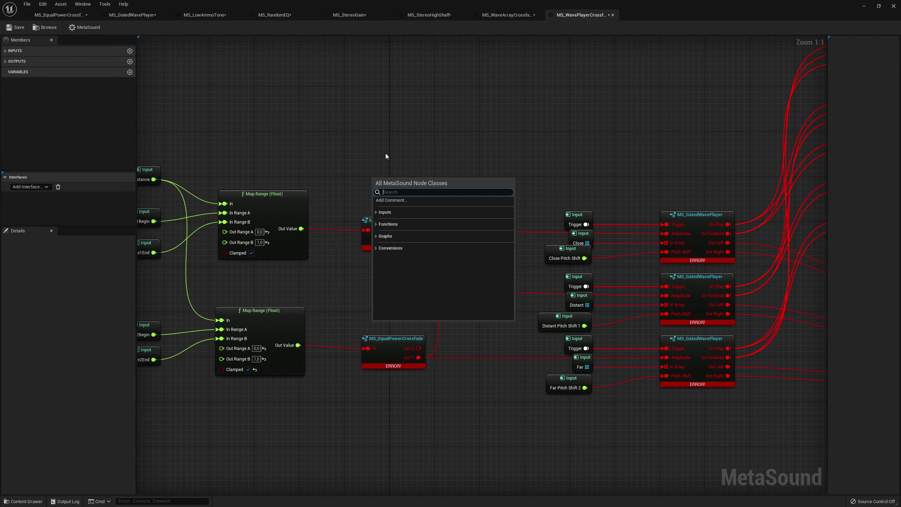
type("equa")
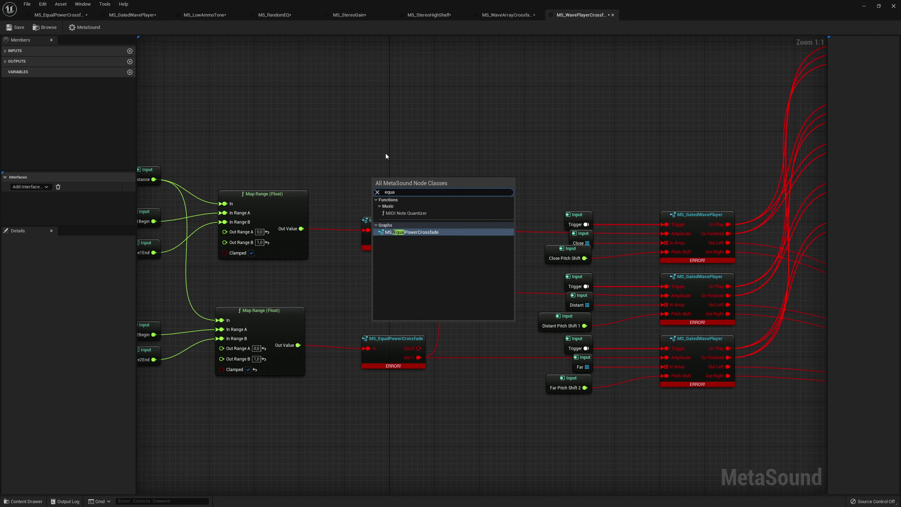
left_click(410, 232)
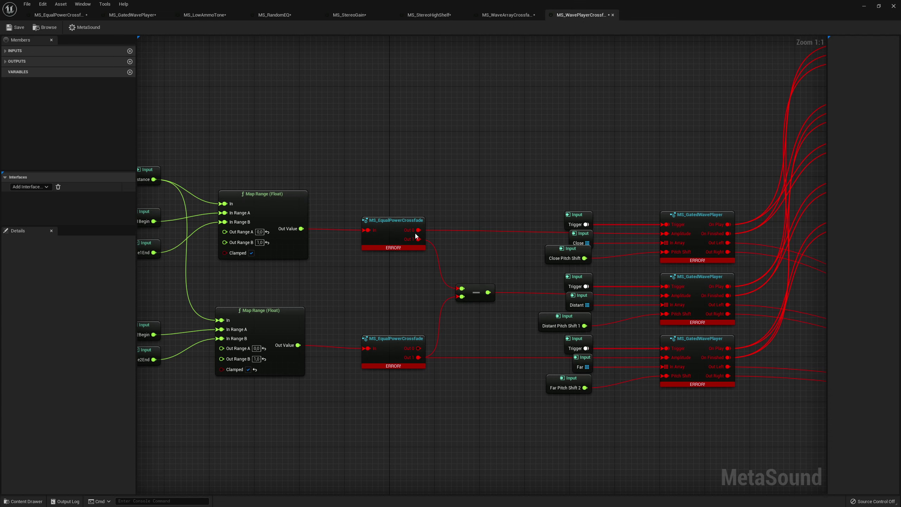
left_click_drag(407, 197, 403, 174)
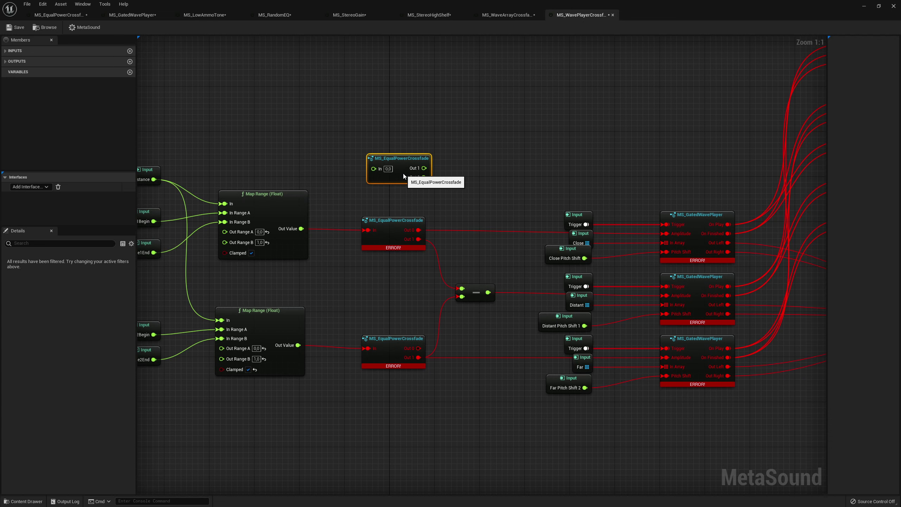
Add a new MS_GatedWavePlayer above the broken Close player and connect the new MS_EqualPowerCrossfade's Out 0 to its Amplitude
right_click(662, 149)
type("gated")
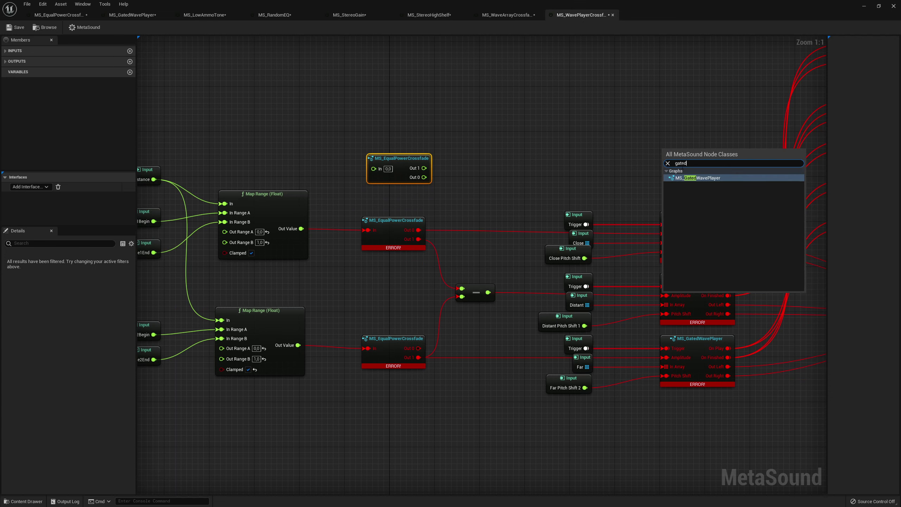
left_click(706, 178)
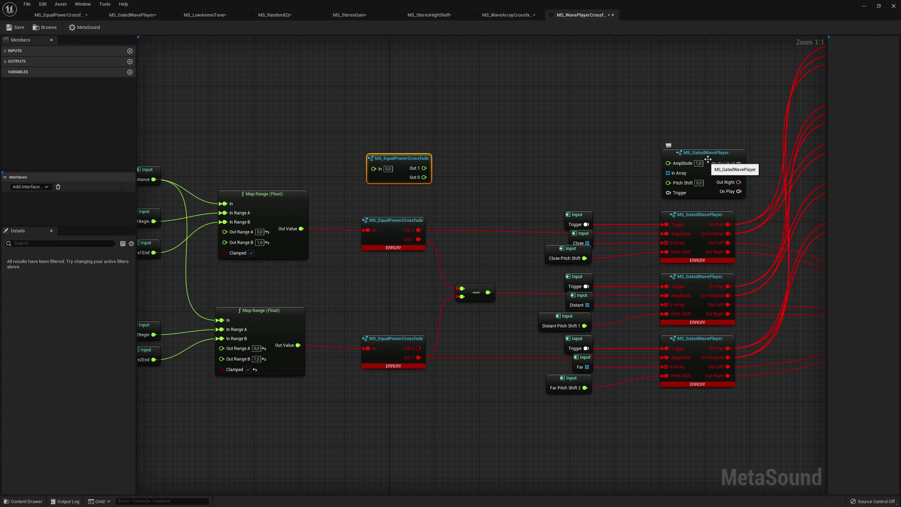
left_click_drag(708, 159, 706, 154)
left_click_drag(584, 232, 596, 183)
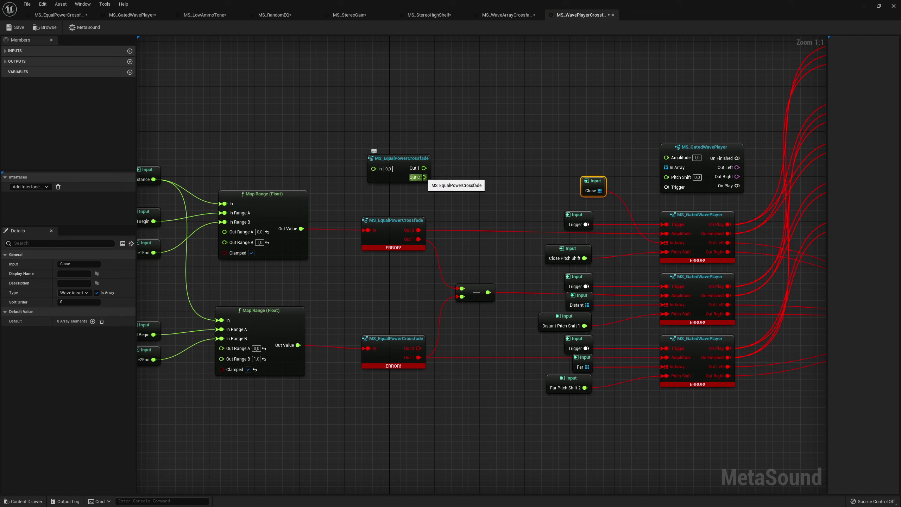
left_click_drag(422, 178, 676, 161)
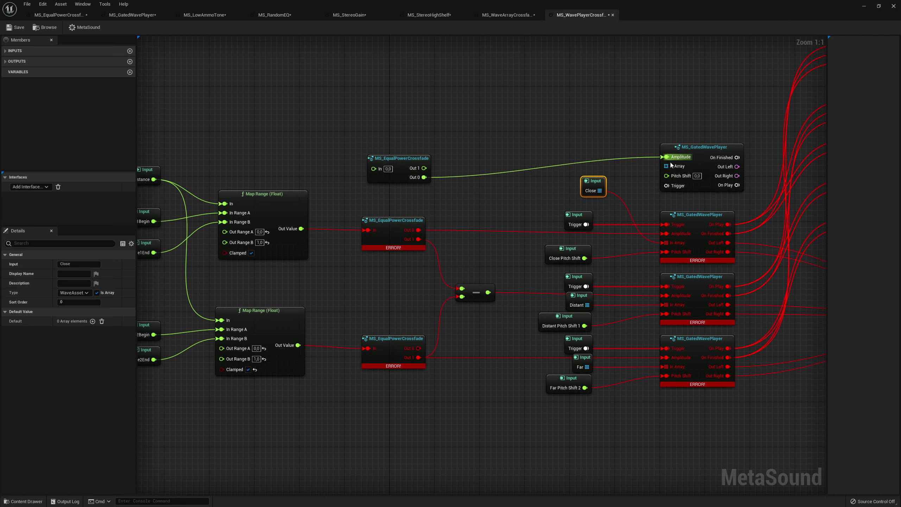
left_click_drag(590, 182, 578, 239)
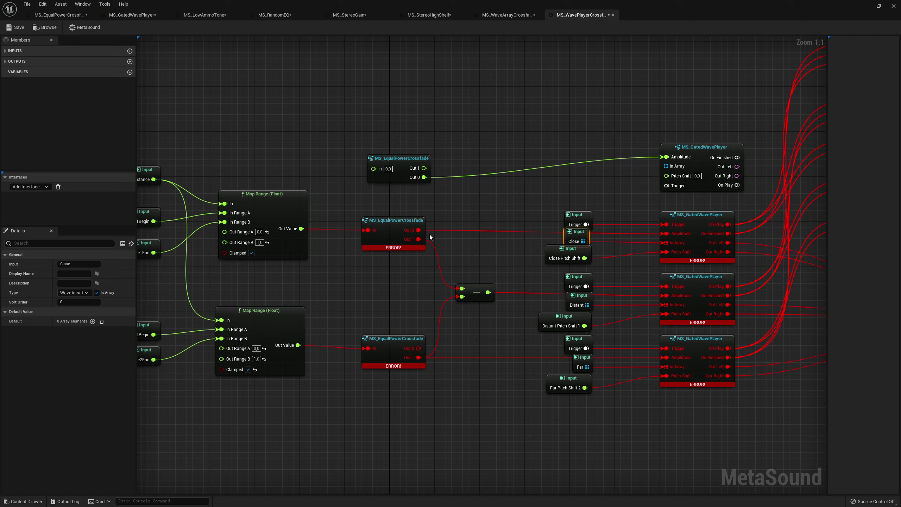
Transfer the upper broken crossfade's Out 1 and In wires to the new MS_EqualPowerCrossfade, delete the broken node and put the new one in its place
left_click_drag(418, 239, 424, 169, "ctrl")
left_click_drag(367, 230, 373, 168, "ctrl")
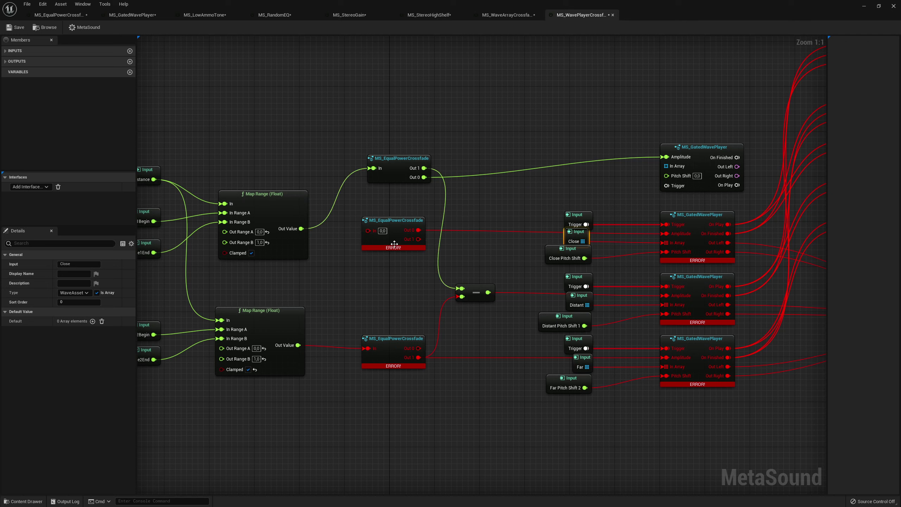
left_click(394, 244)
key("Delete")
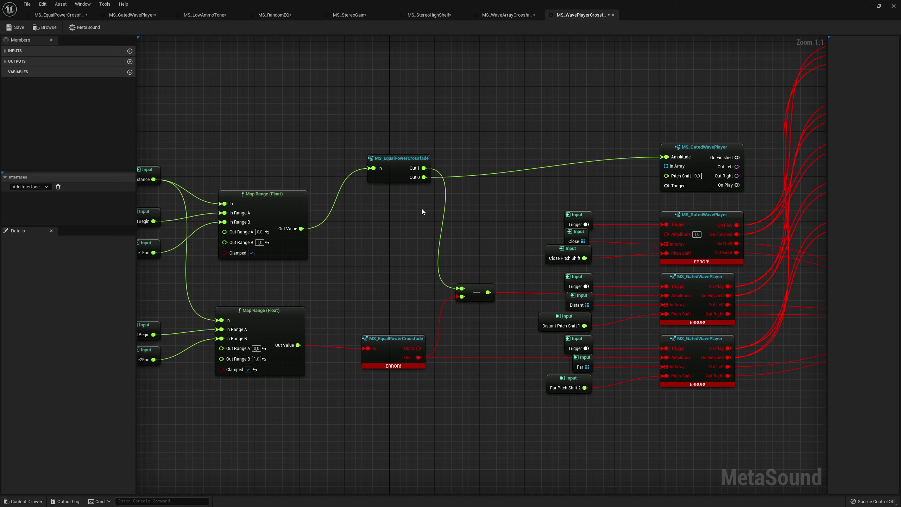
left_click_drag(403, 173, 399, 229)
Transfer the Trigger, In Array and Pitch Shift wires from the broken Close player to the new MS_GatedWavePlayer
right_click_drag(604, 204, 469, 203)
left_click_drag(483, 231, 483, 193, "ctrl")
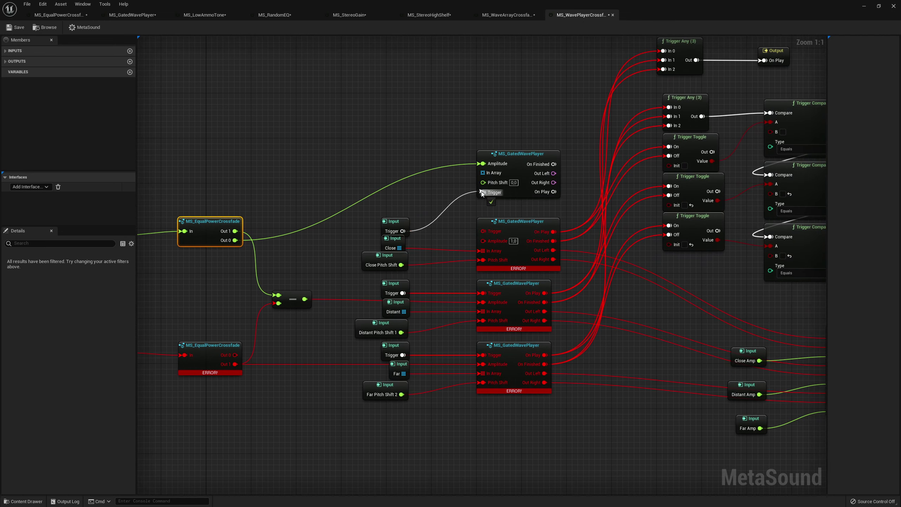
left_click_drag(483, 251, 484, 183, "ctrl")
right_click_drag(575, 210, 463, 178)
Transfer the broken Close player's On Play, On Finished, Out Left and Out Right wires to its replacement, then delete the broken node
right_click_drag(217, 224, 413, 277)
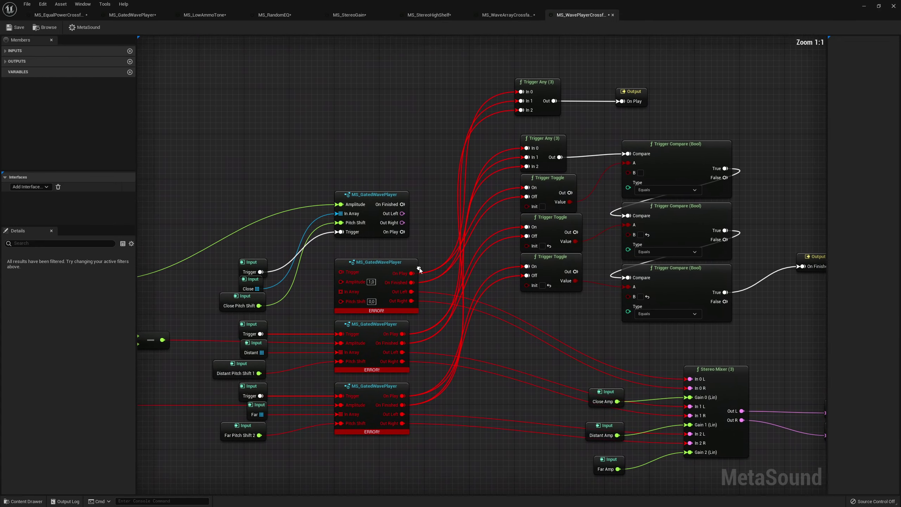
left_click_drag(412, 273, 403, 204, "ctrl")
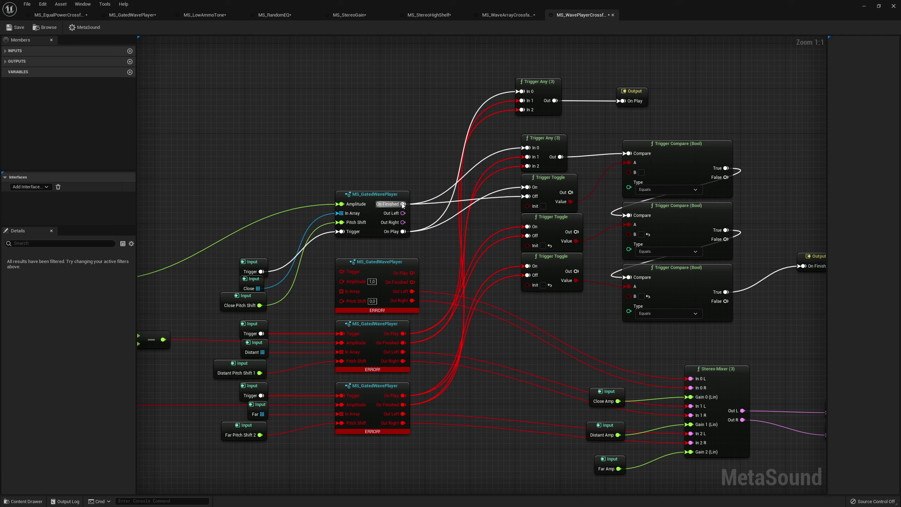
left_click_drag(412, 292, 401, 214, "ctrl")
left_click_drag(412, 300, 361, 281, "ctrl")
left_click(390, 263)
key("Delete")
Add a new MS_EqualPowerCrossfade node below the remaining broken MS_EqualPowerCrossfade
right_click_drag(361, 281, 424, 211)
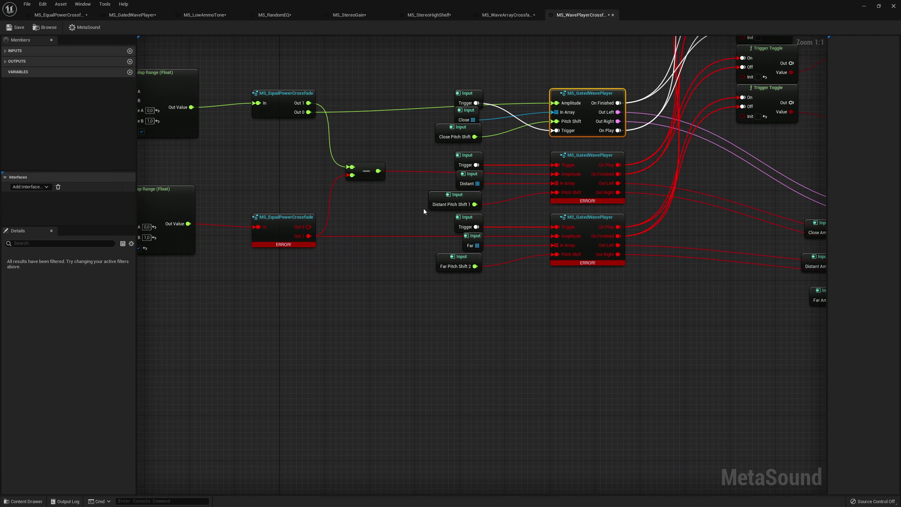
right_click(264, 286)
type("eq")
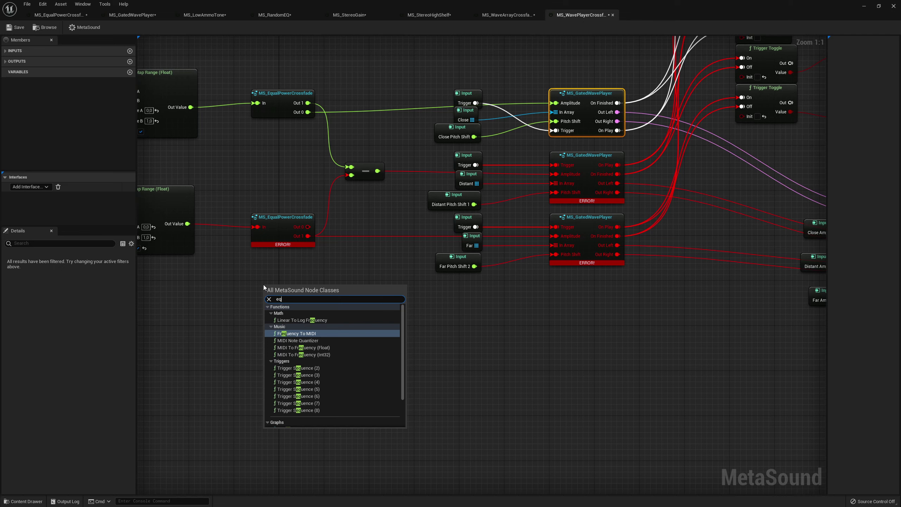
type("ualpo")
key("Escape")
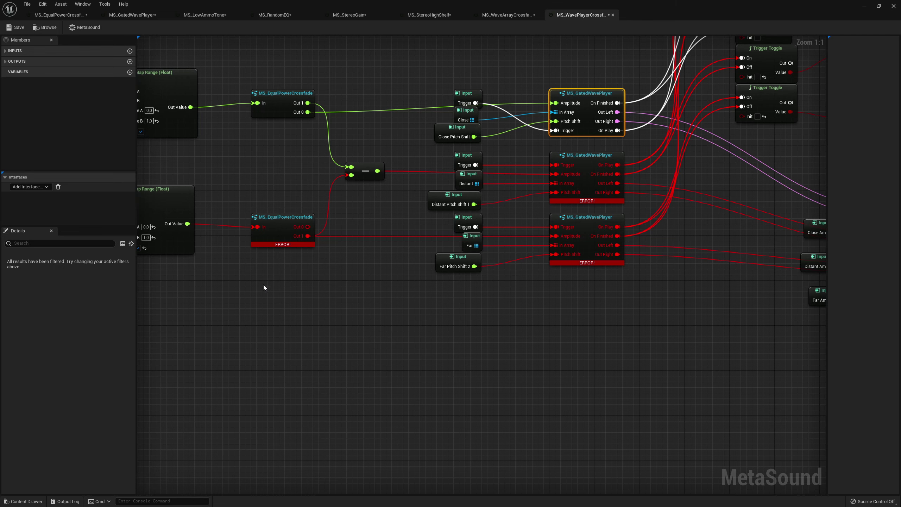
left_click_drag(266, 286, 230, 282)
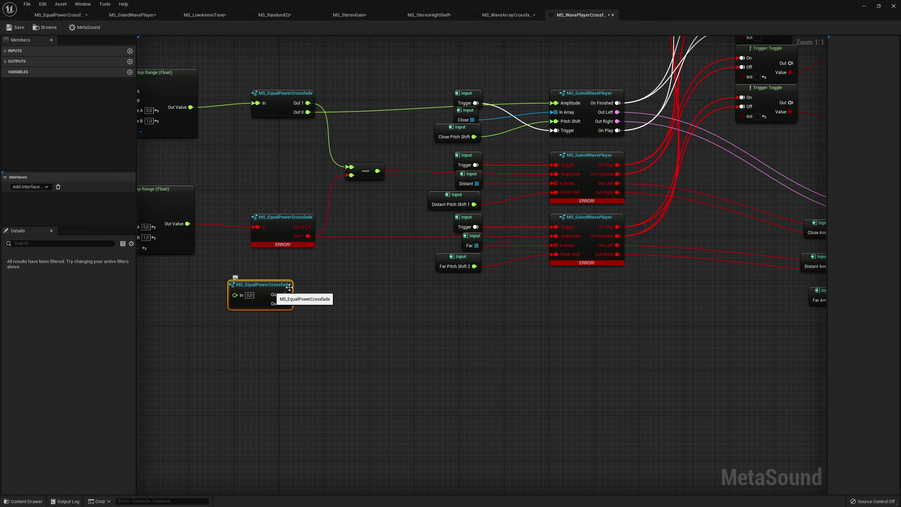
Add a new MS_GatedWavePlayer below the broken Far player and connect the new lower crossfade's Out 1 to its Amplitude
right_click(556, 313)
type("gatedw")
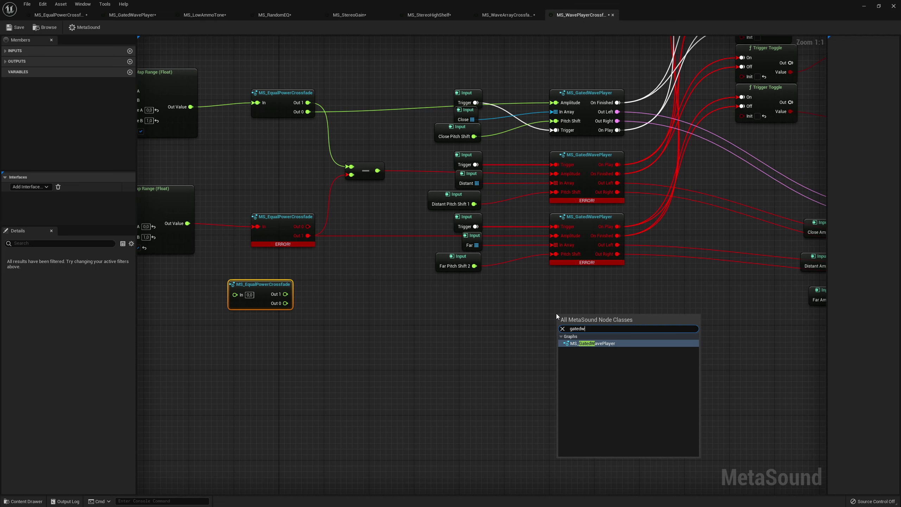
left_click(615, 344)
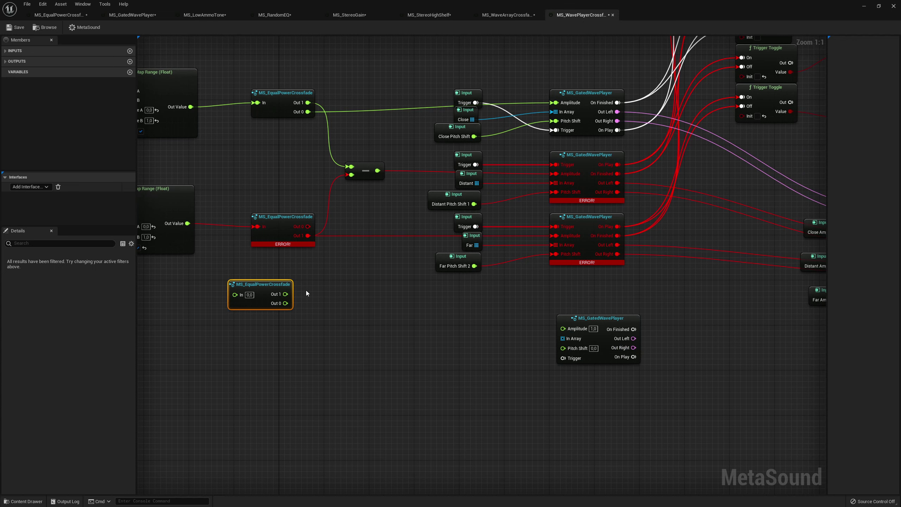
left_click_drag(264, 294, 270, 306)
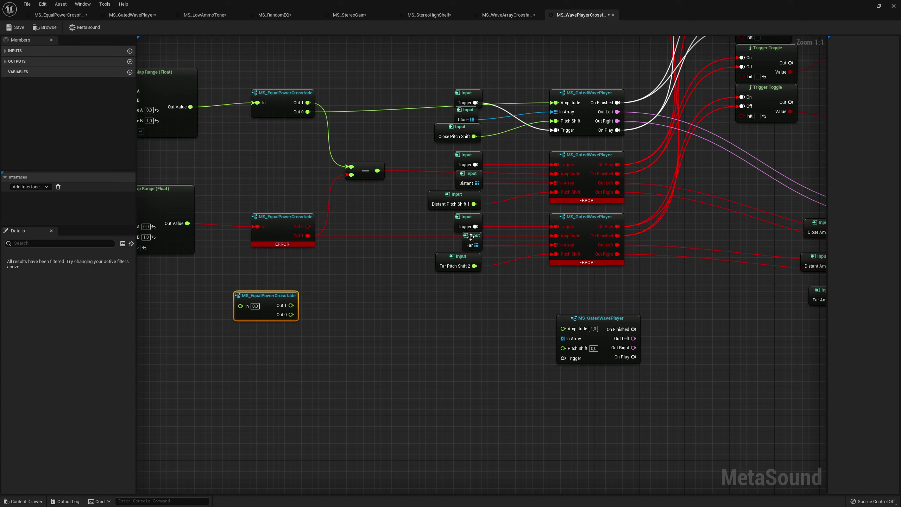
left_click_drag(470, 237, 467, 244)
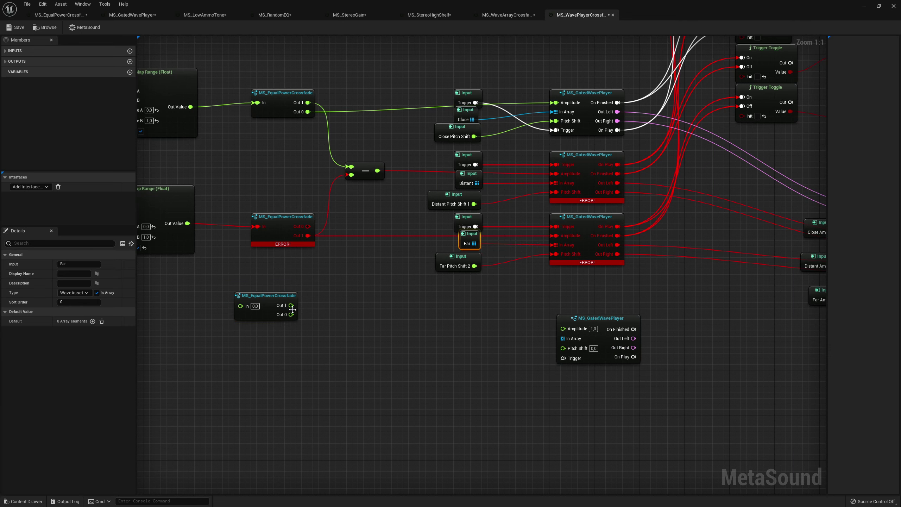
left_click_drag(291, 306, 571, 304)
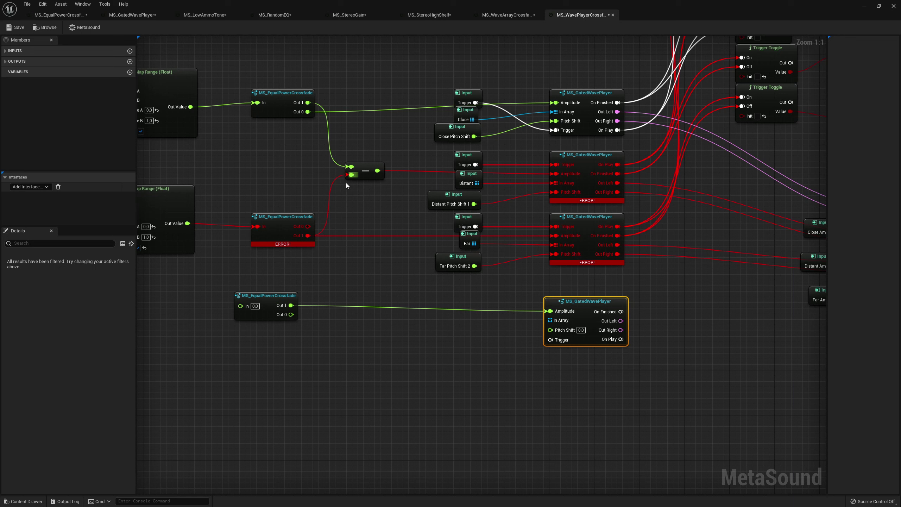
Wire the new lower crossfade to the Subtract node's second input and the lower Map Range output, replacing and deleting the broken crossfade
left_click_drag(352, 175, 290, 306)
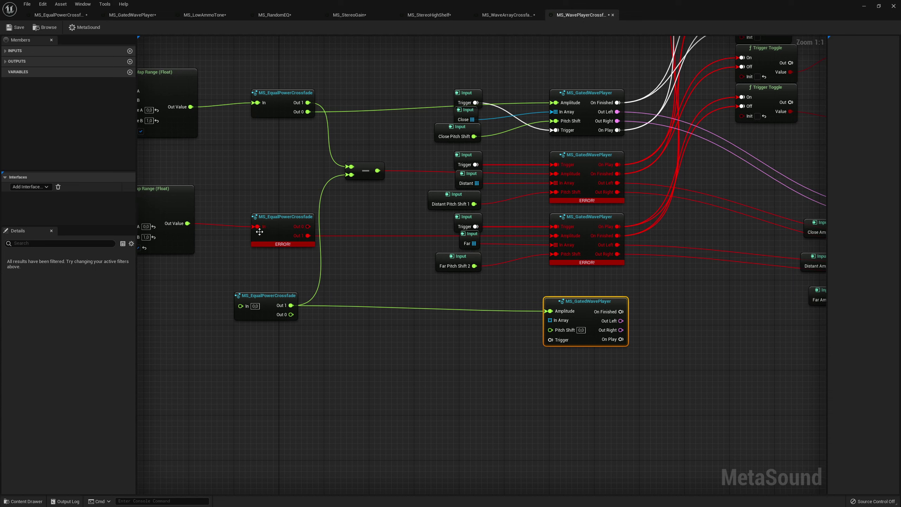
left_click_drag(258, 227, 240, 305, "ctrl")
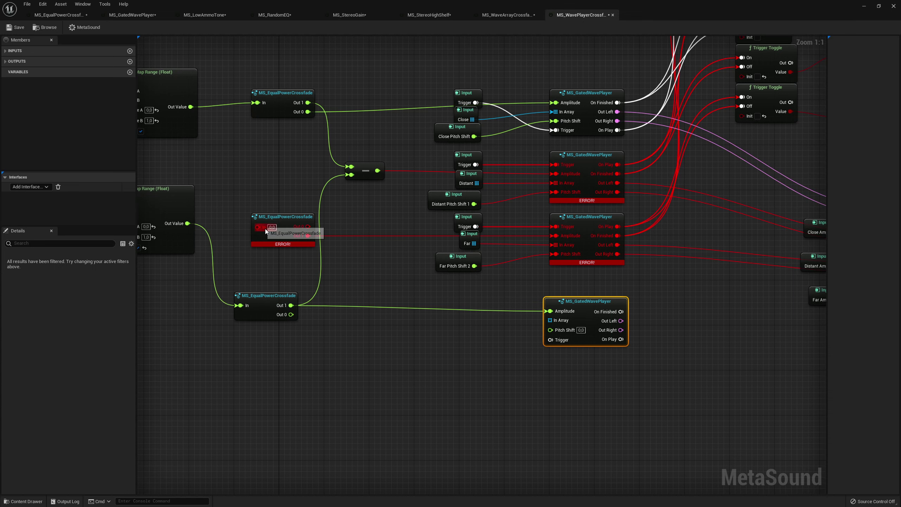
left_click(279, 228)
key("Delete")
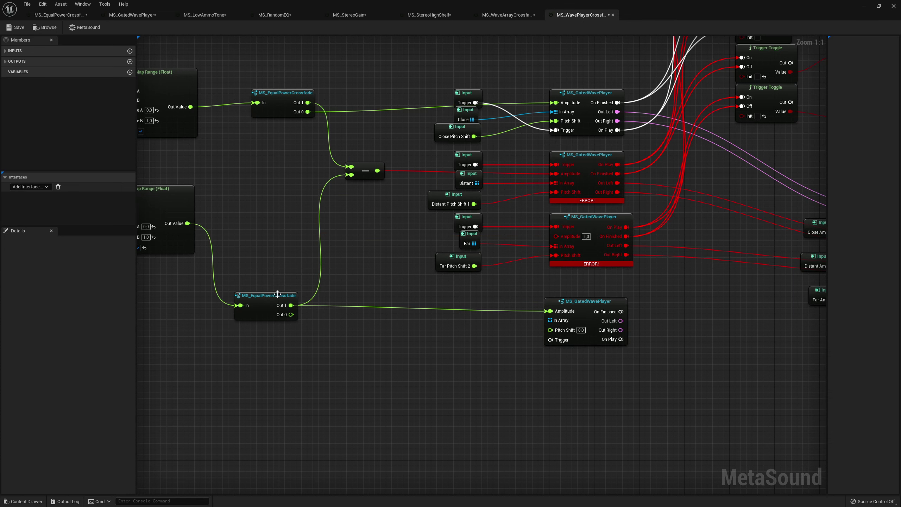
left_click_drag(277, 292, 290, 218)
Transfer the Trigger, In Array and Pitch Shift wires from the broken Far player to its new MS_GatedWavePlayer
right_click_drag(280, 241, 163, 239)
left_click_drag(446, 226, 437, 337, "ctrl")
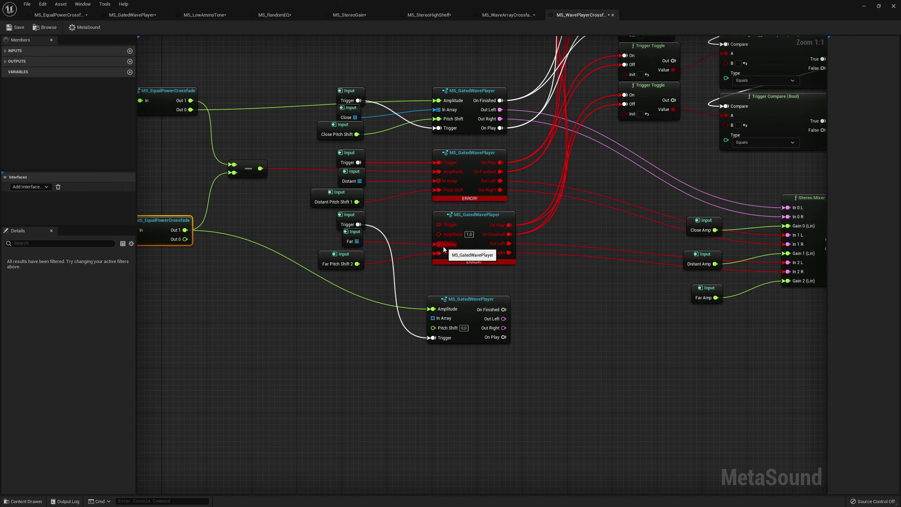
left_click_drag(439, 244, 434, 328, "ctrl")
Transfer the broken Far player's Out Left, Out Right, On Finished and On Play wires to its replacement, then delete the broken node
right_click_drag(541, 251, 411, 277)
left_click_drag(379, 270, 364, 344, "ctrl")
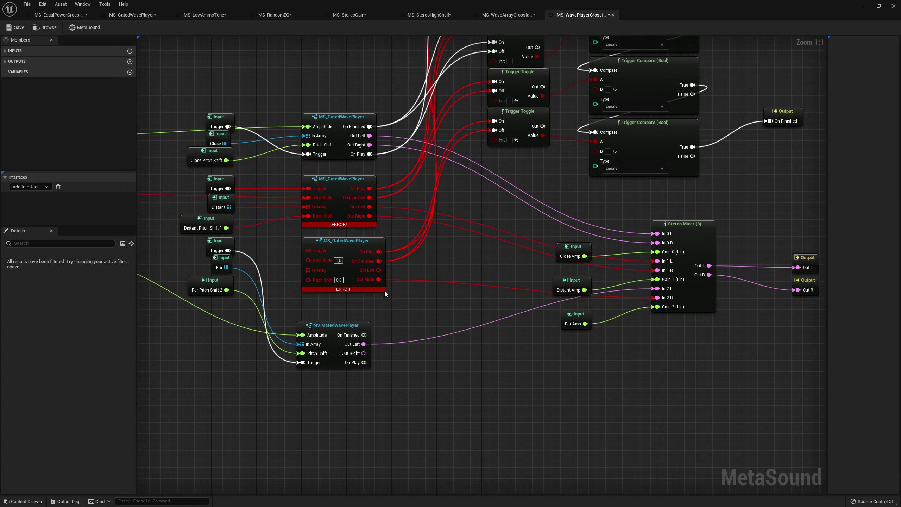
left_click_drag(378, 279, 363, 353, "ctrl")
left_click_drag(379, 261, 364, 334, "ctrl")
left_click_drag(379, 252, 364, 362, "ctrl")
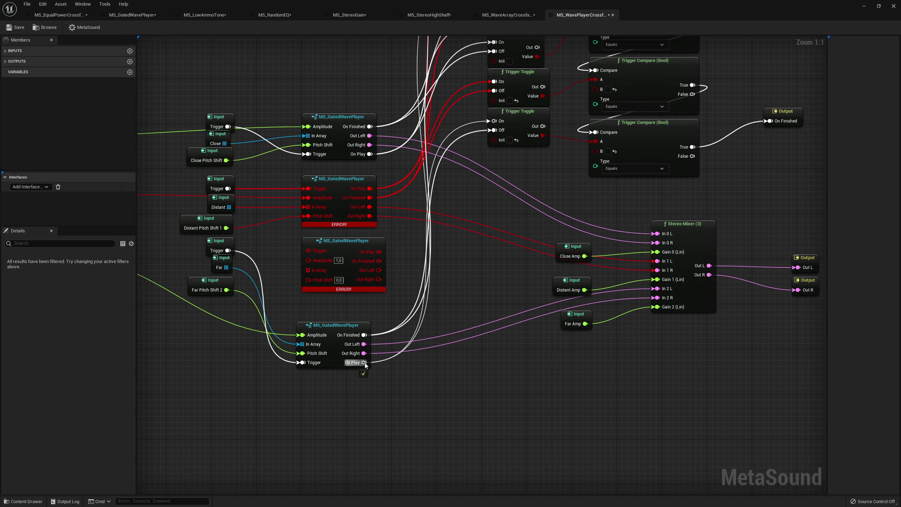
left_click(353, 283)
key("Delete")
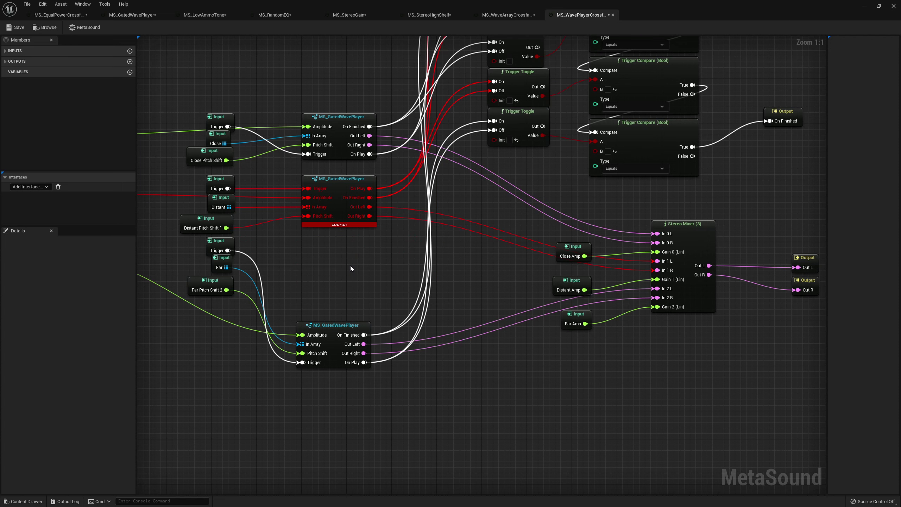
Add a new MS_GatedWavePlayer directly below the broken Distant player
right_click(317, 240)
type("gate")
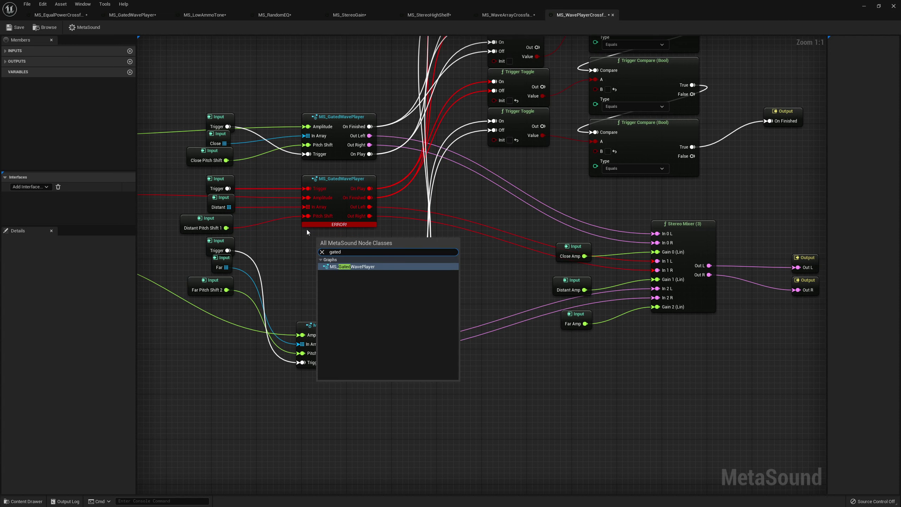
type("d")
left_click(350, 266)
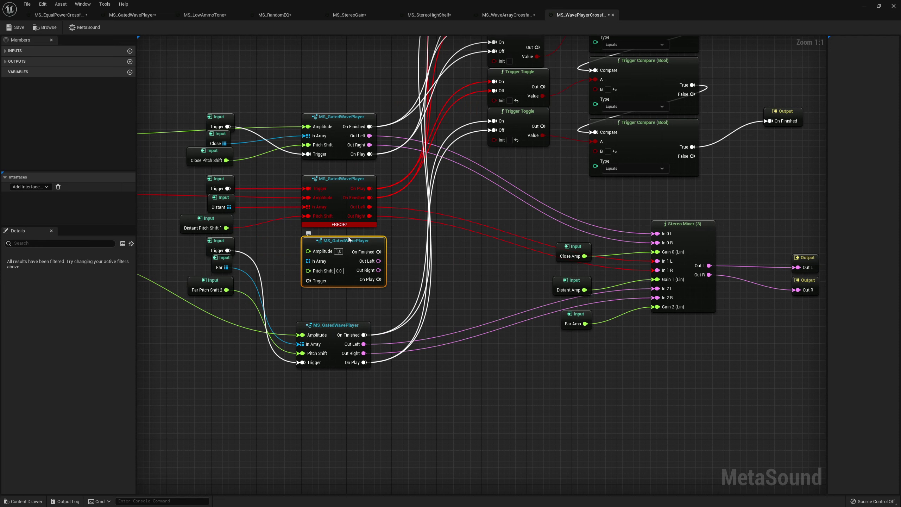
Transfer the Trigger, Amplitude, In Array and Pitch Shift wires from the broken Distant player to the new MS_GatedWavePlayer
right_click_drag(303, 189, 360, 183)
left_click_drag(365, 182, 365, 274, "ctrl")
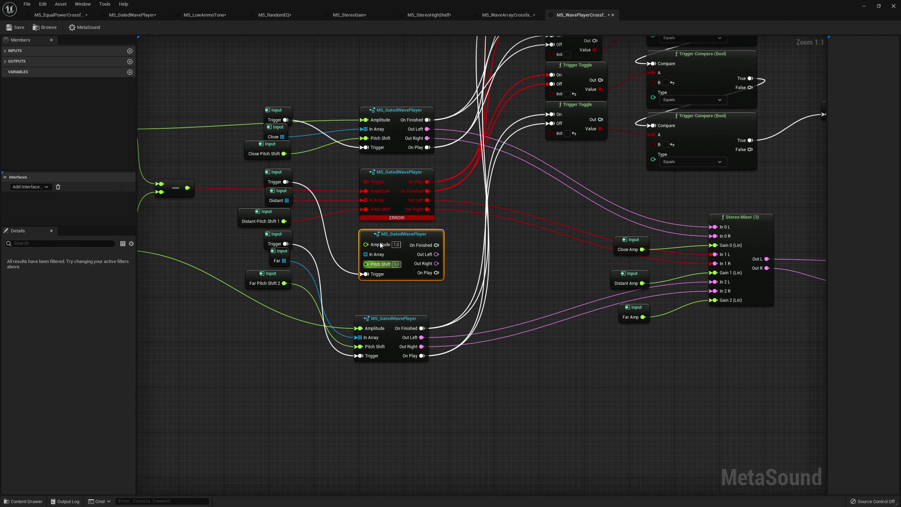
left_click_drag(365, 190, 368, 243, "ctrl")
left_click_drag(374, 204, 370, 256, "ctrl")
left_click_drag(368, 218, 365, 263, "ctrl")
Transfer the broken Distant player's On Play, On Finished, Out Left and Out Right wires to the new MS_GatedWavePlayer
right_click_drag(450, 206, 405, 212)
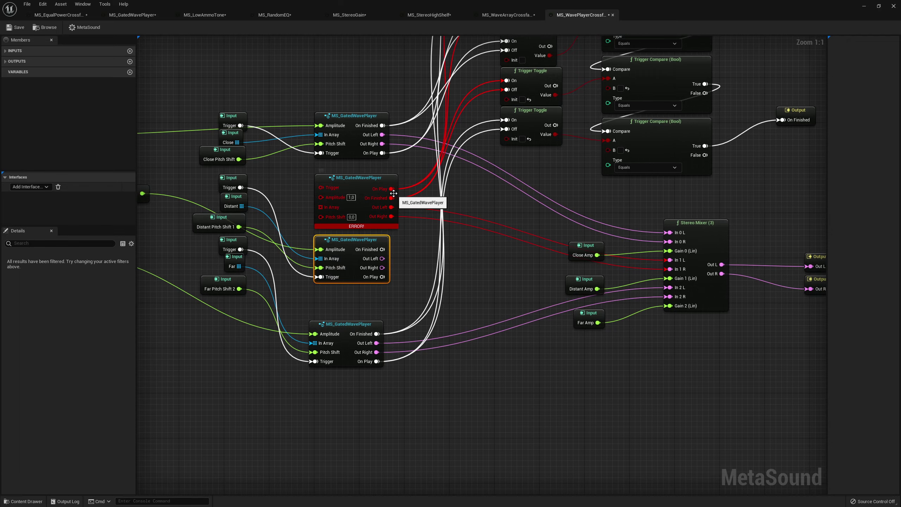
left_click_drag(391, 189, 382, 277, "ctrl")
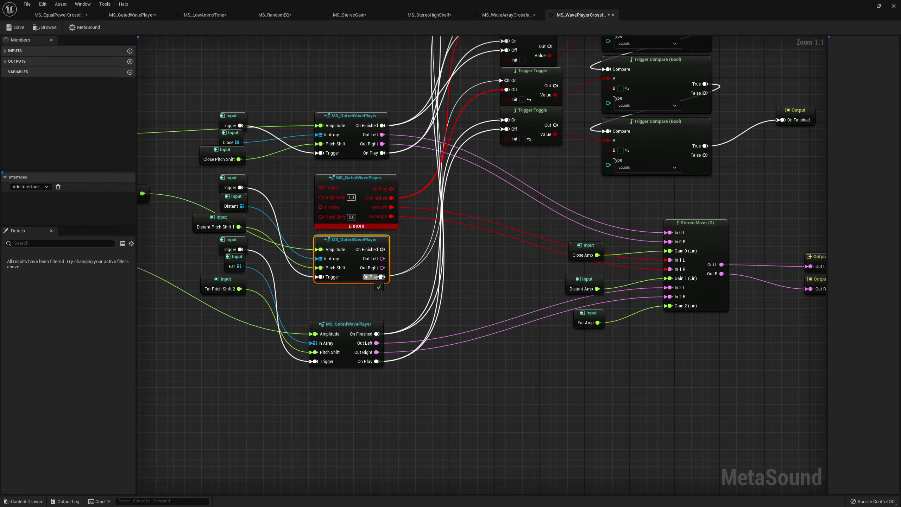
left_click_drag(391, 198, 382, 249, "ctrl")
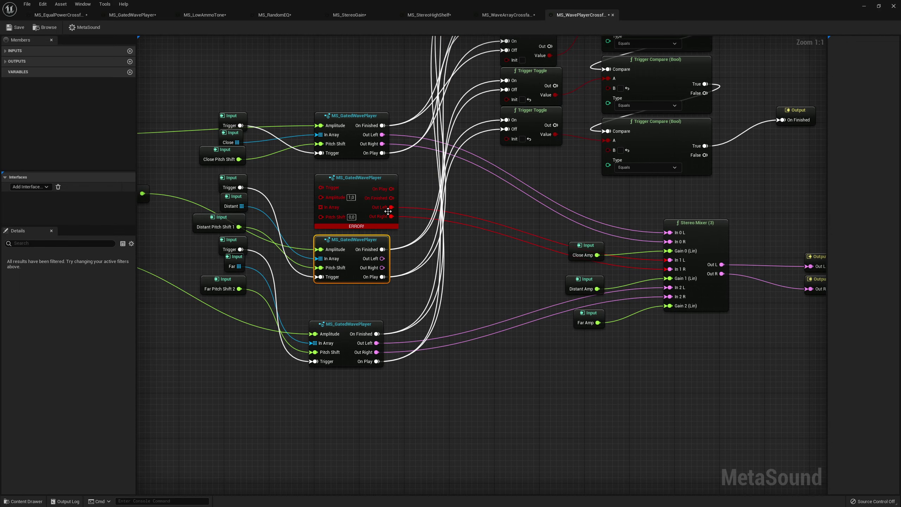
left_click_drag(391, 207, 382, 258, "ctrl")
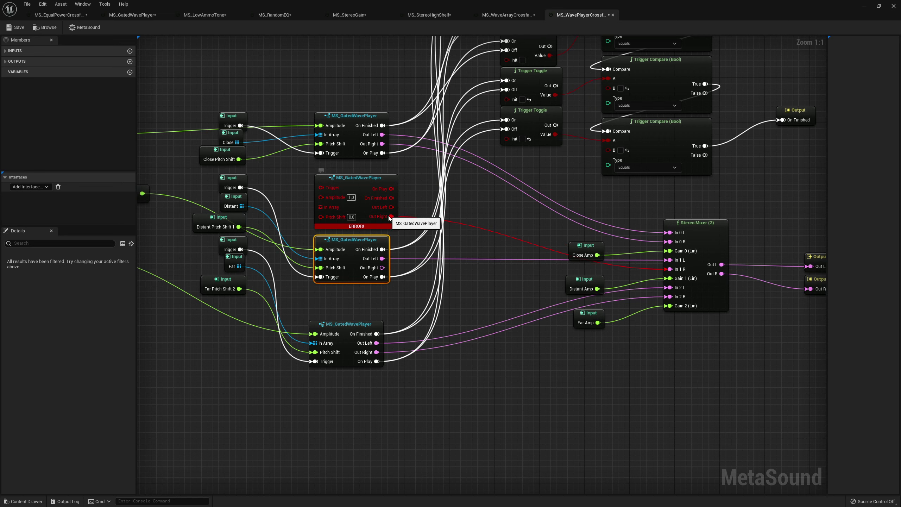
left_click_drag(391, 217, 358, 188, "ctrl")
Delete the broken Distant player and stack the new Distant and Far players beneath the Close player
left_click(367, 194)
key("Delete")
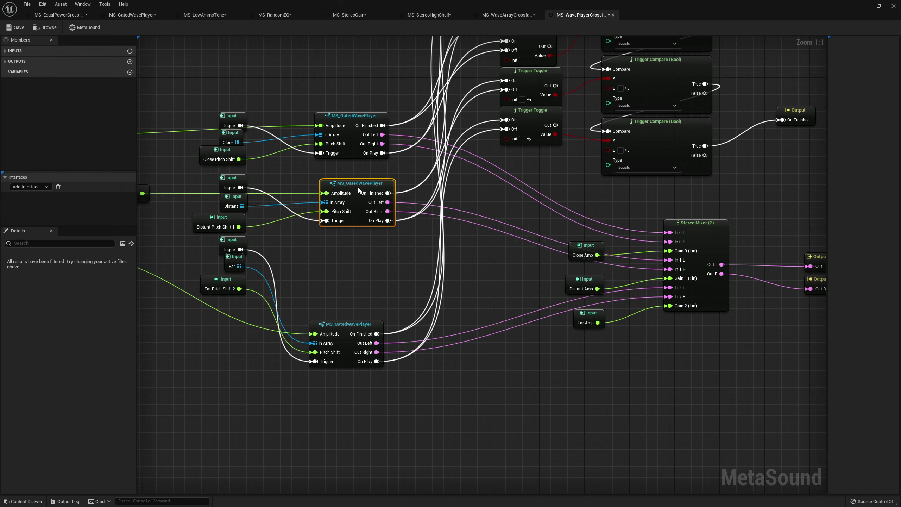
left_click_drag(346, 324, 358, 254)
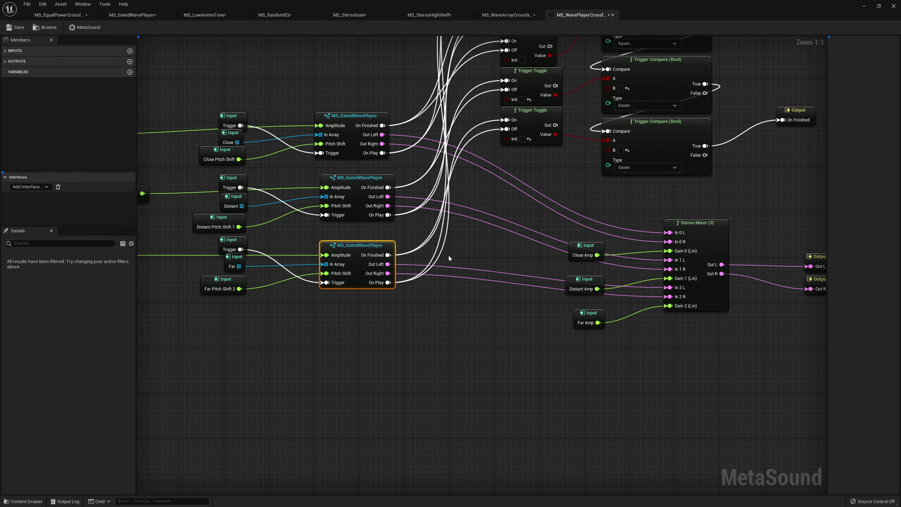
Close the MetaSound editor and save all the modified MS_ assets in the MigratedSFX folder
scroll(603, 256, "down", 4)
scroll(573, 223, "up", 1)
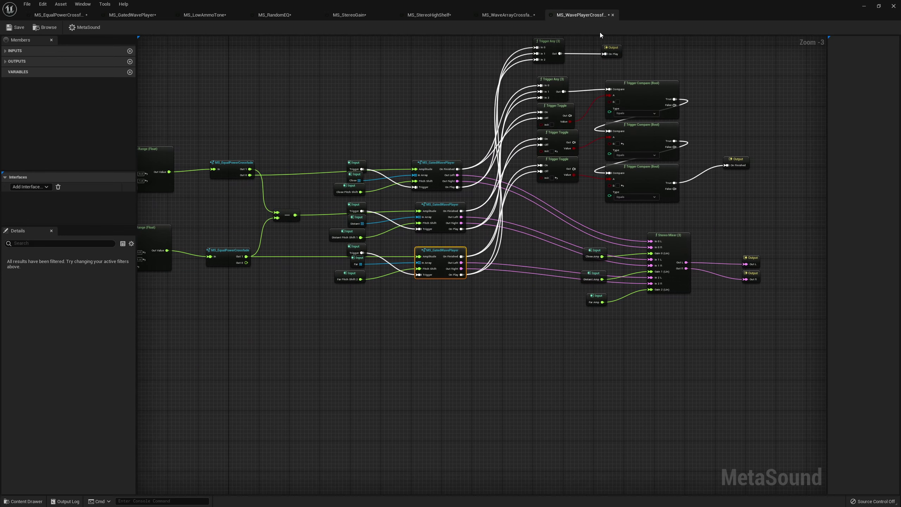
left_click(894, 5)
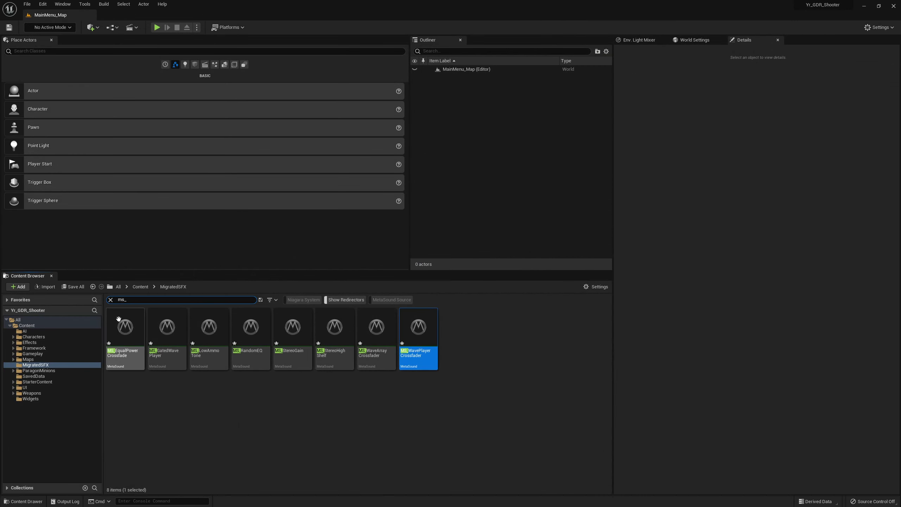
left_click(79, 289)
left_click(503, 335)
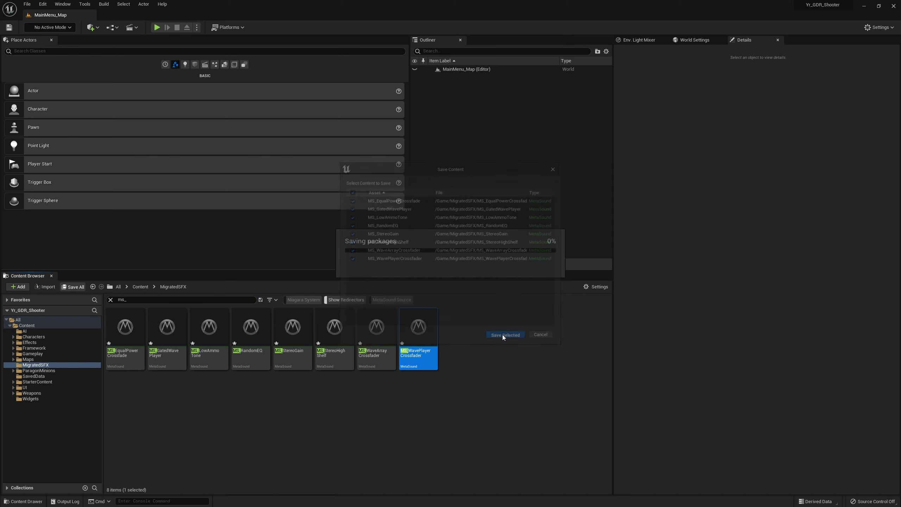
Clear the asset search, limit MigratedSFX to MetaSound Source assets and open MSS_Weapons_Pistol_Fire
left_click(110, 299)
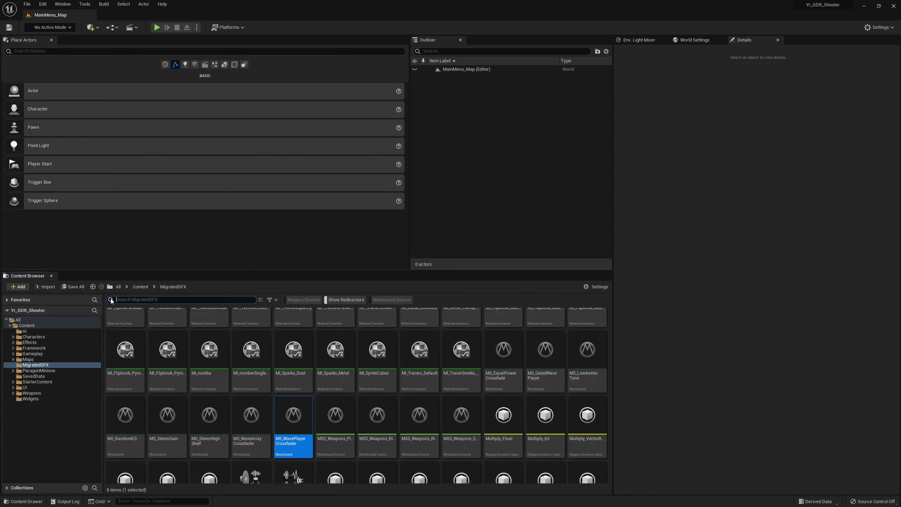
left_click(386, 302)
double_click(125, 330)
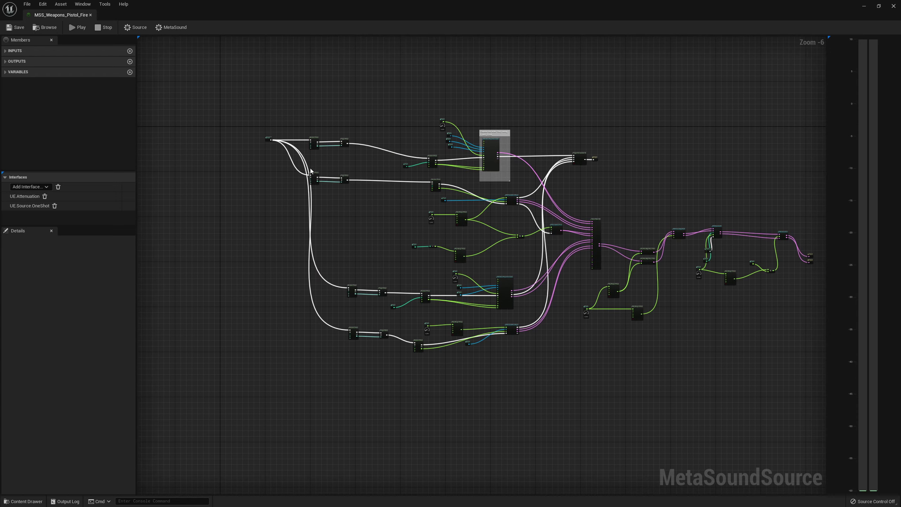
Preview the pistol fire sound twice, stop playback and close its editor
left_click(76, 28)
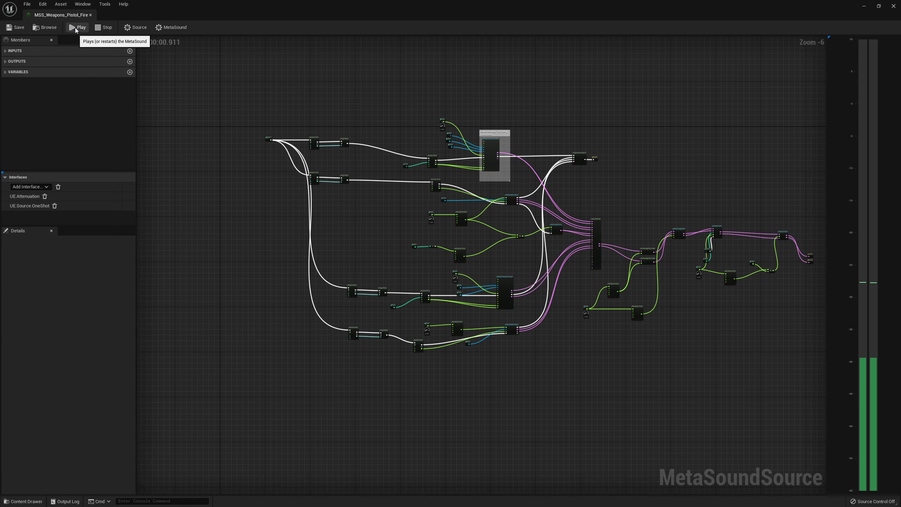
left_click(76, 29)
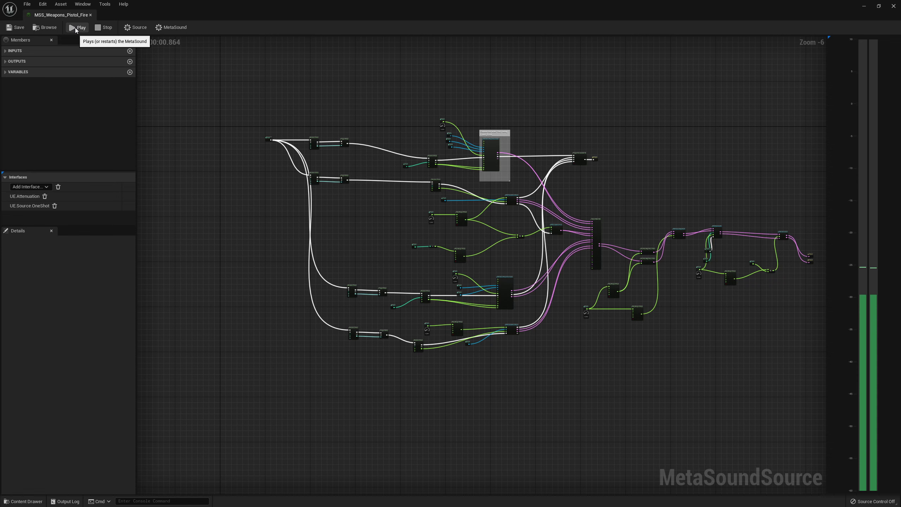
left_click(102, 30)
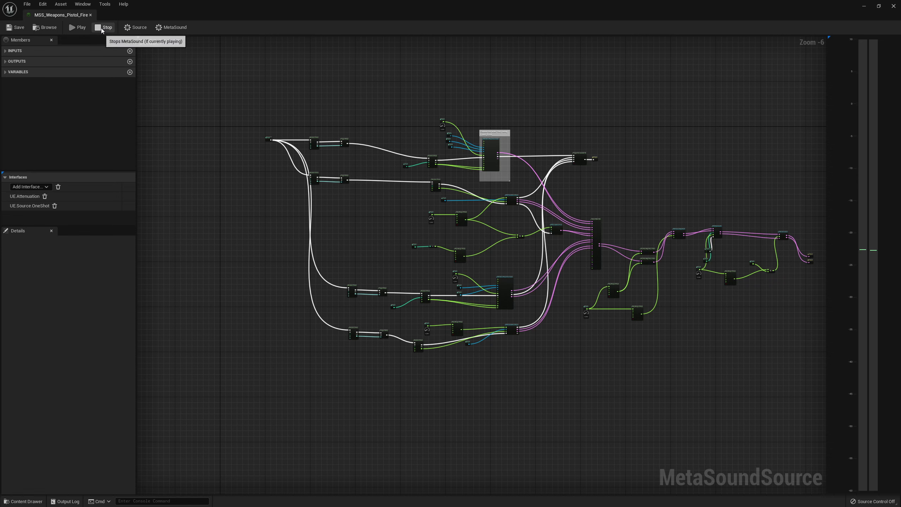
left_click(893, 6)
Open MSS_Weapons_Rifle2_Fire and inspect its graph from the Punch section to the stereo outputs for broken nodes, and close it
double_click(168, 340)
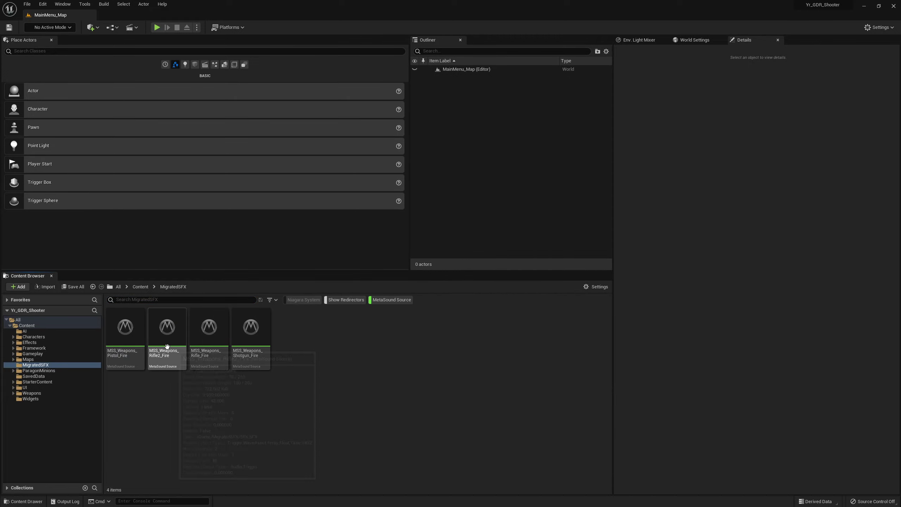
scroll(411, 279, "up", 8)
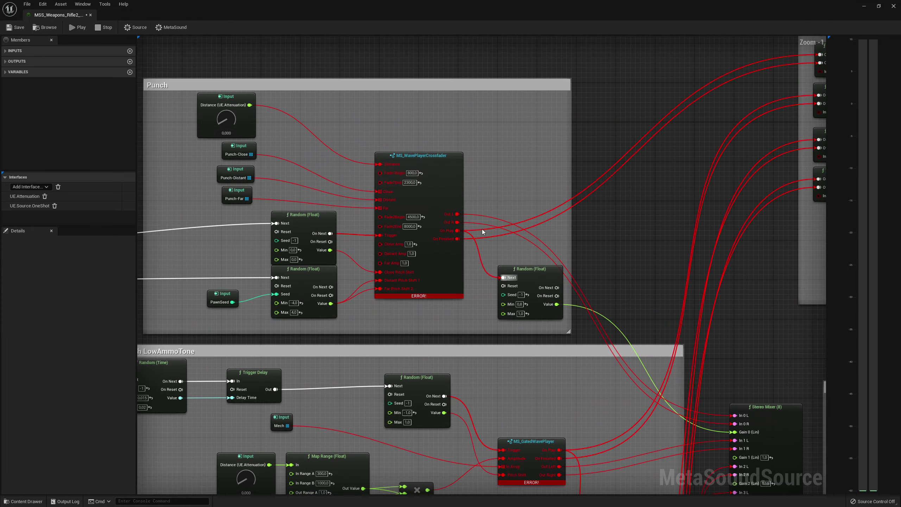
right_click_drag(482, 231, 477, 166)
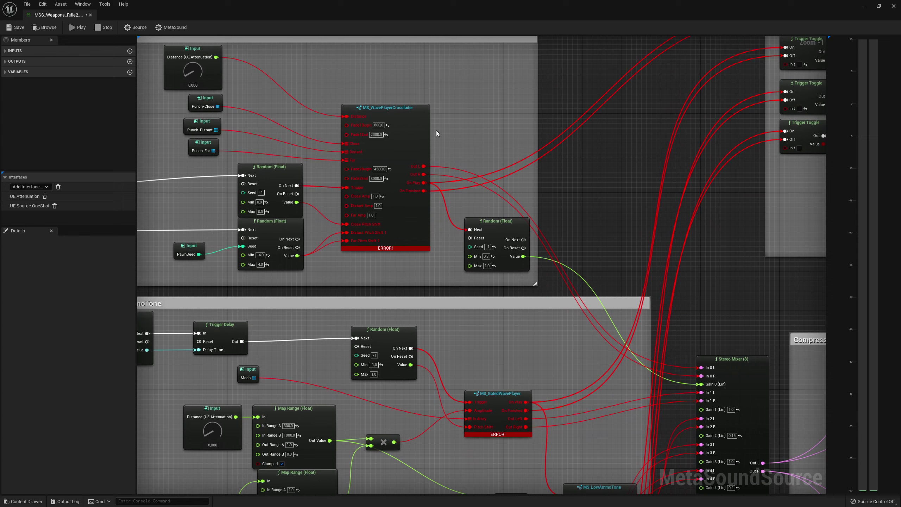
right_click_drag(466, 203, 433, 212)
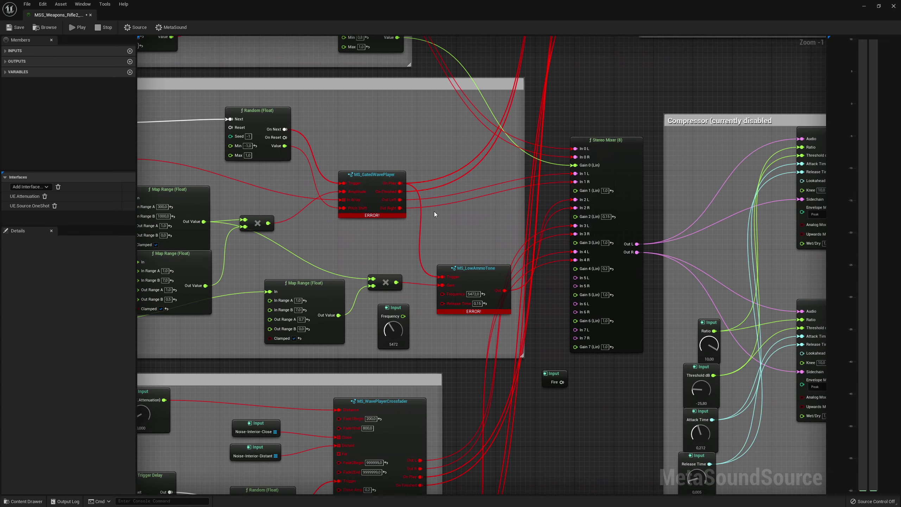
right_click_drag(460, 335, 482, 257)
scroll(482, 257, "down", 4)
right_click_drag(763, 216, 588, 214)
scroll(588, 214, "up", 5)
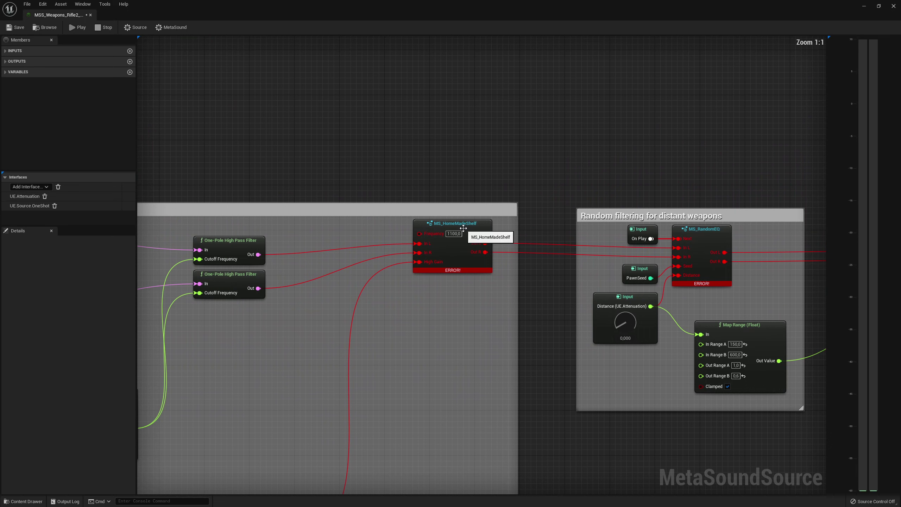
left_click_drag(463, 227, 468, 237)
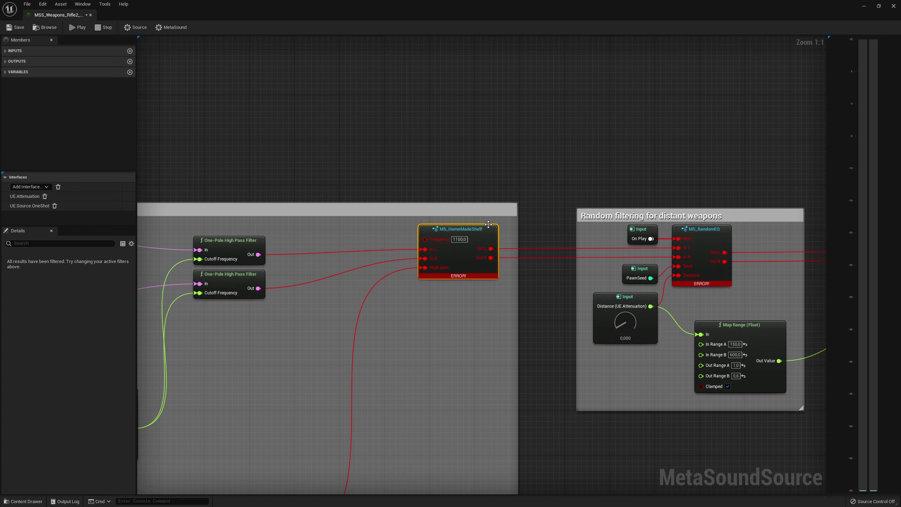
right_click_drag(489, 224, 419, 187)
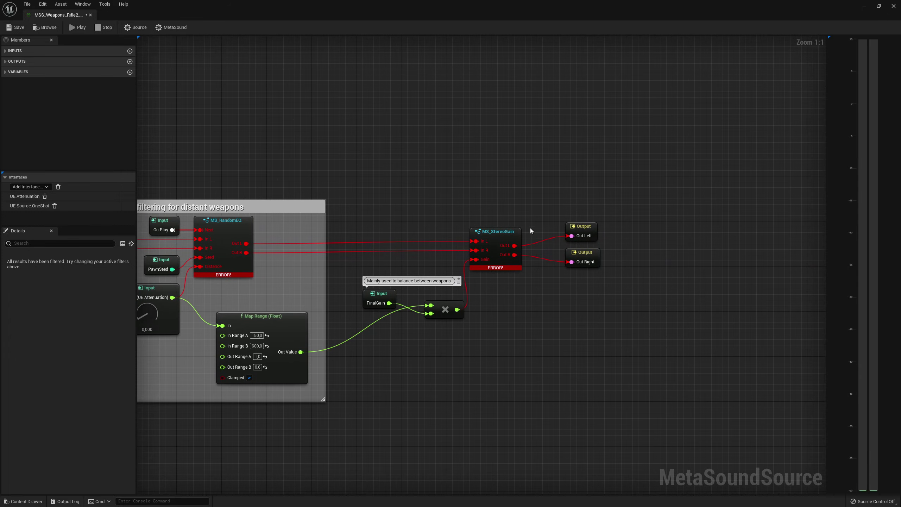
right_click_drag(362, 216, 448, 195)
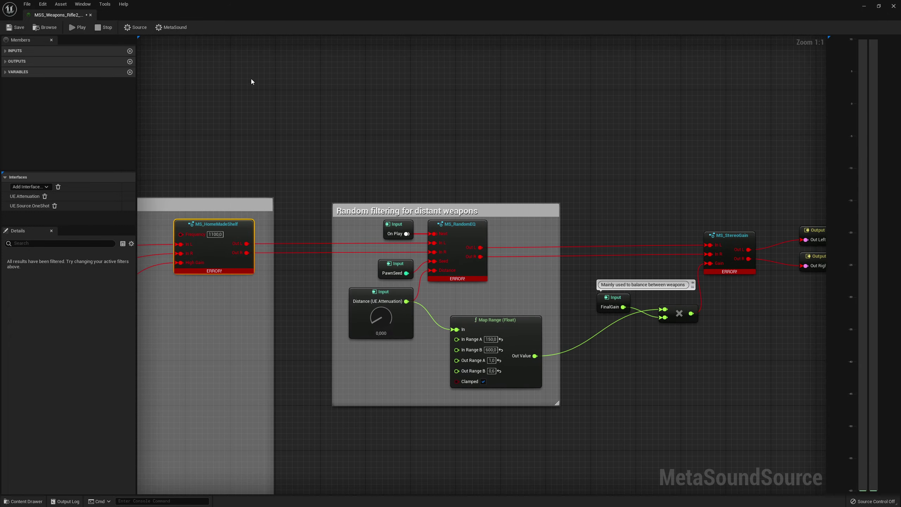
left_click(893, 6)
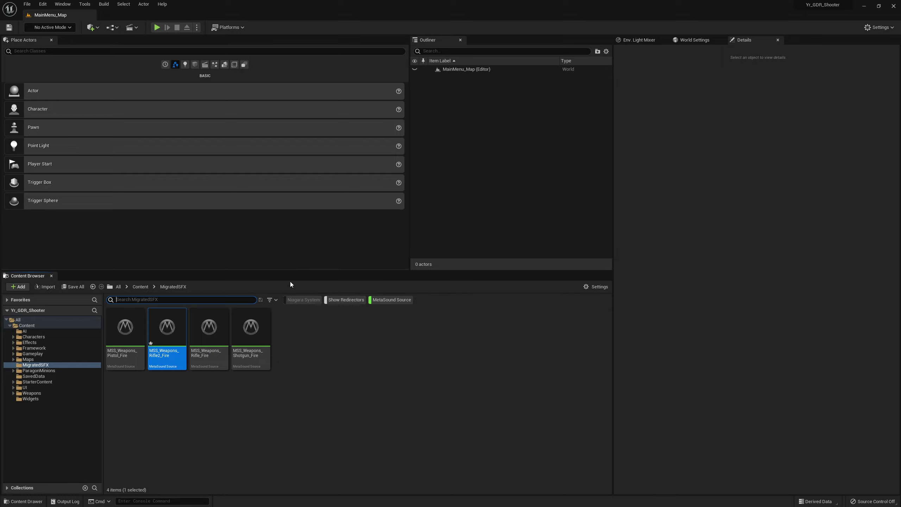
Open MSS_Weapons_Rifle_Fire and MSS_Weapons_Shotgun_Fire to check their graphs for broken nodes, and close the editor
double_click(199, 344)
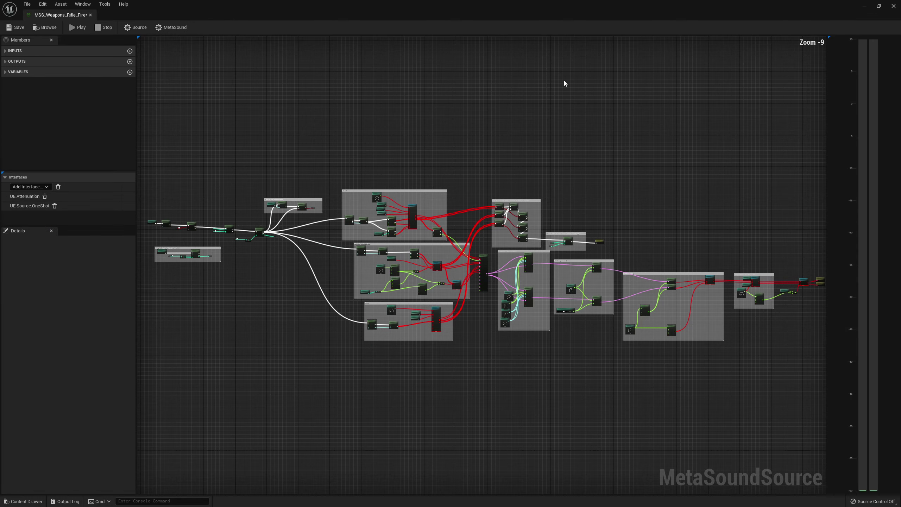
left_click(862, 7)
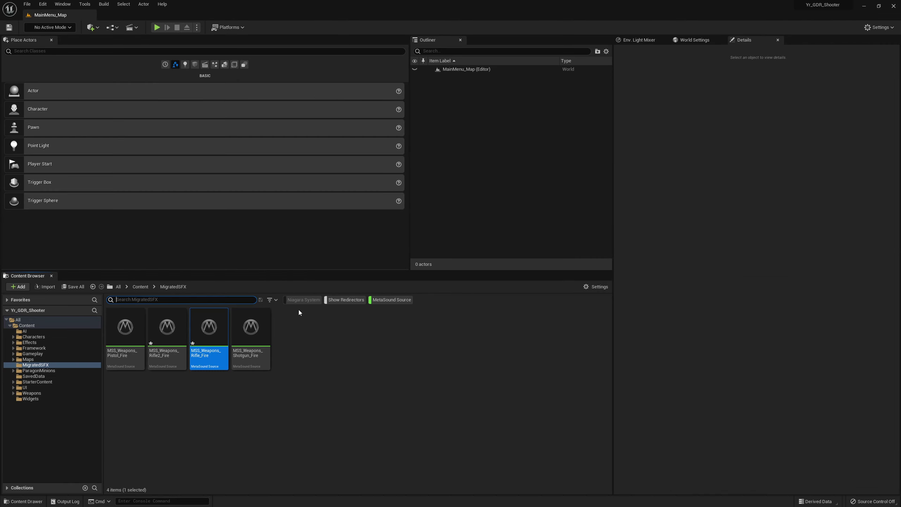
double_click(251, 328)
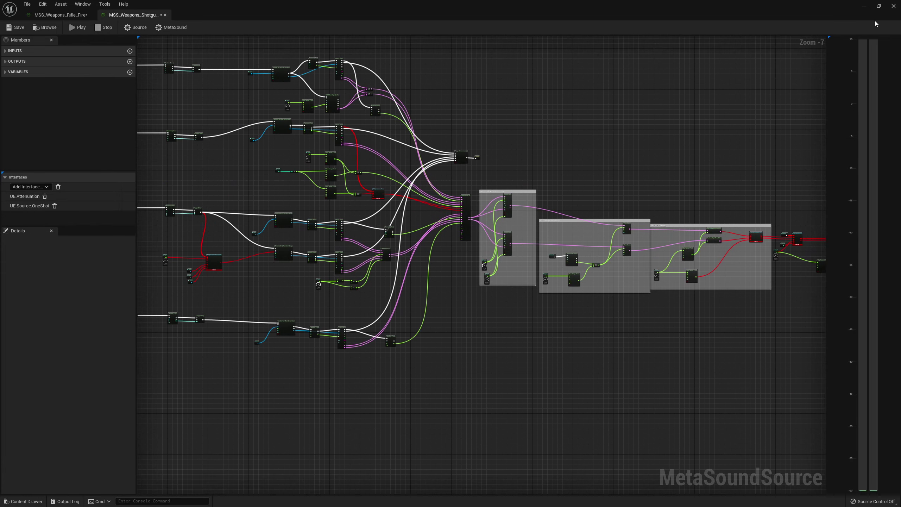
left_click(894, 6)
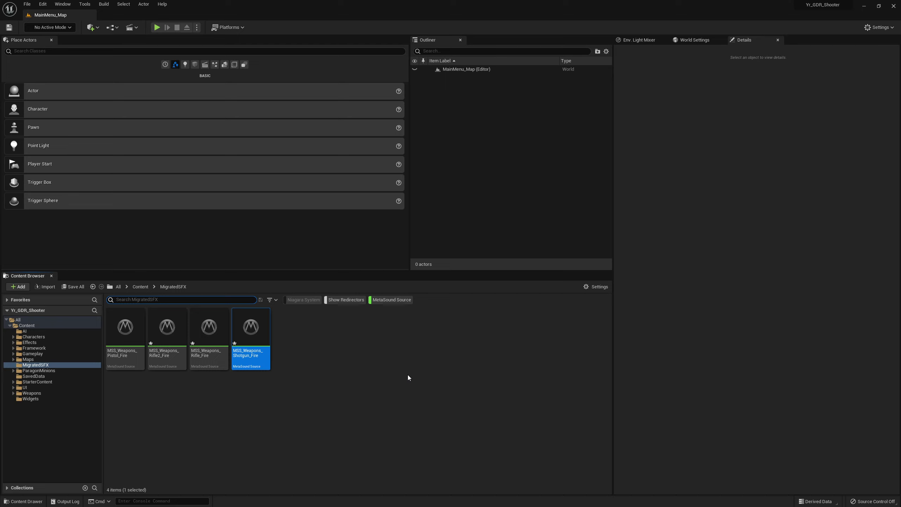
left_click(324, 363)
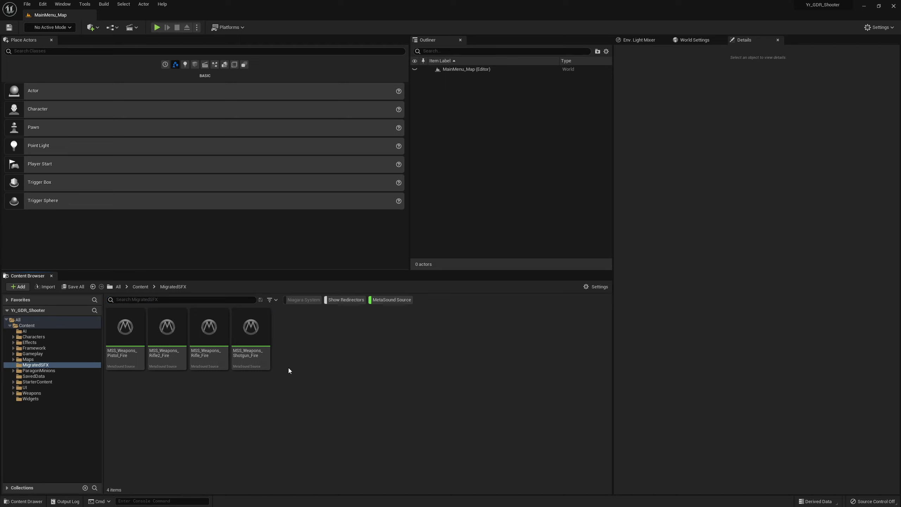
Reopen MSS_Weapons_Rifle2_Fire and inspect the Fire input in the group that tracks the number of triggers
mouse_move(172, 353)
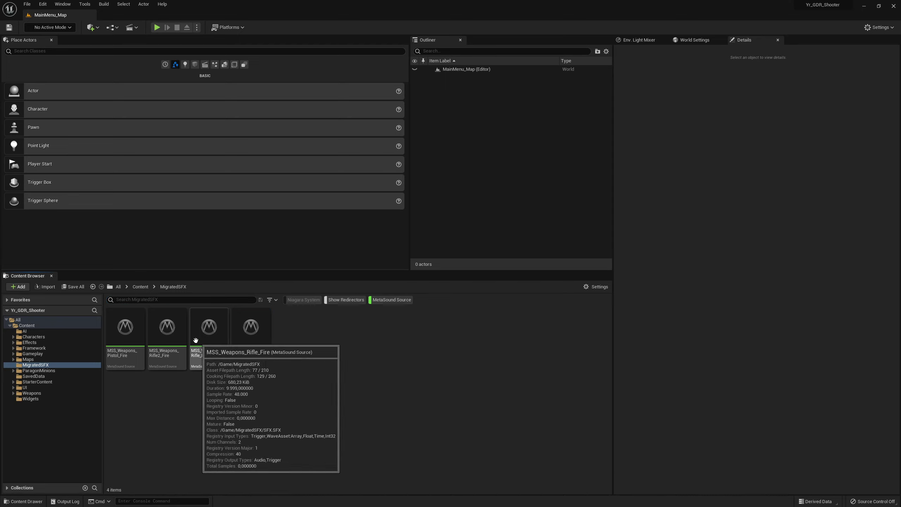
double_click(174, 339)
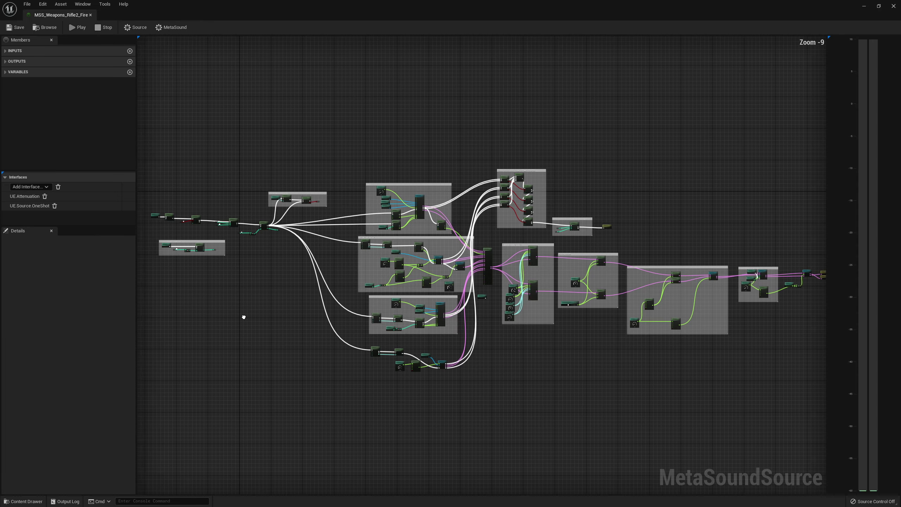
scroll(355, 249, "up", 9)
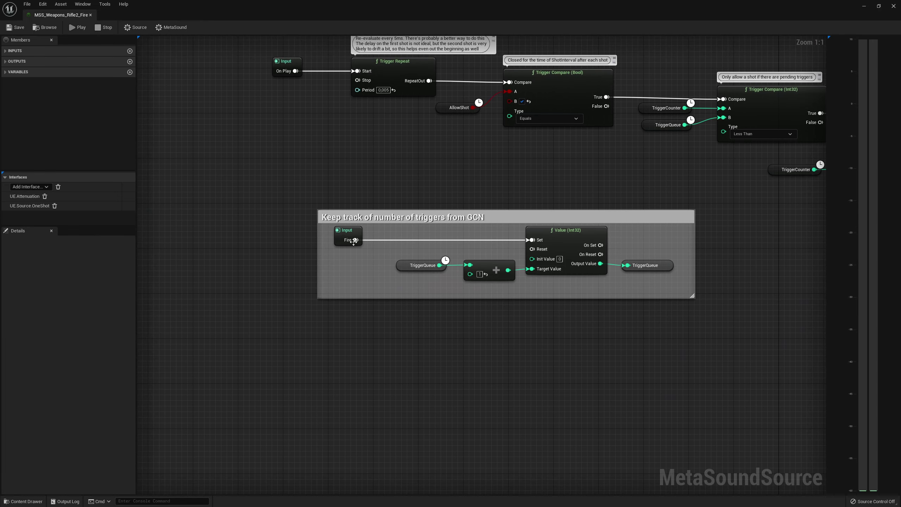
left_click(349, 232)
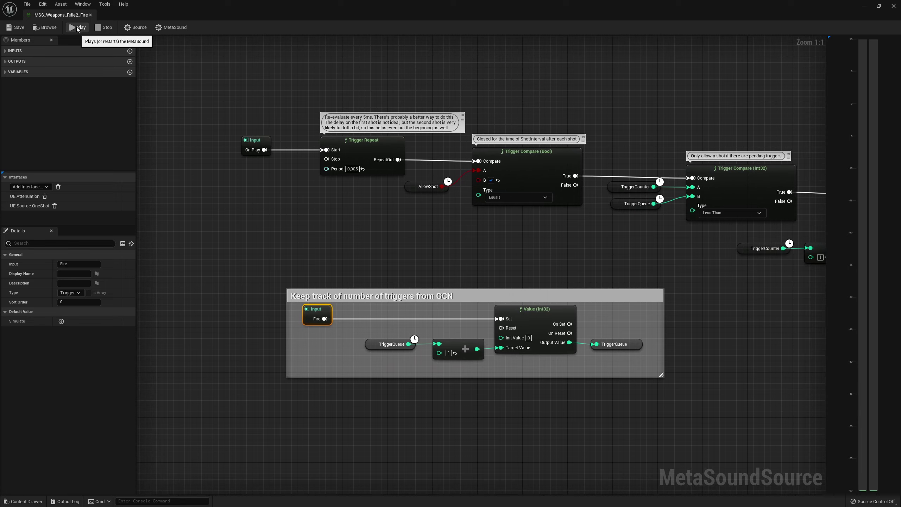
Inspect the ShotInterval input's settings in the "Close the gate based on fire rate" group
scroll(468, 250, "down", 3)
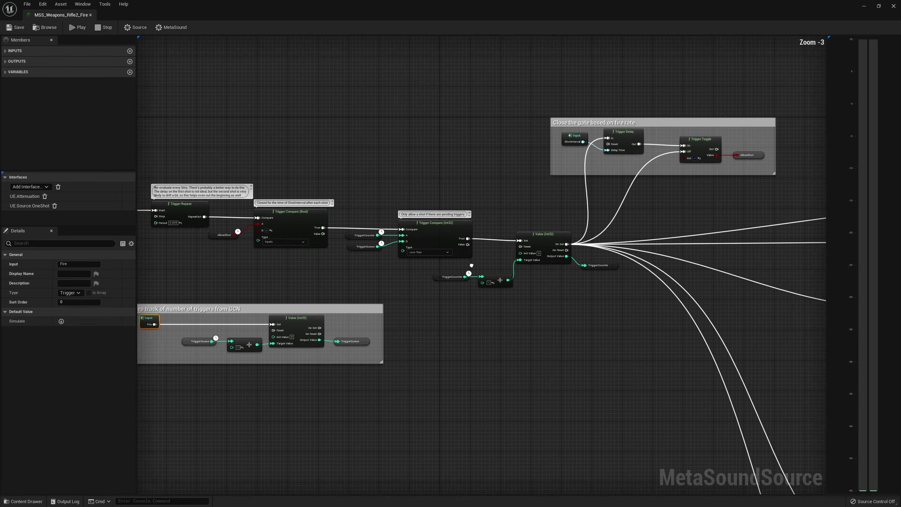
scroll(419, 162, "up", 3)
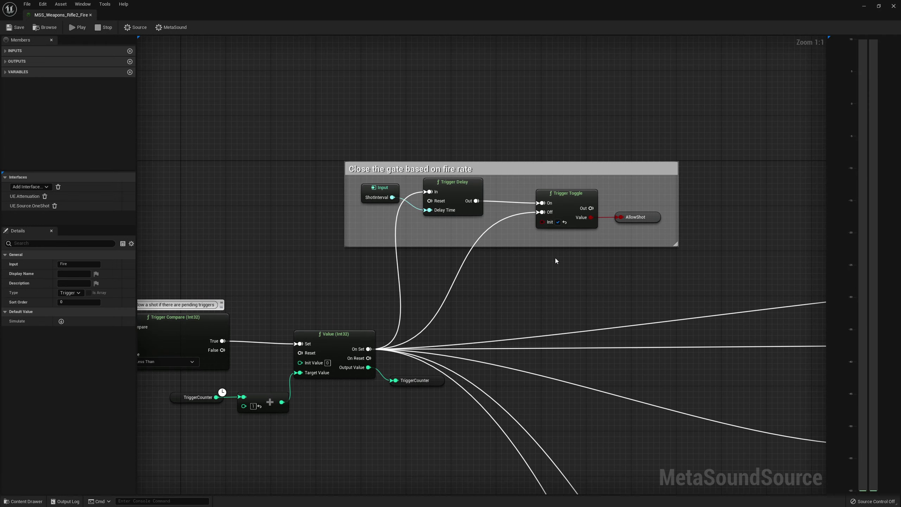
right_click_drag(556, 261, 620, 241)
left_click(470, 185)
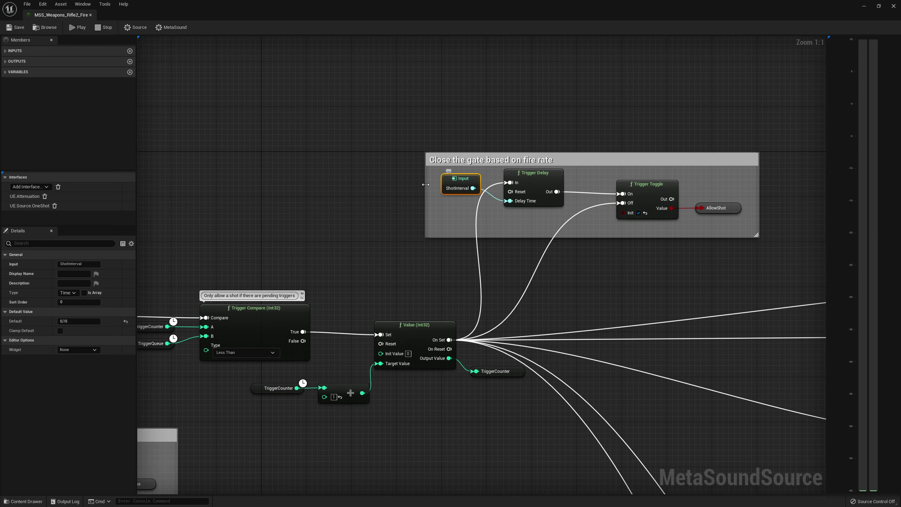
right_click_drag(425, 184, 474, 239)
Simulate the Fire input trigger while previewing the Rifle2 MetaSound, and close its editor
left_click(341, 314)
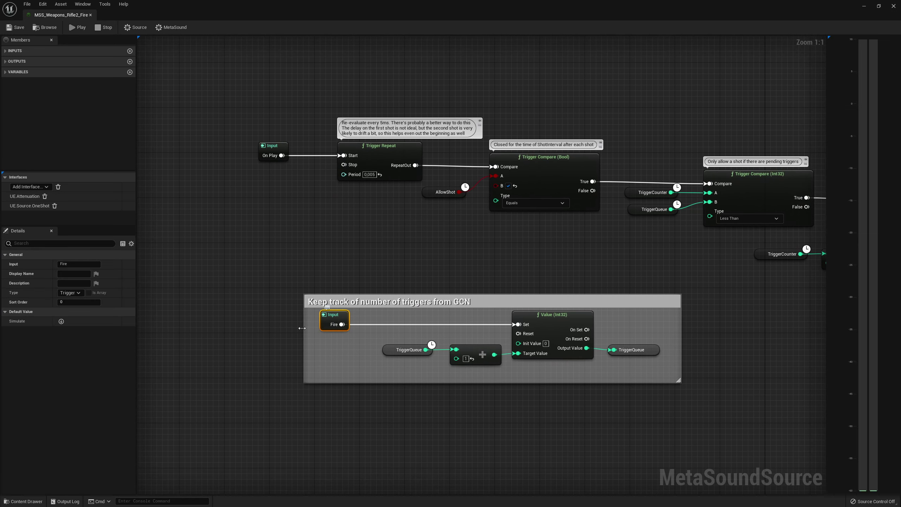
left_click(61, 321)
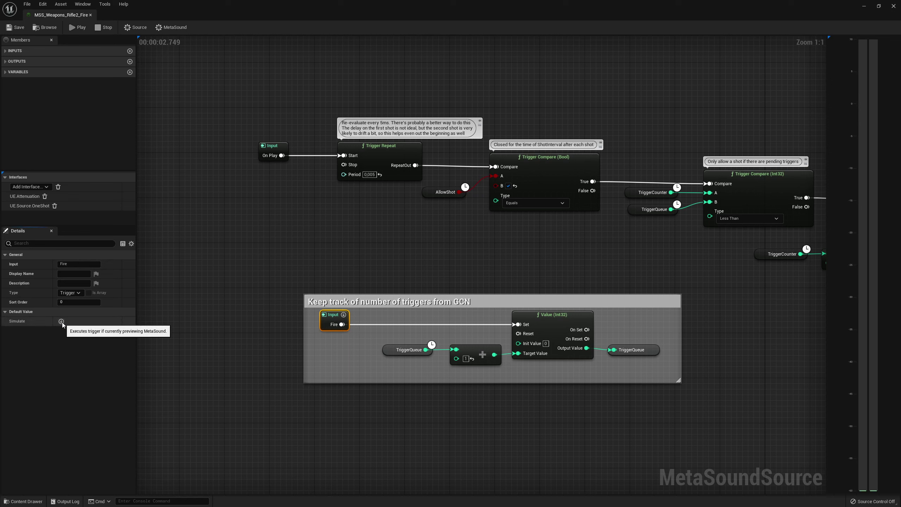
left_click(61, 322)
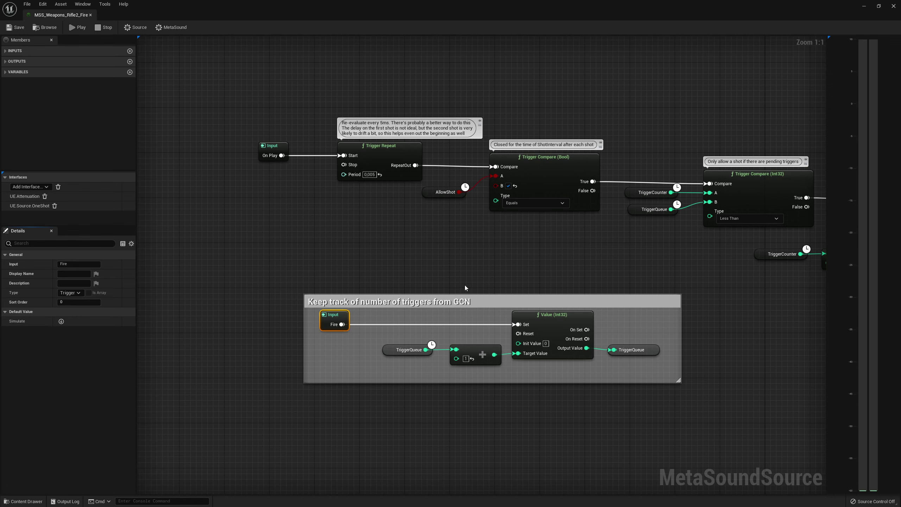
right_click_drag(464, 284, 436, 253)
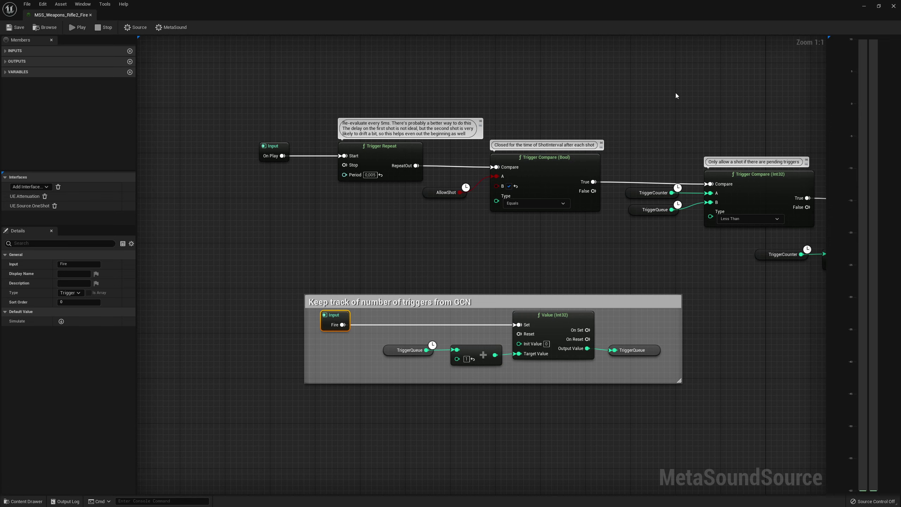
left_click(894, 6)
left_click(427, 350)
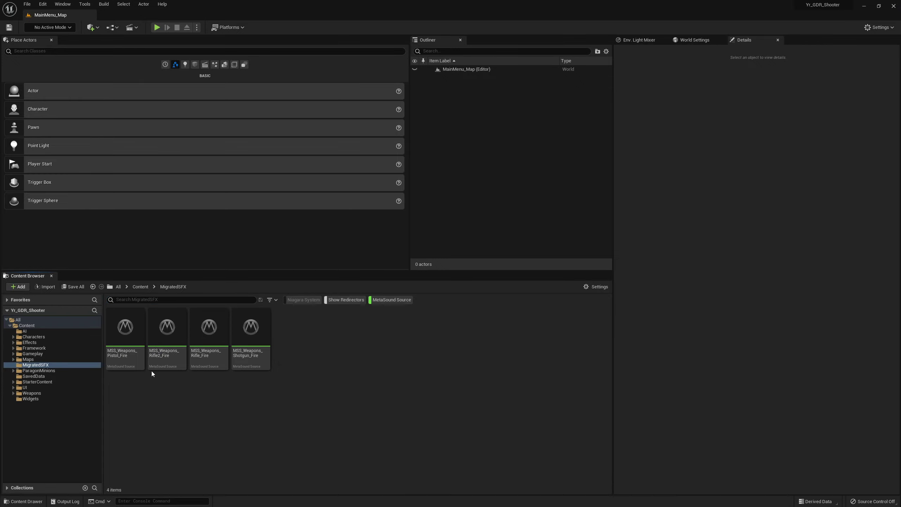
Open MSS_Weapons_Pistol_Fire and add a new input named Fire with its type set to Trigger
double_click(133, 343)
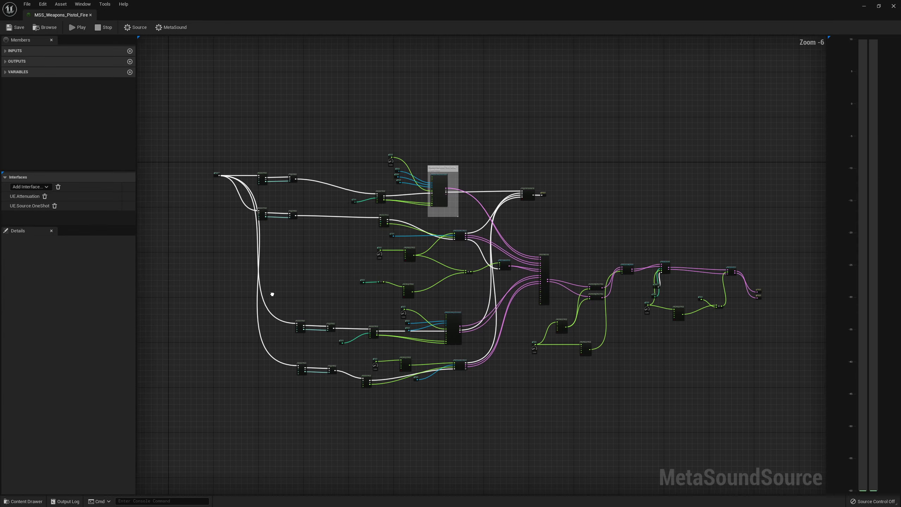
scroll(302, 199, "up", 7)
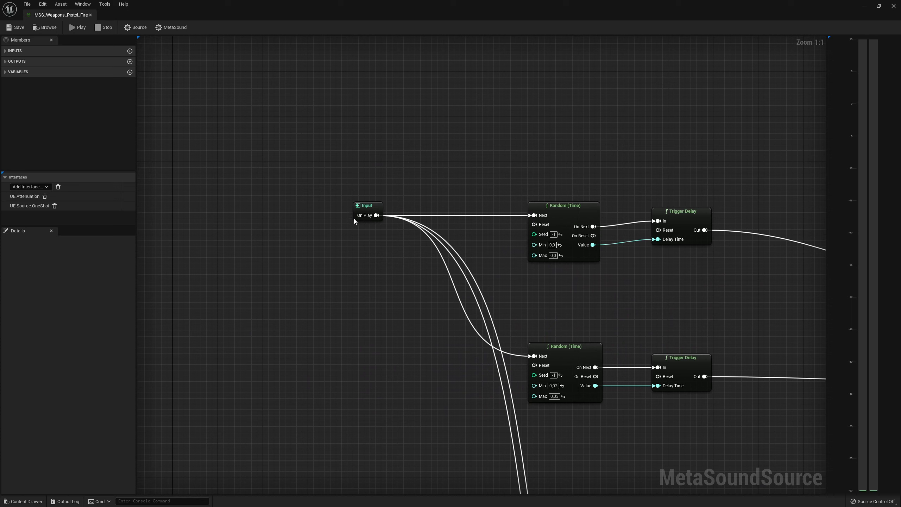
left_click(5, 52)
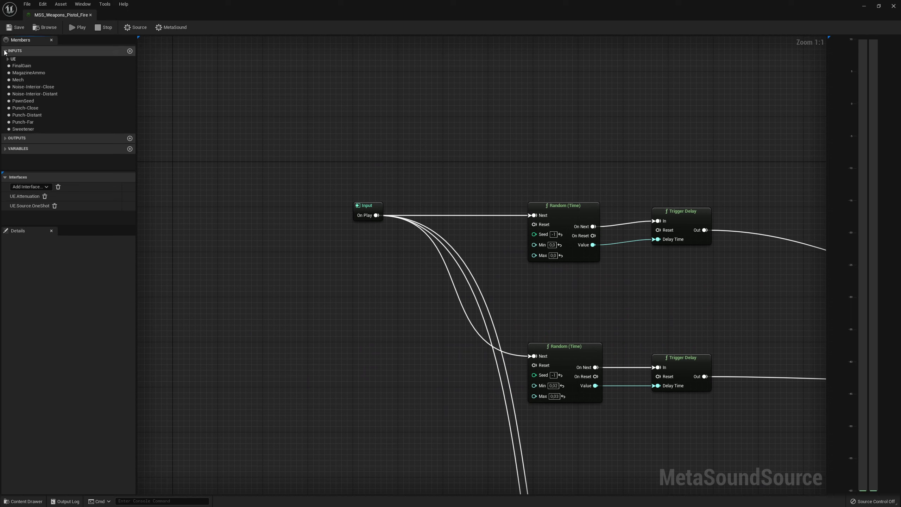
left_click(130, 51)
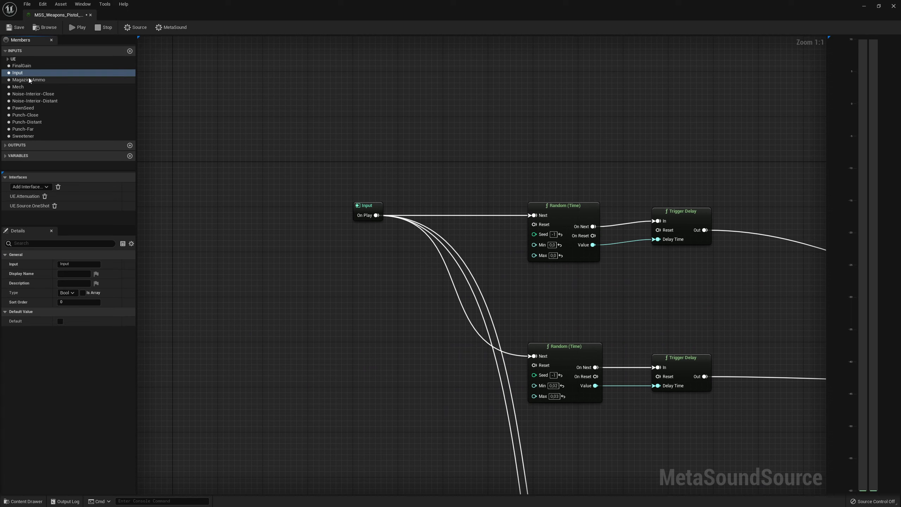
left_click(19, 74)
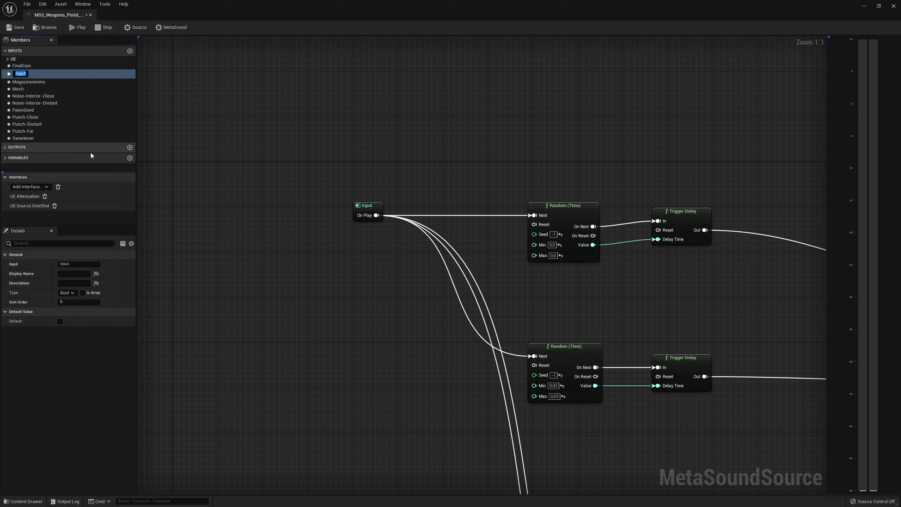
type("Fire")
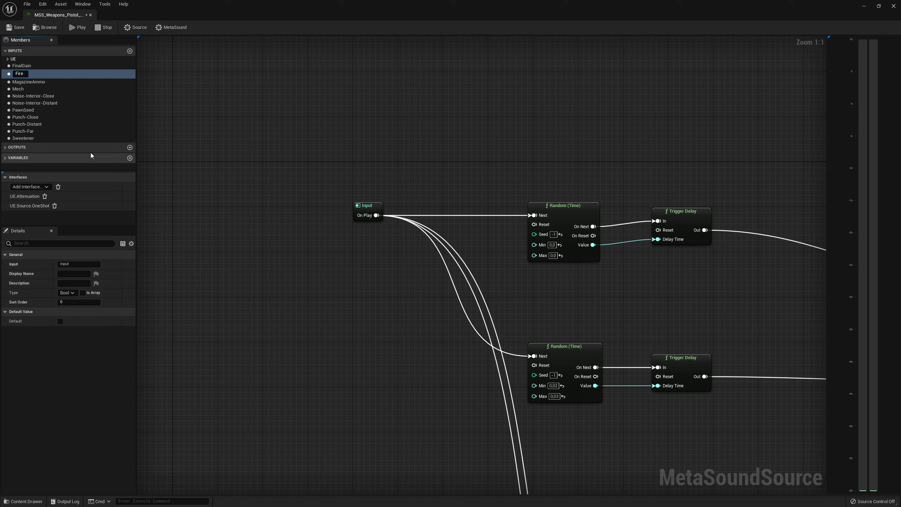
key("Return")
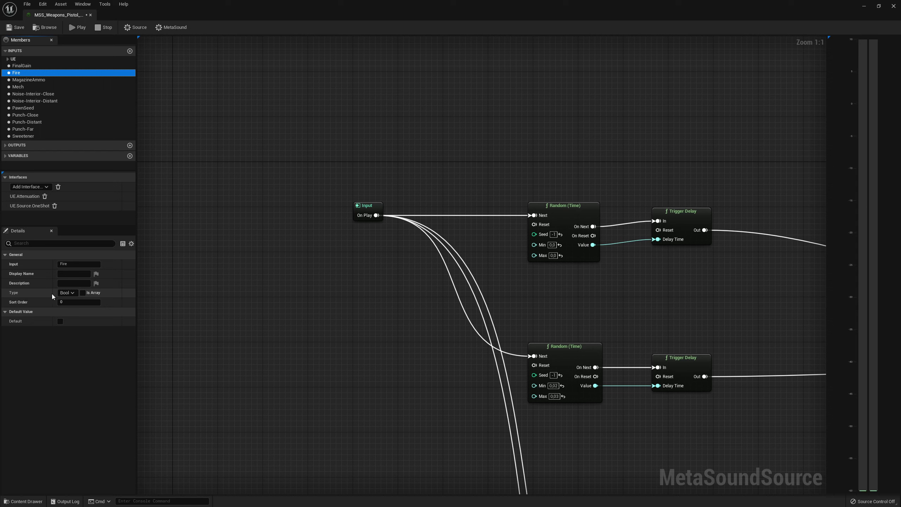
left_click(64, 294)
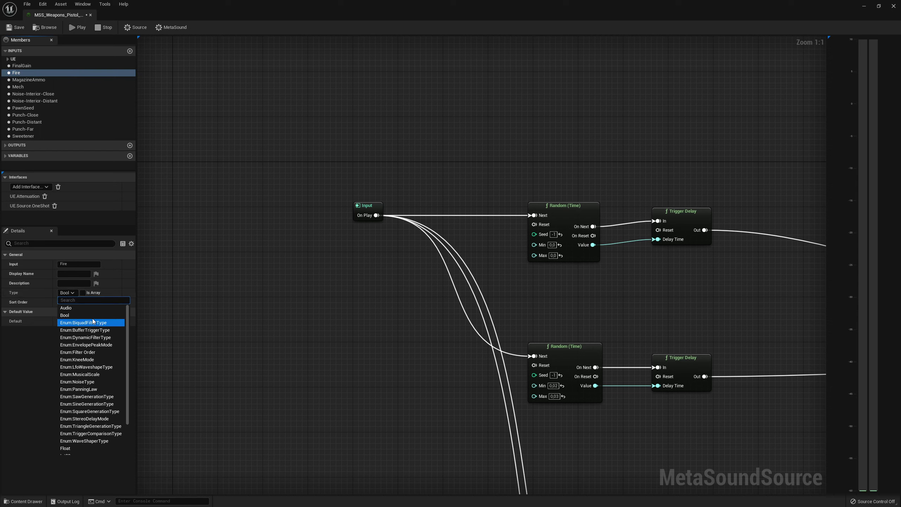
scroll(85, 386, "down", 2)
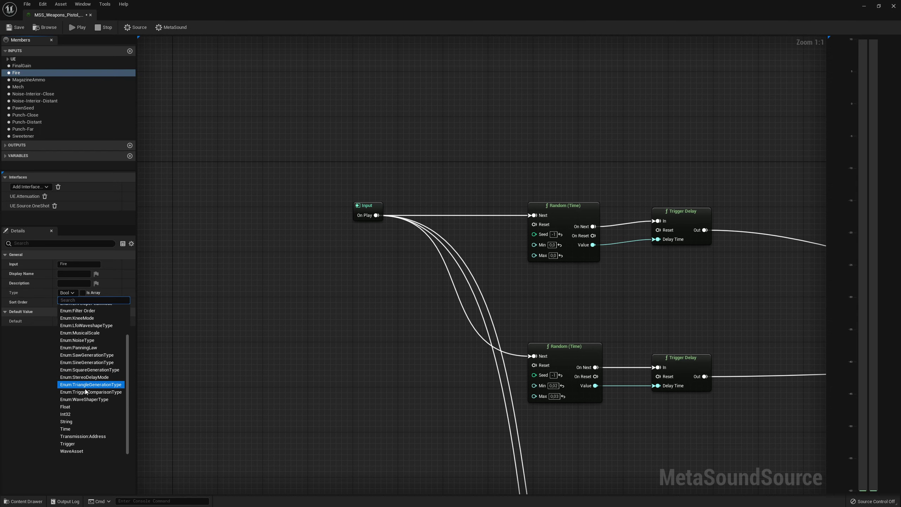
left_click(84, 444)
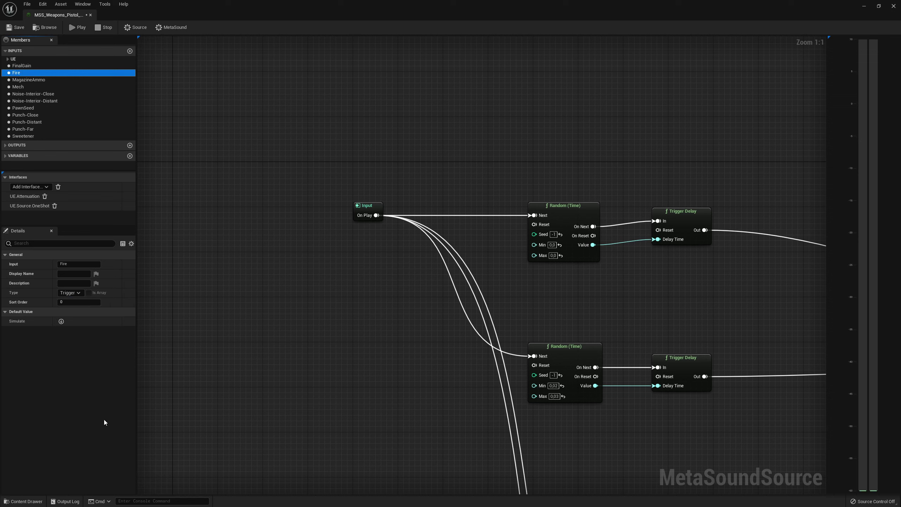
Place a Fire input node below the On Play node and transfer all of On Play's connections to it
right_click(356, 236)
type("fire")
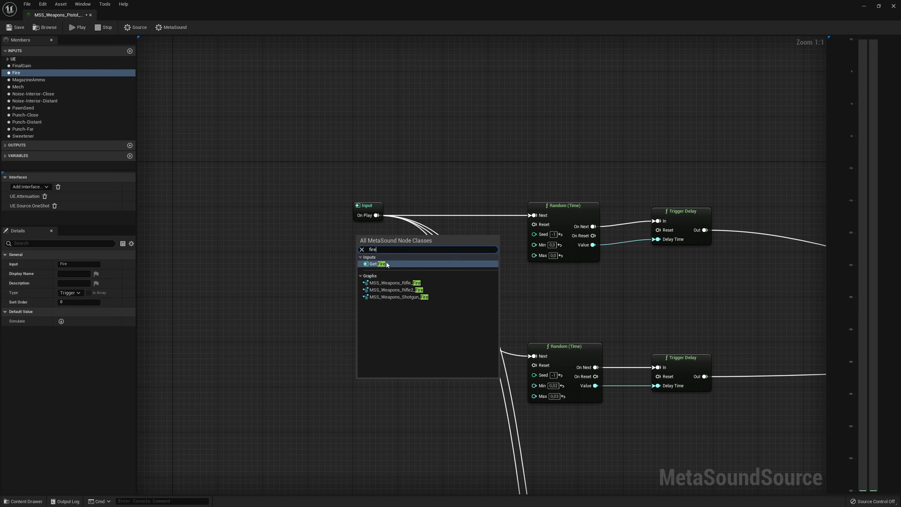
left_click(381, 264)
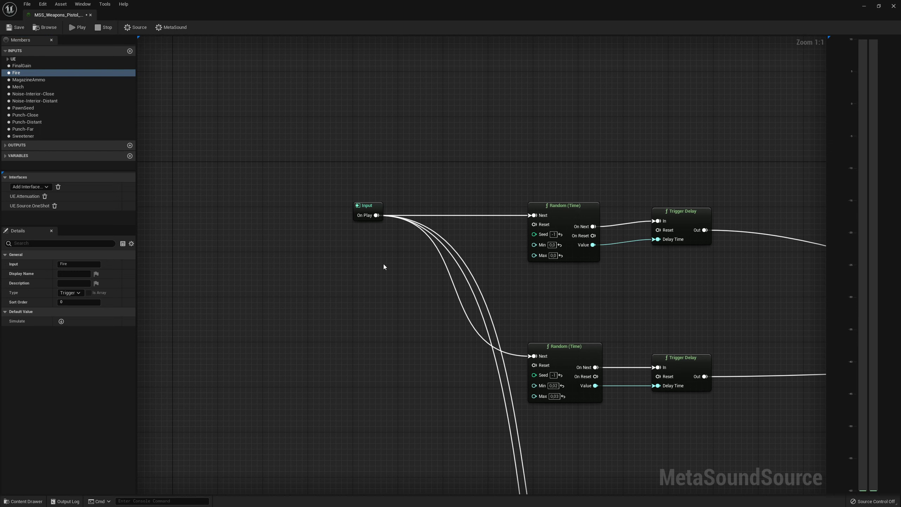
left_click_drag(379, 215, 369, 244, "ctrl")
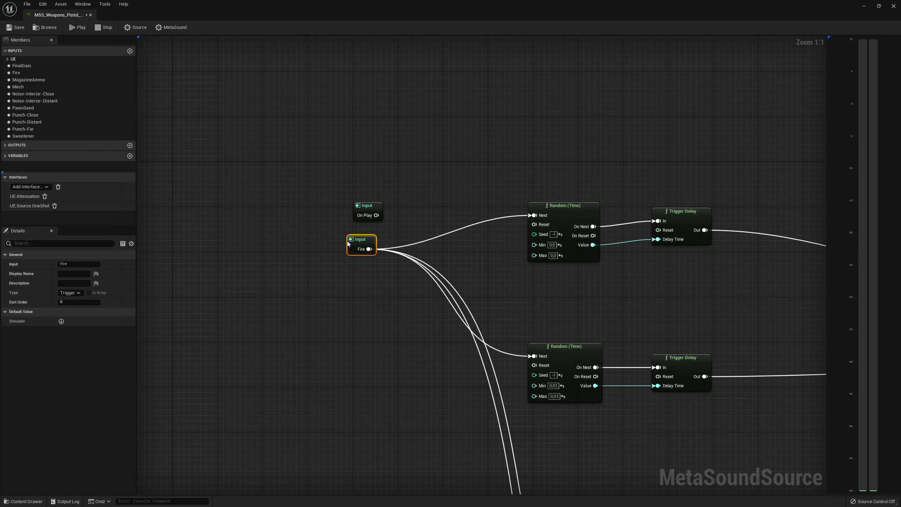
Simulate the Fire trigger to preview the pistol sound, and save and close the MetaSound
left_click(61, 322)
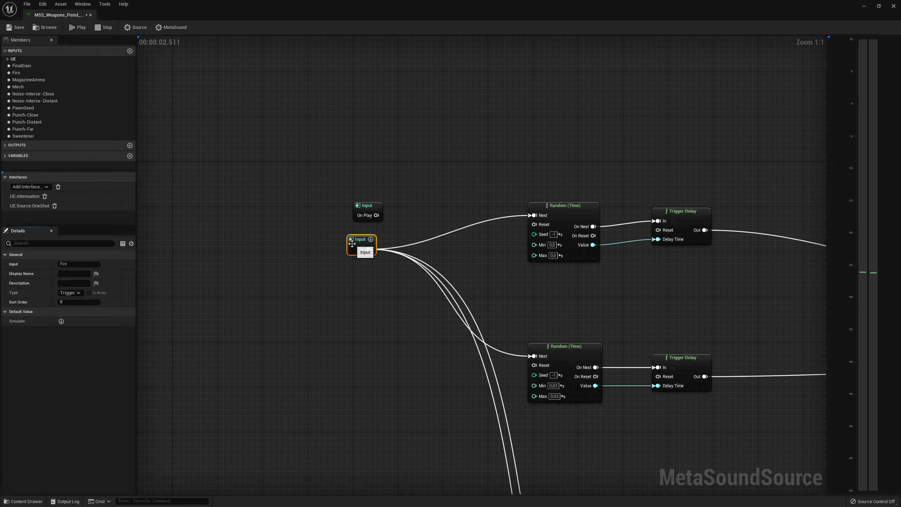
left_click(13, 29)
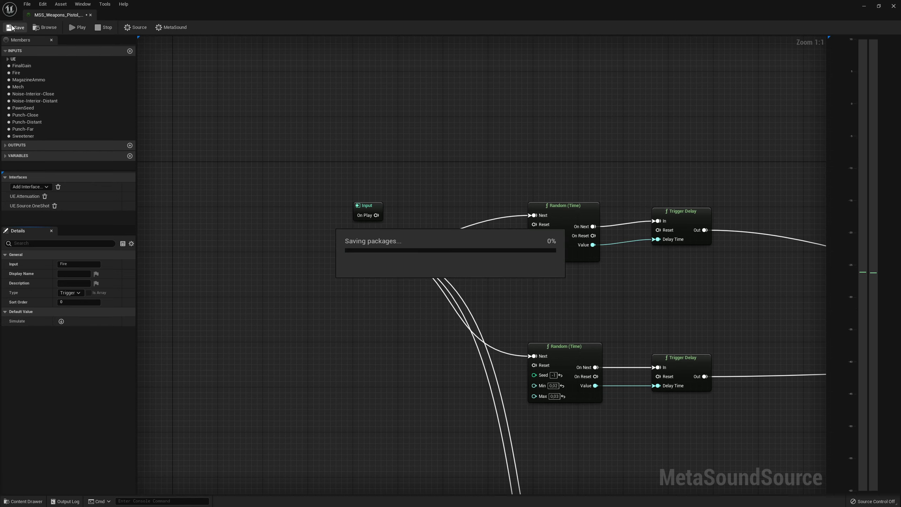
left_click(91, 15)
Open MSS_Weapons_Shotgun_Fire and add a new input named Fire with its type set to Trigger
double_click(264, 351)
scroll(289, 186, "up", 9)
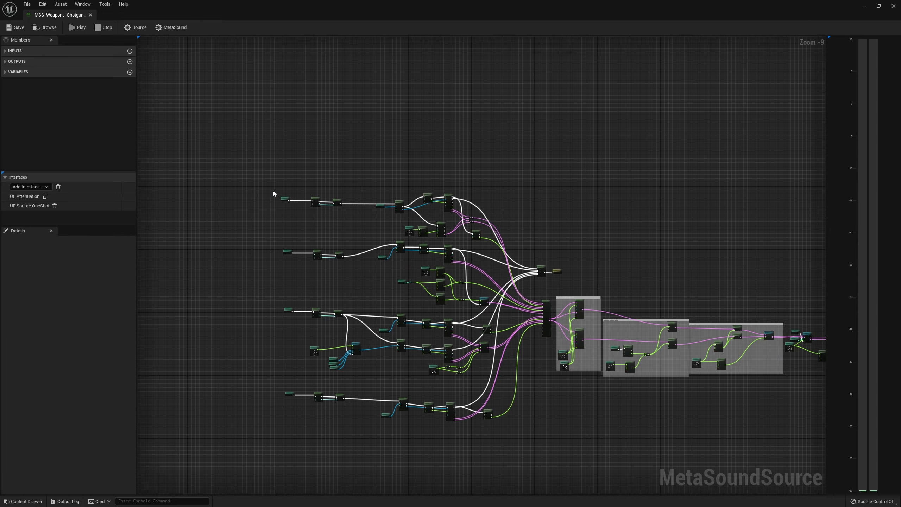
right_click_drag(378, 95, 362, 196)
left_click(6, 51)
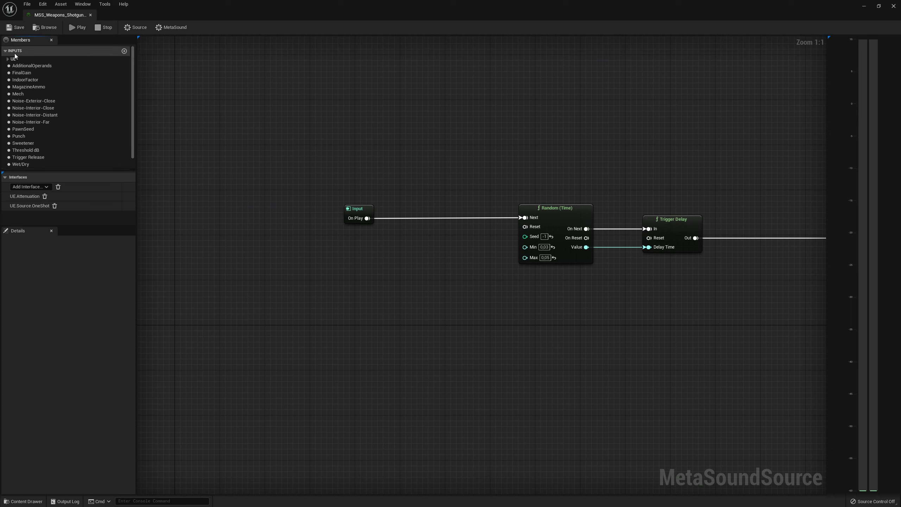
left_click(125, 51)
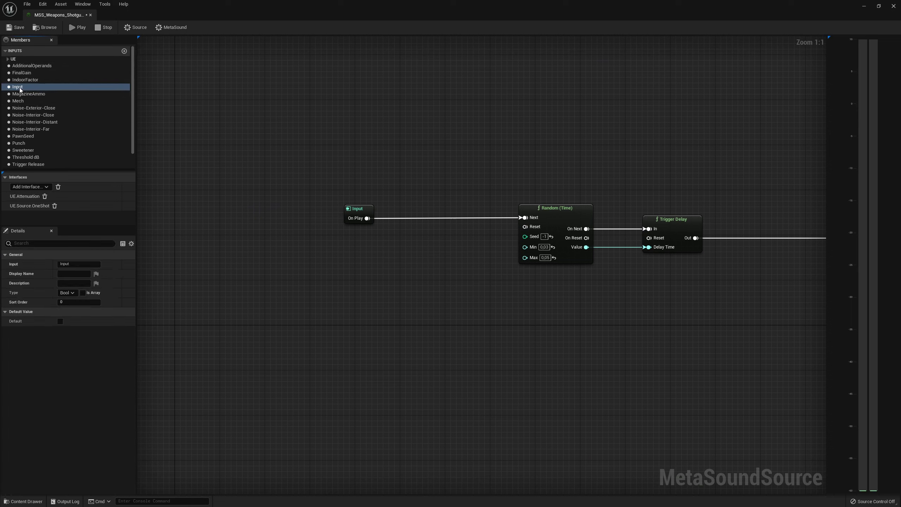
type("Fire")
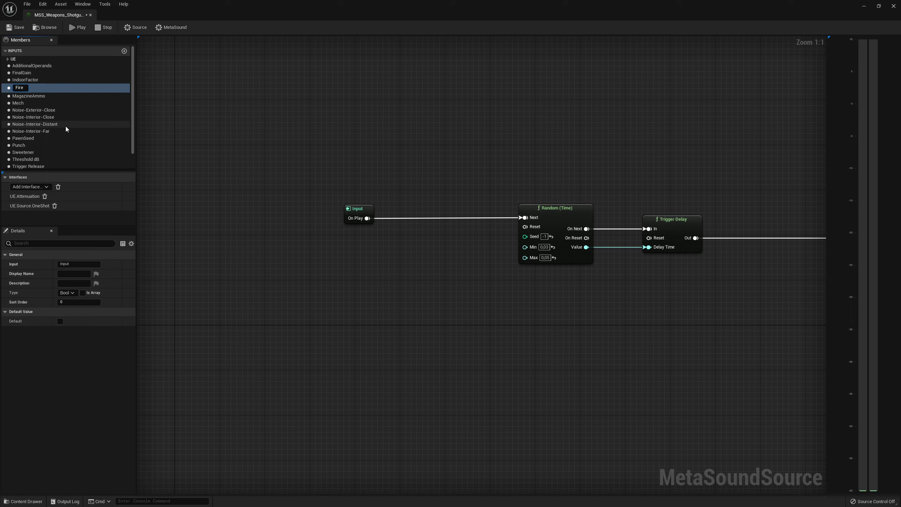
key("Return")
left_click(67, 293)
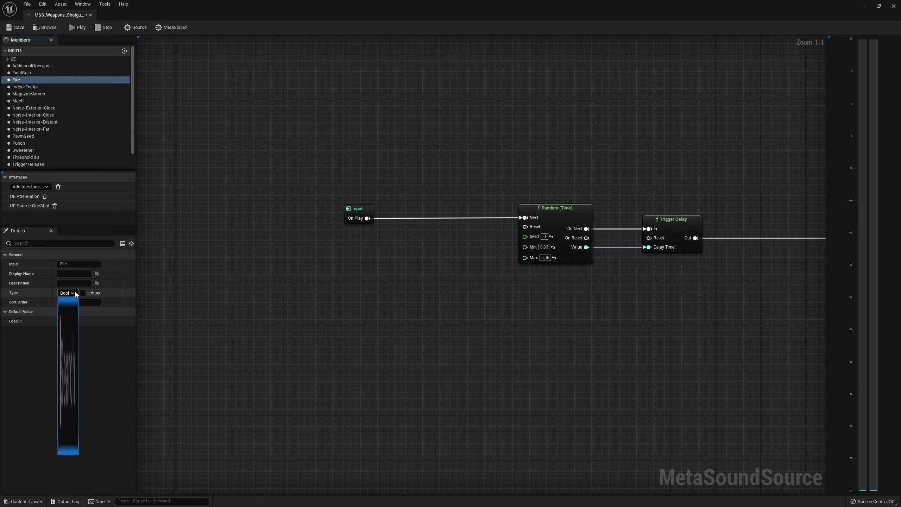
left_click(90, 444)
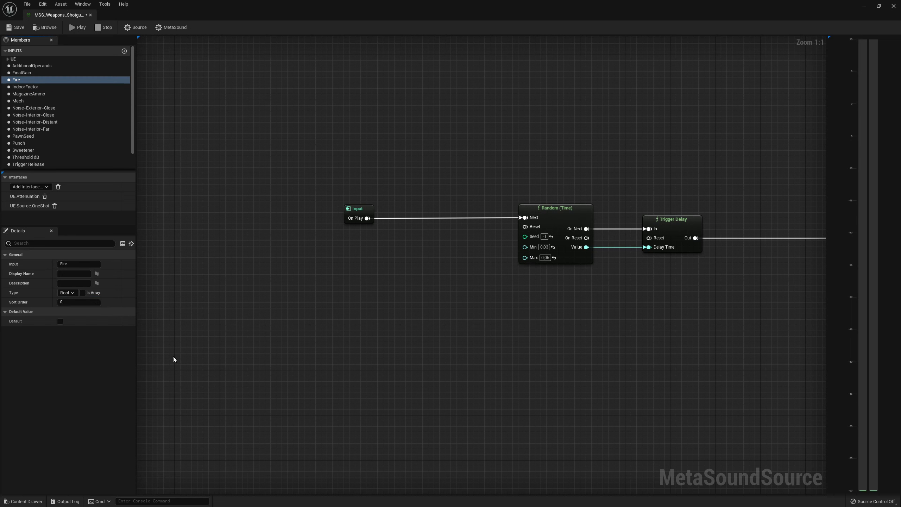
Place a Fire input node in the shotgun graph's first branch and transfer the On Play connection to it
right_click(351, 244)
type("fire")
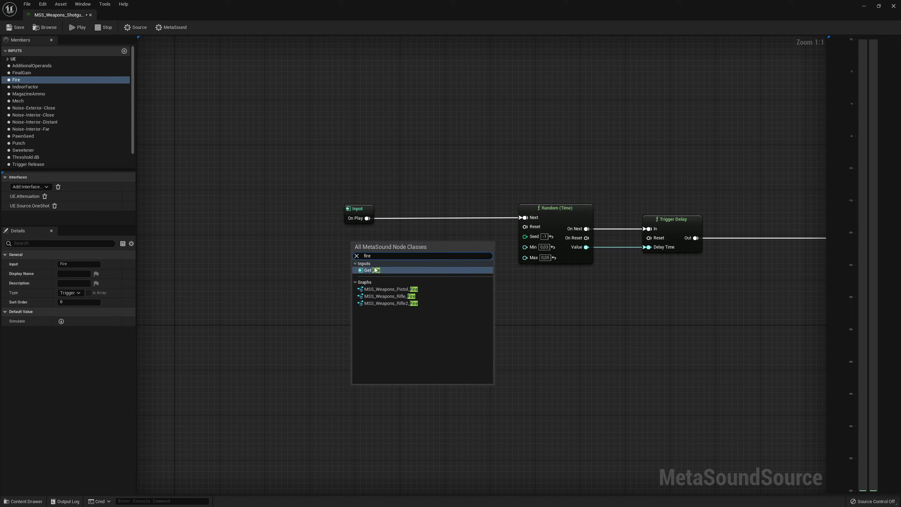
left_click(375, 271)
left_click_drag(367, 218, 375, 259, "ctrl")
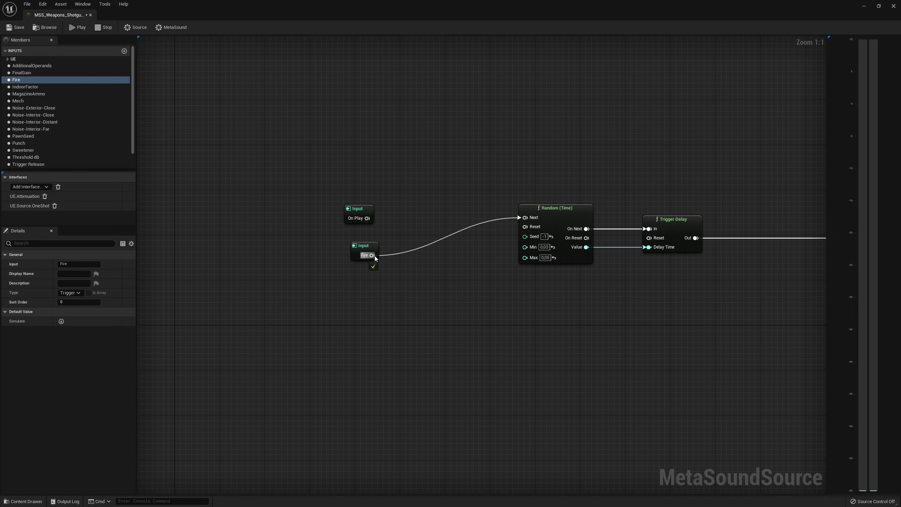
Copy the Fire input node into the second and third branches, replacing each On Play connection to Random (Time)
left_click(374, 251)
right_click_drag(374, 349, 384, 201)
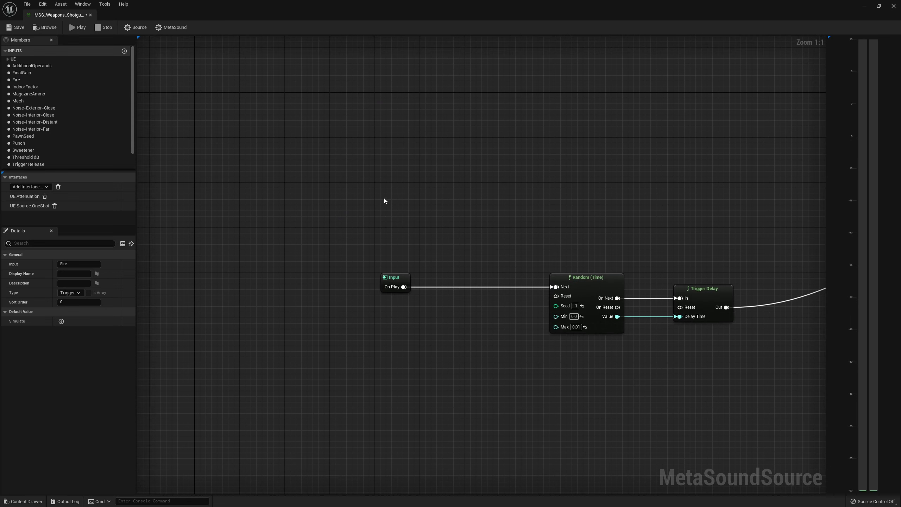
key("ctrl+v")
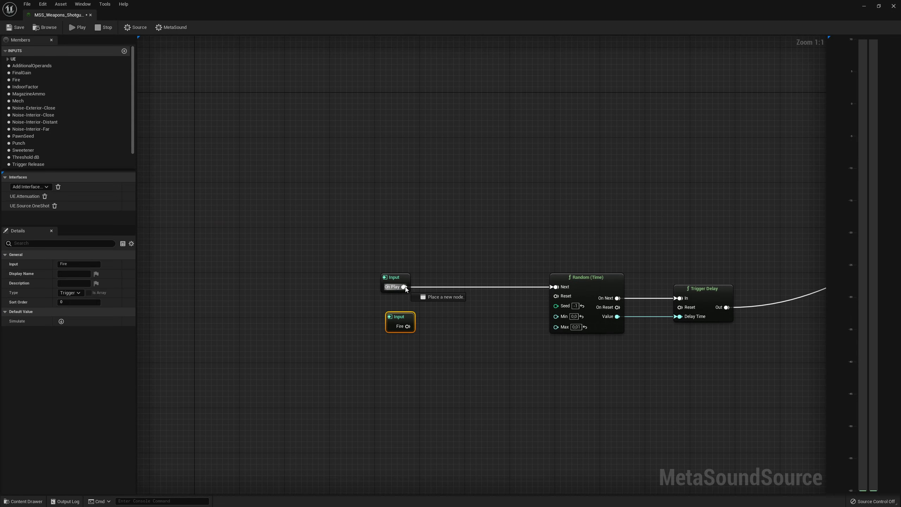
left_click_drag(405, 291, 410, 329, "ctrl")
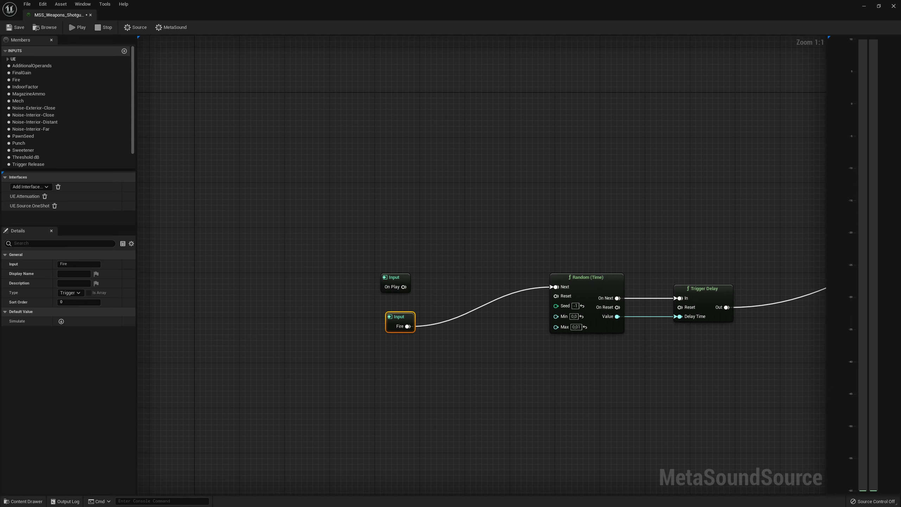
right_click_drag(423, 473, 397, 352)
left_click(413, 325)
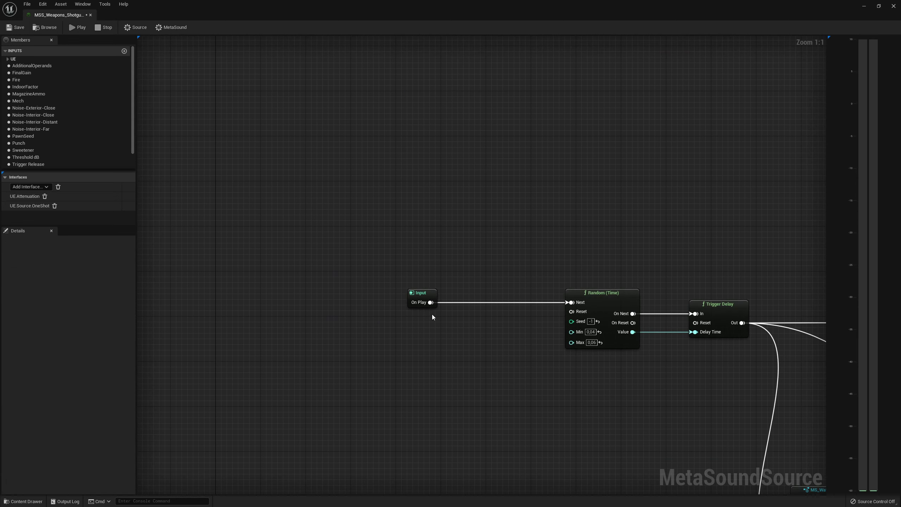
key("ctrl+v")
left_click_drag(430, 303, 435, 336, "ctrl")
Paste a Fire input node into the last branch, below the Noise-Interior inputs, and transfer the On Play connection to it
right_click_drag(408, 397, 448, 231)
right_click_drag(394, 371, 394, 306)
left_click(396, 304)
key("ctrl+v")
left_click_drag(415, 277, 413, 317, "ctrl")
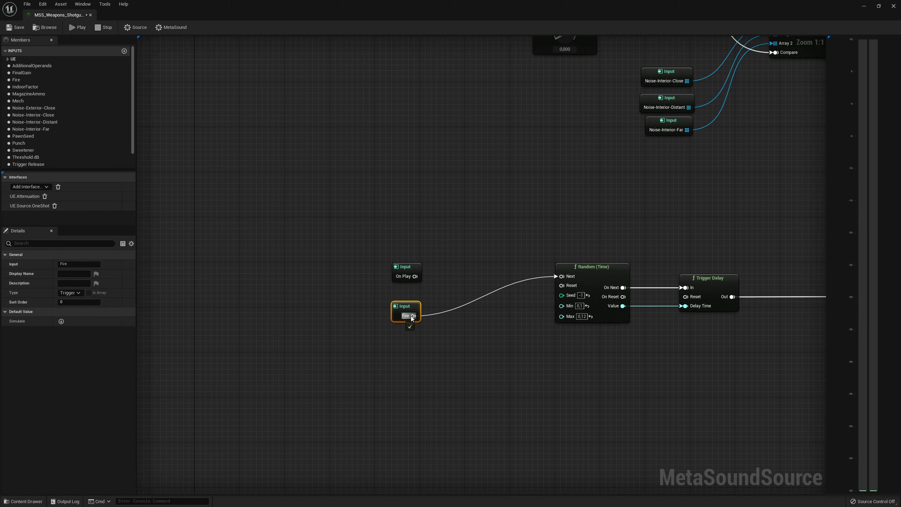
Simulate the Fire trigger to preview the shotgun sound, and save and close the MetaSound
left_click(395, 372)
left_click(410, 305)
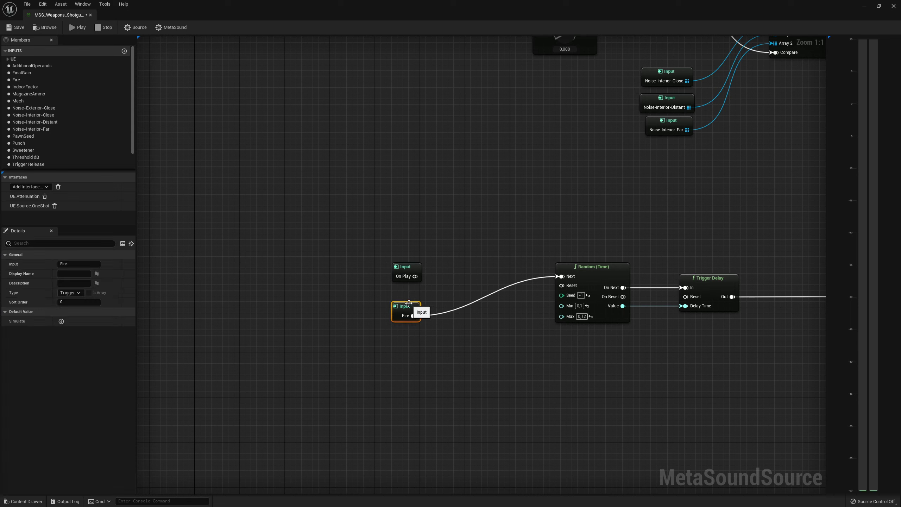
left_click(61, 321)
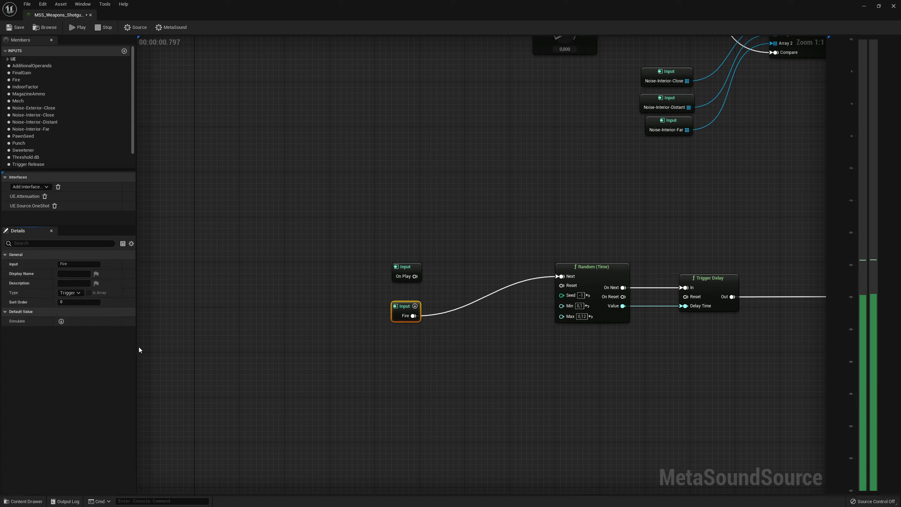
left_click(16, 28)
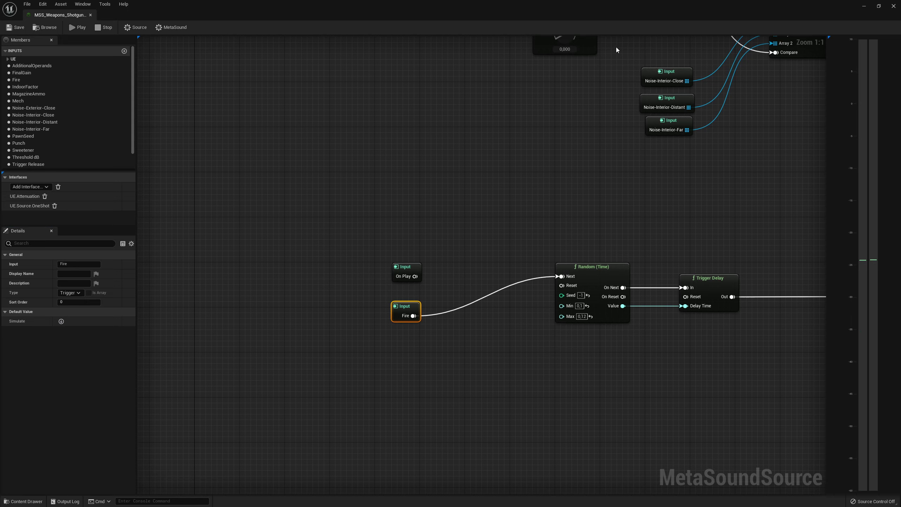
left_click(893, 7)
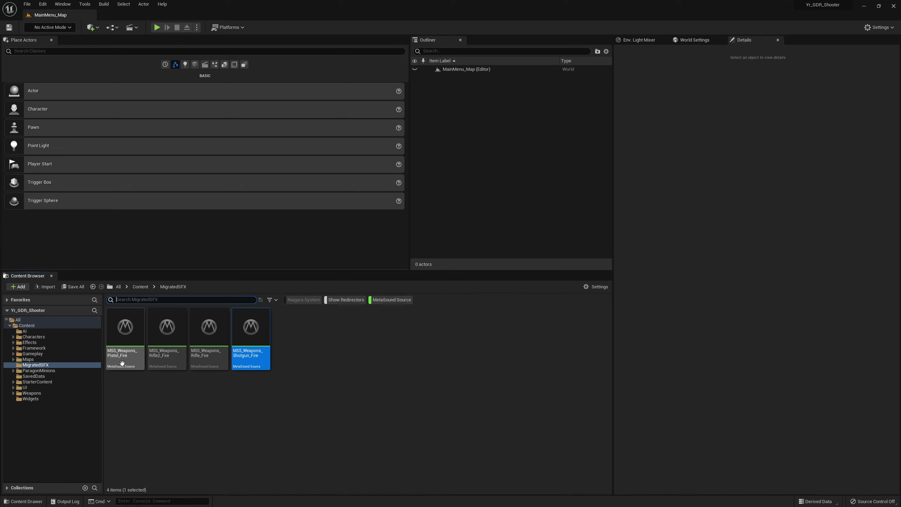
Open BP_Hero_Base from the Characters folder, find references to the Fire Sound variable, and go to its Set node in SetWeaponCosmetics
left_click(55, 338)
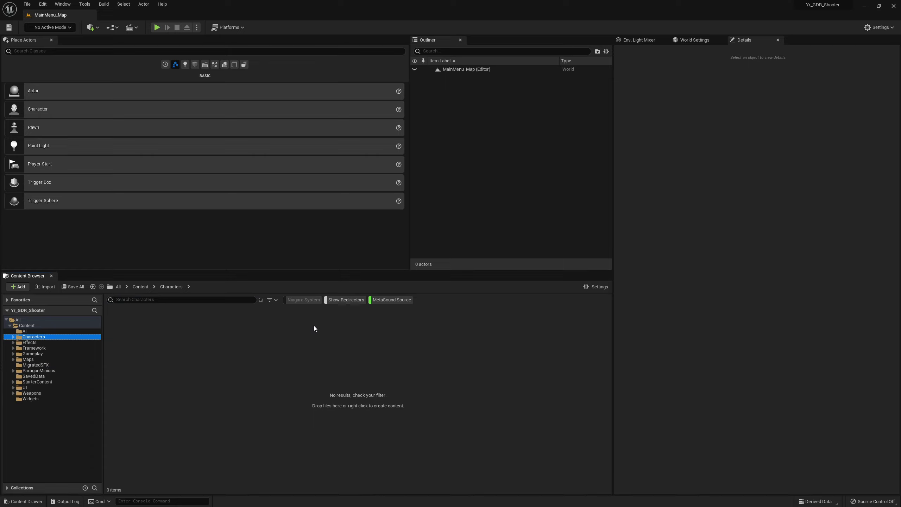
left_click(390, 299)
double_click(215, 334)
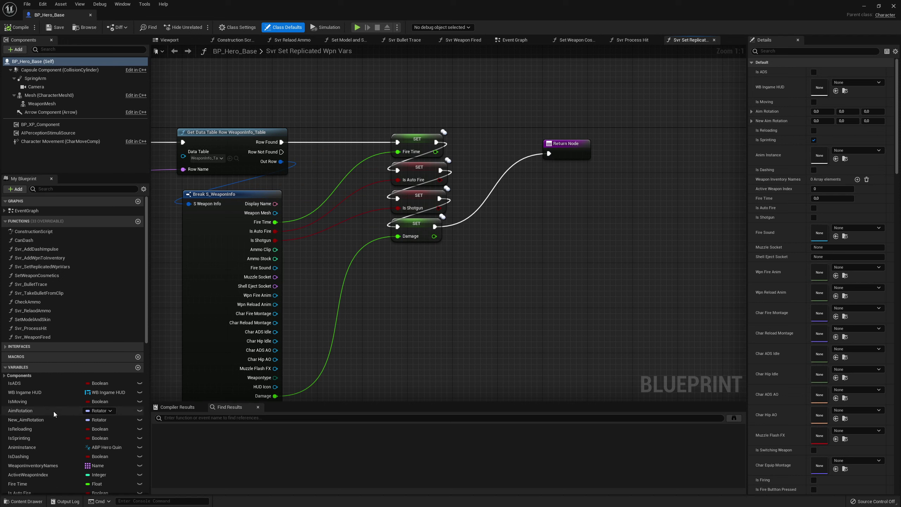
scroll(57, 404, "down", 5)
left_click(28, 410)
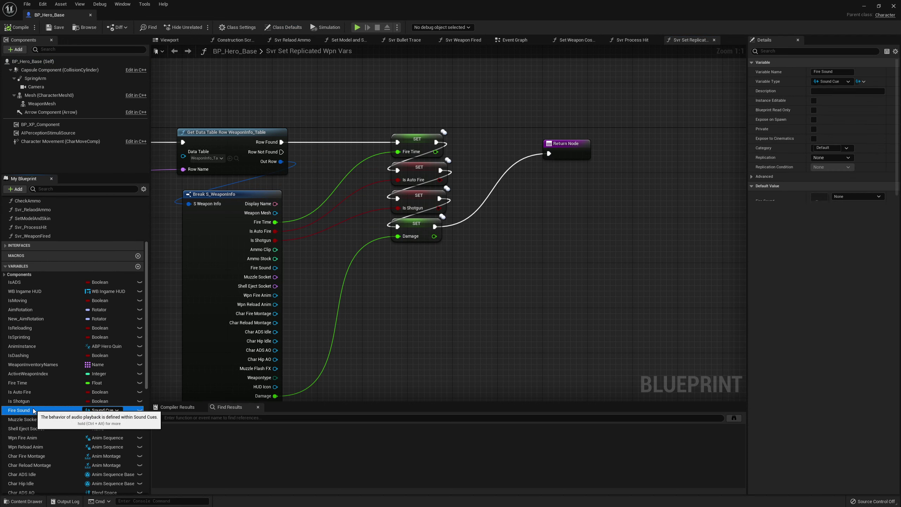
right_click(29, 412)
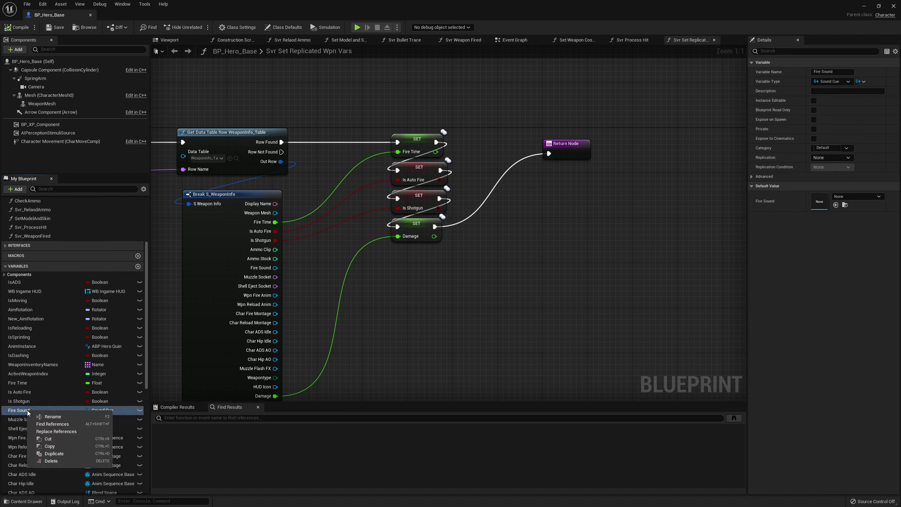
left_click(59, 424)
double_click(193, 437)
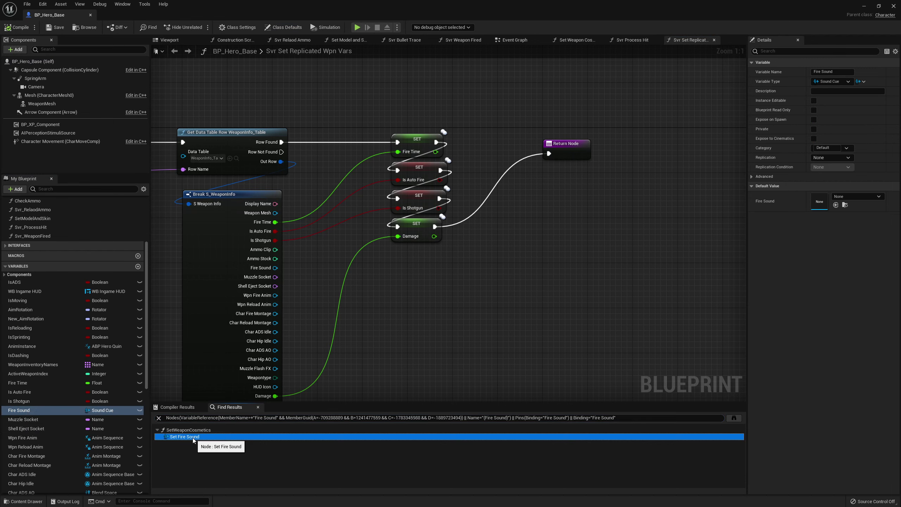
Delete the Set Fire Sound node from the Set Weapon Cosmetics graph, then save and close the hero blueprint
right_click_drag(376, 251, 359, 149)
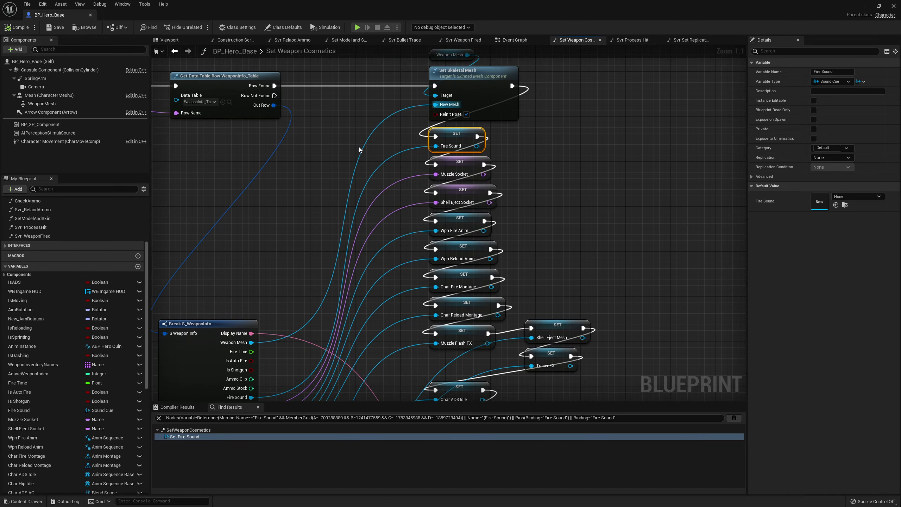
key("Delete")
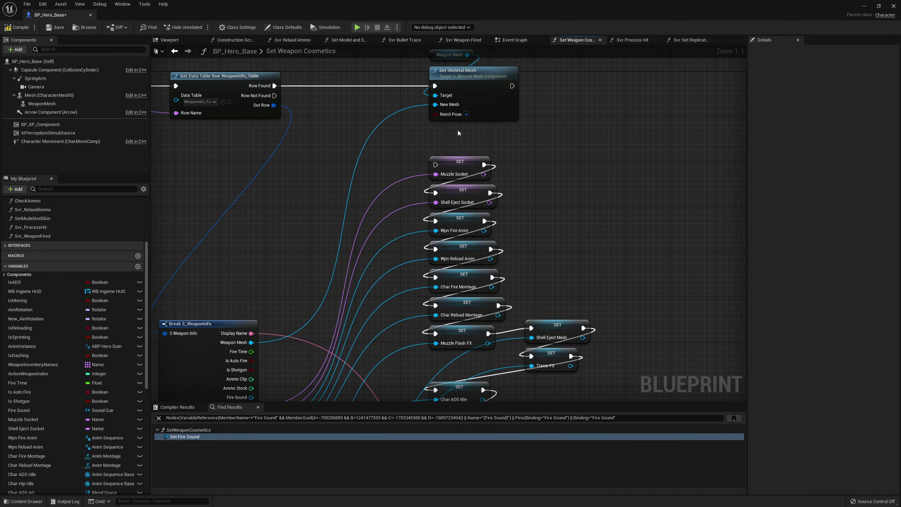
left_click(55, 29)
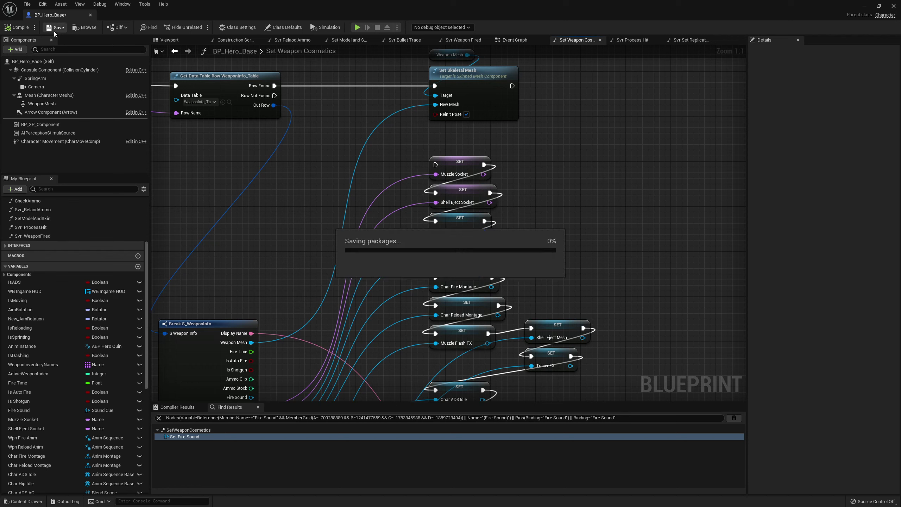
left_click(893, 6)
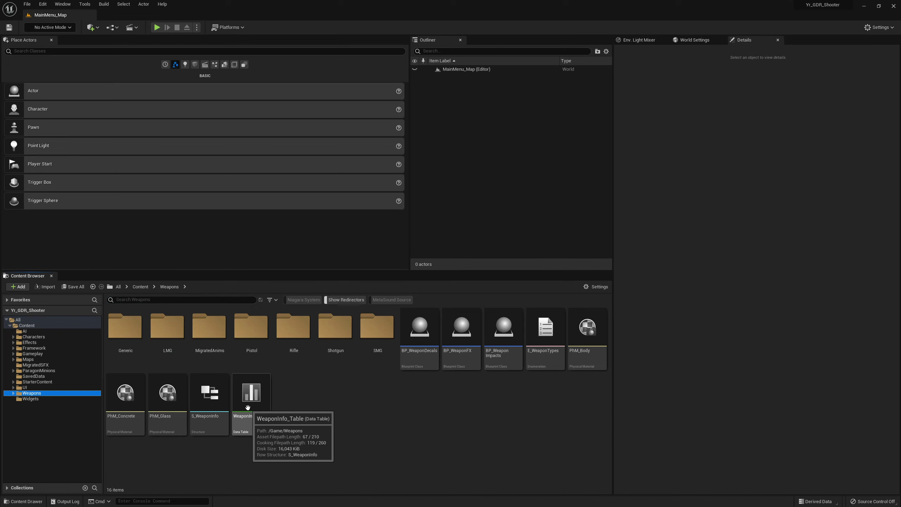
Open the S_WeaponInfo structure in the Weapons folder
left_click(214, 396)
double_click(213, 395)
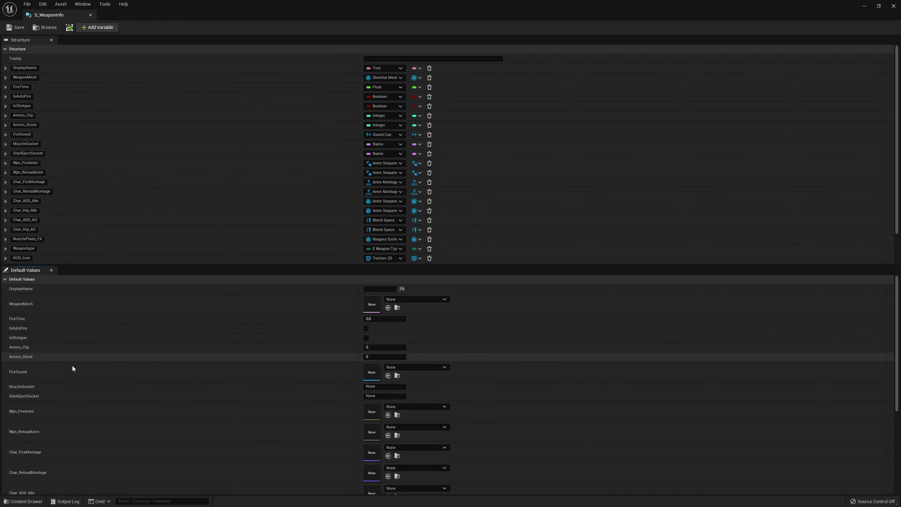
left_click(399, 368)
type("met")
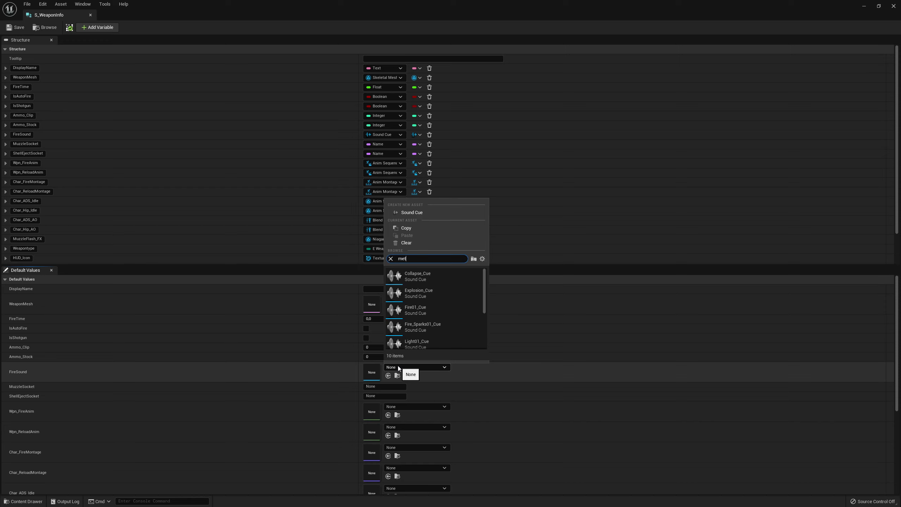
type("asound")
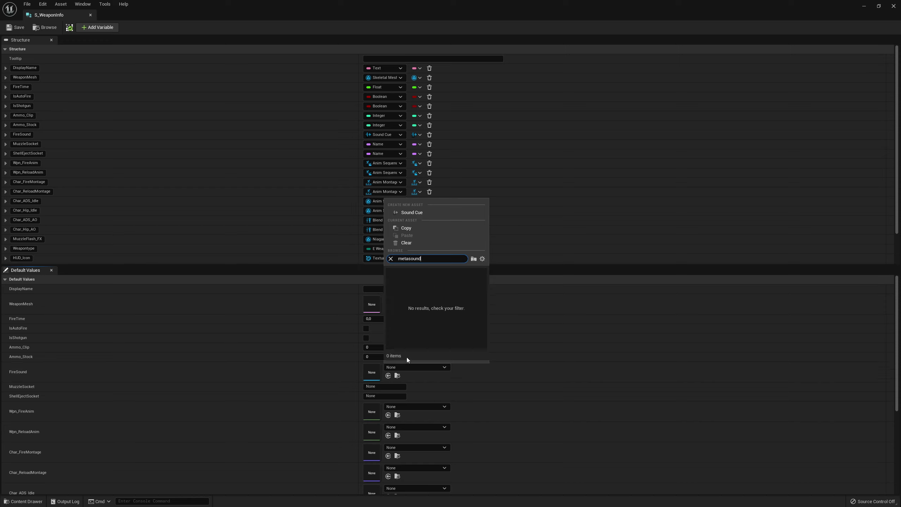
left_click(393, 366)
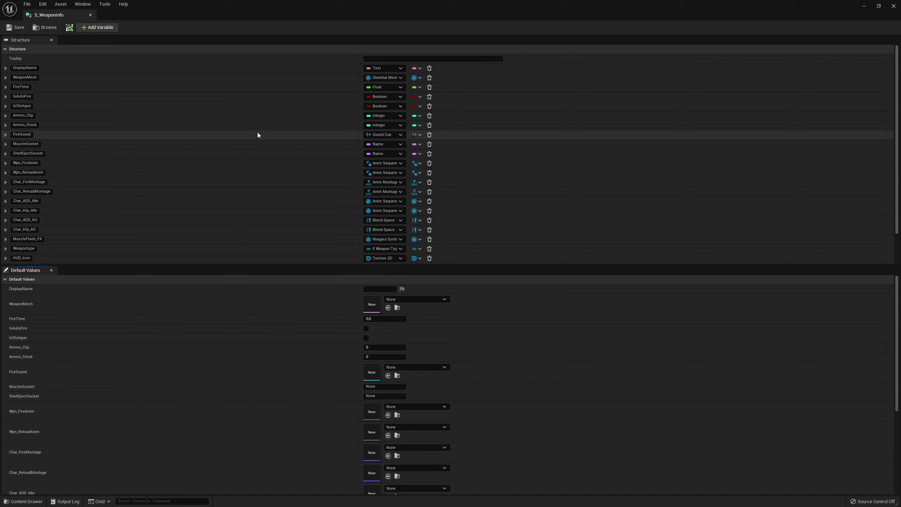
Change the FireSound variable's type in S_WeaponInfo to Meta Sound Source, and save and close the structure
left_click(401, 134)
type("m")
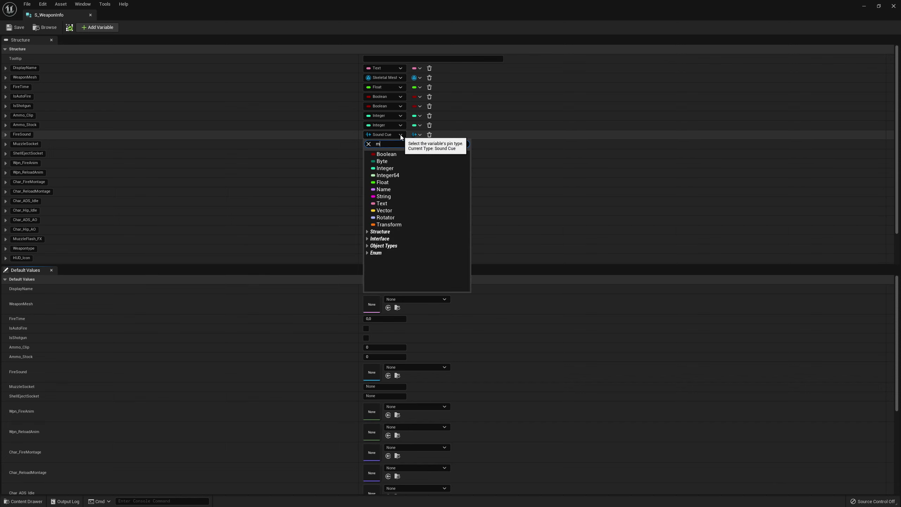
type("etasound")
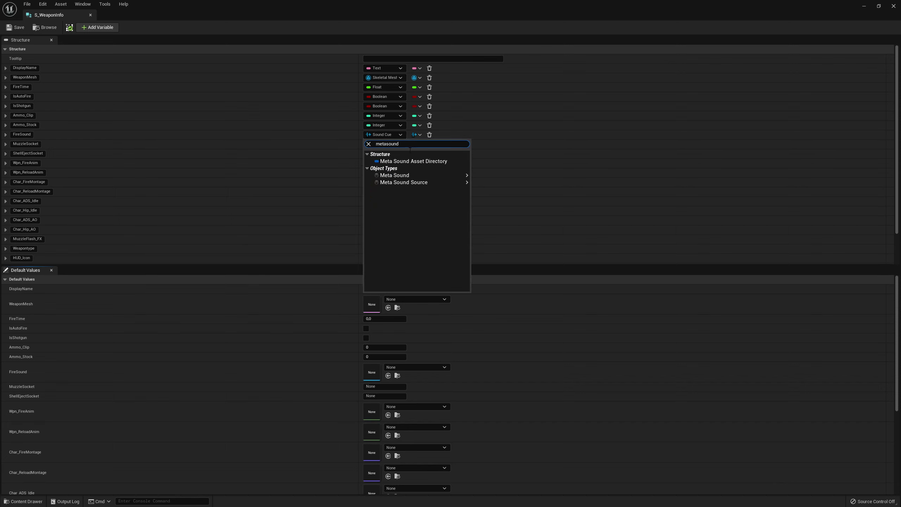
mouse_move(426, 183)
left_click(497, 175)
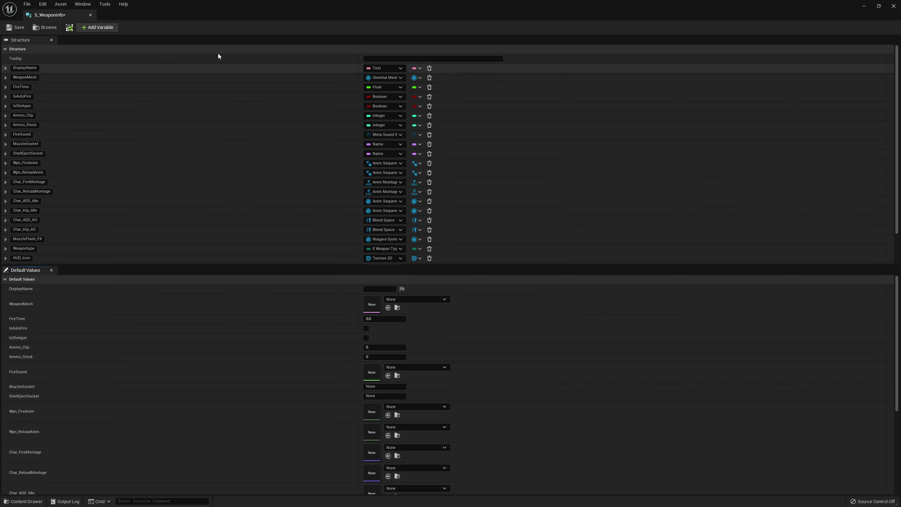
left_click(18, 28)
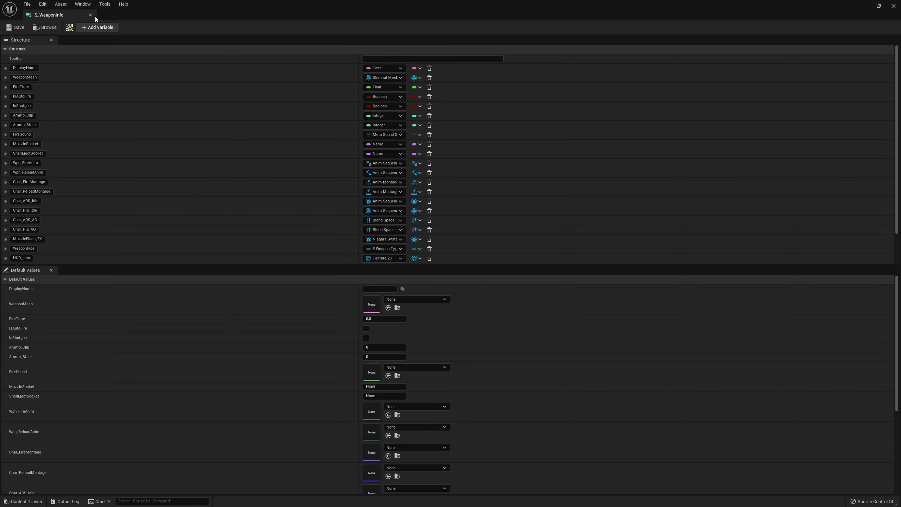
left_click(91, 14)
Open WeaponInfo_Table in a window beside the Content Browser, and filter the MigratedSFX folder to MetaSound Source assets
double_click(251, 392)
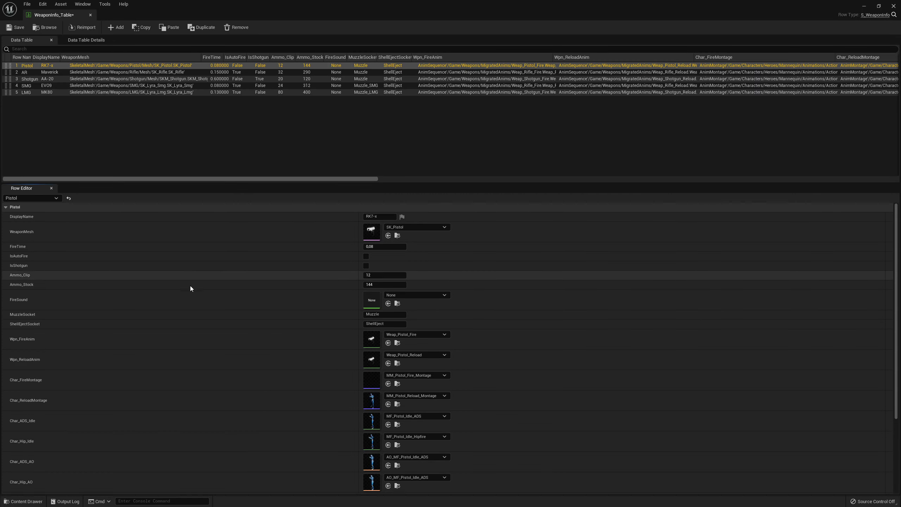
left_click_drag(327, 8, 473, 154)
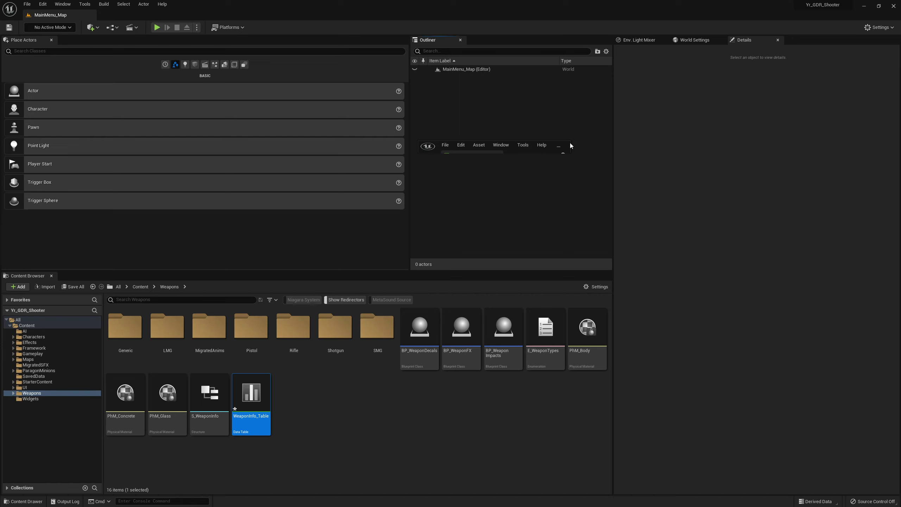
left_click_drag(556, 142, 555, 141)
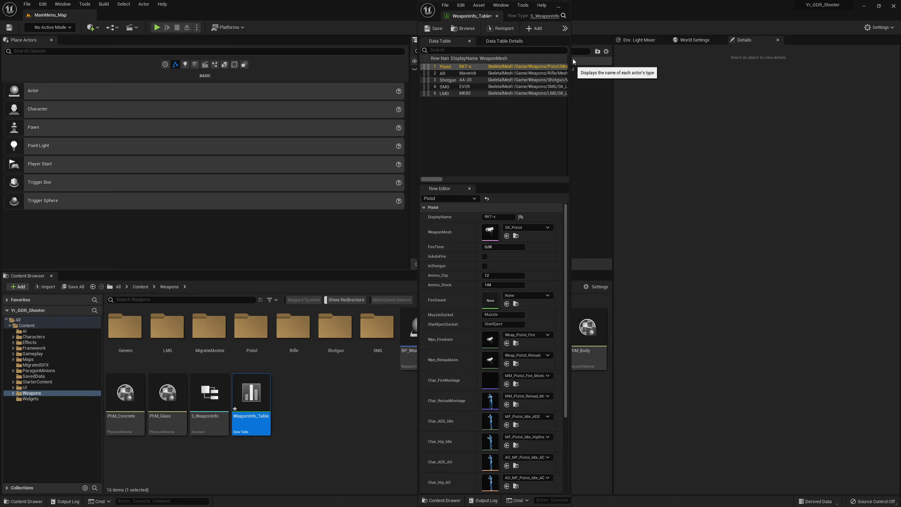
left_click_drag(571, 59, 891, 57)
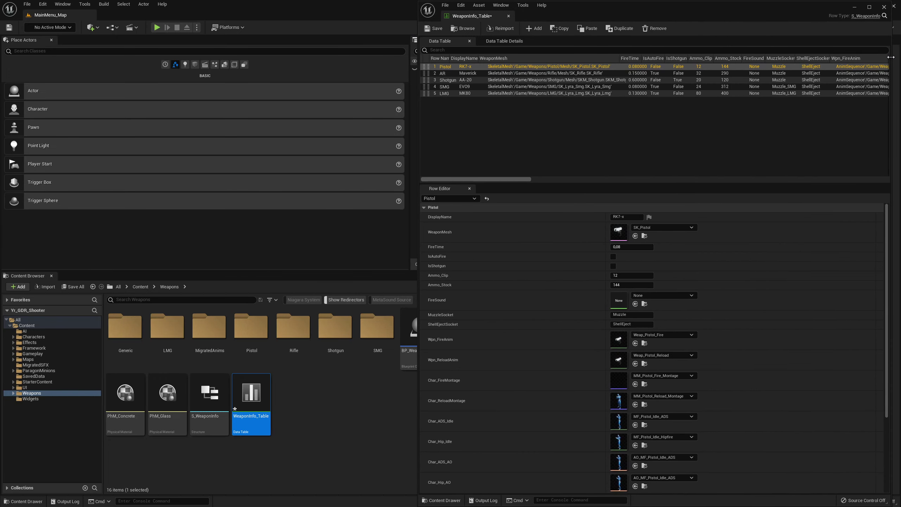
left_click(57, 365)
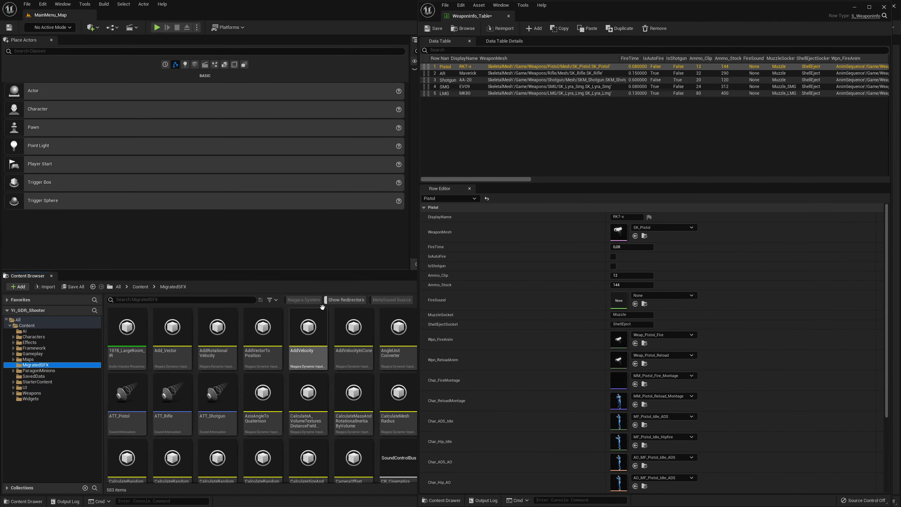
left_click(392, 299)
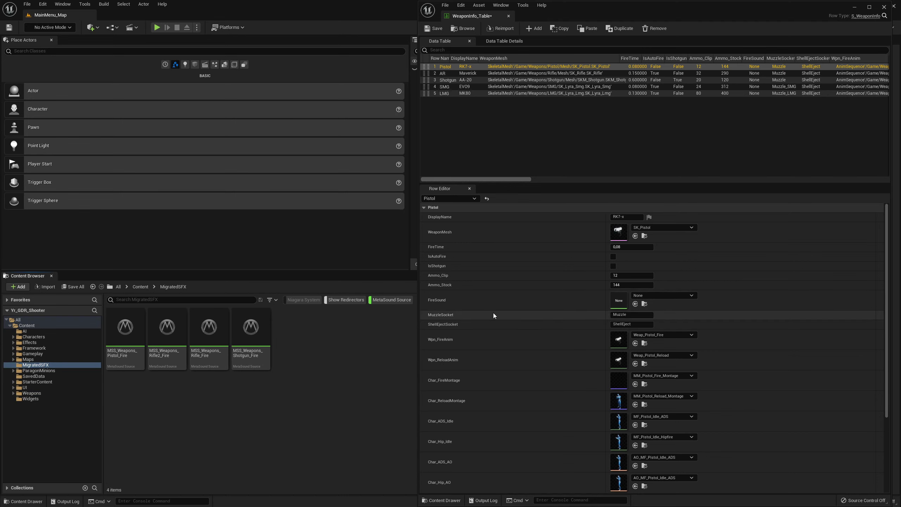
Assign MSS_Weapons_Pistol_Fire as the Pistol row's FireSound and MSS_Weapons_Rifle_Fire as the AR row's FireSound
left_click(125, 328)
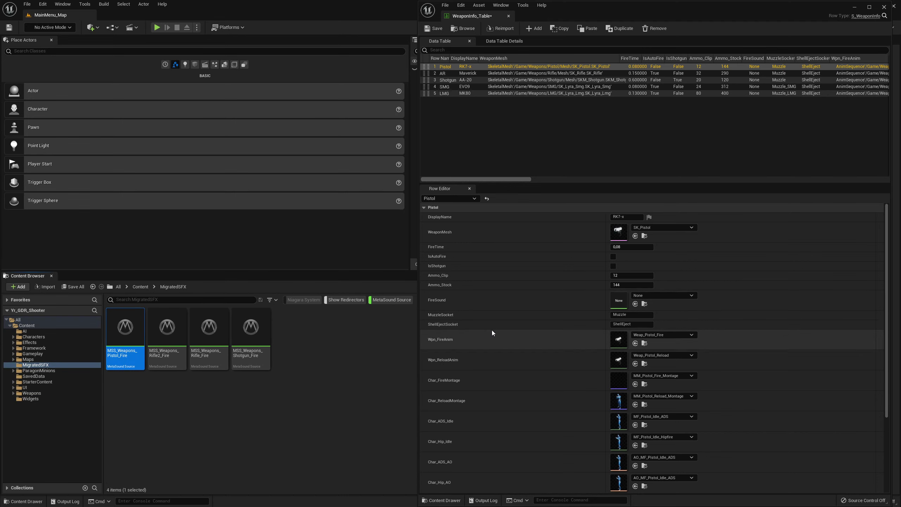
left_click(635, 304)
left_click(443, 73)
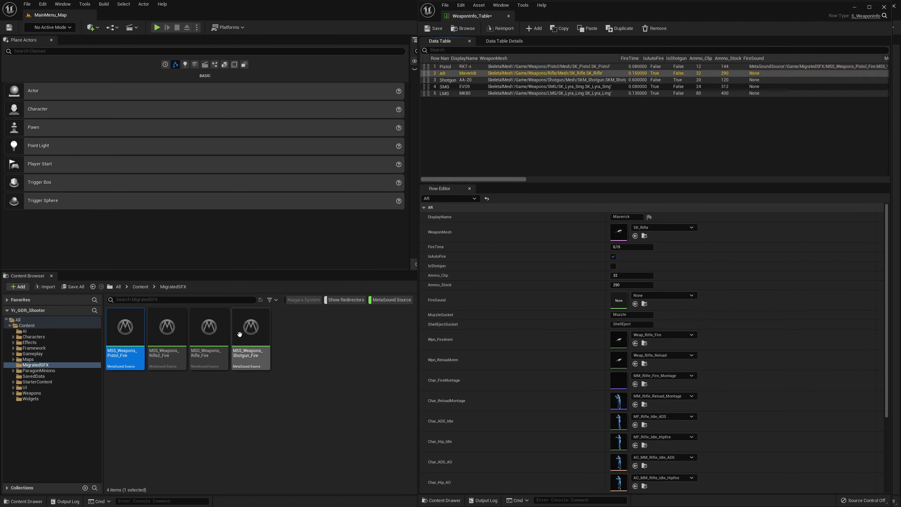
left_click(214, 356)
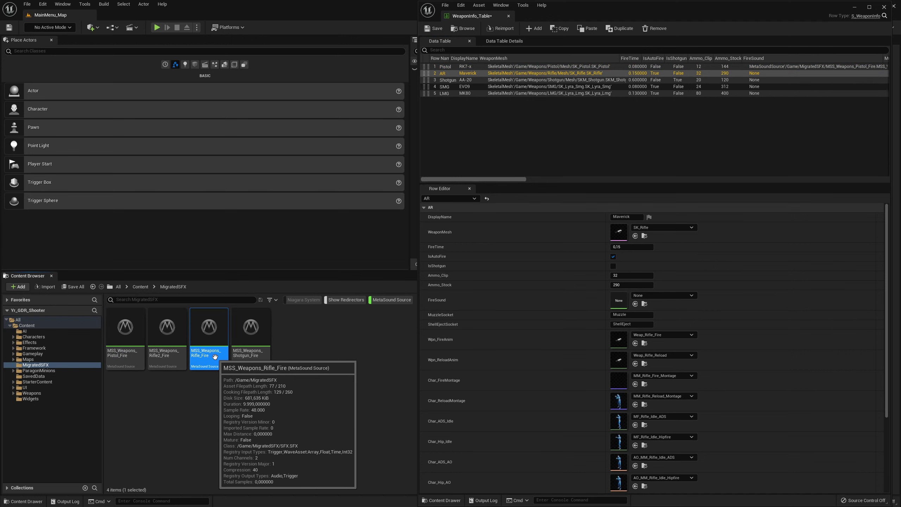
left_click(634, 304)
Assign MSS_Weapons_Shotgun_Fire as the Shotgun row's FireSound and MSS_Weapons_Pistol_Fire as the SMG row's FireSound
left_click(456, 81)
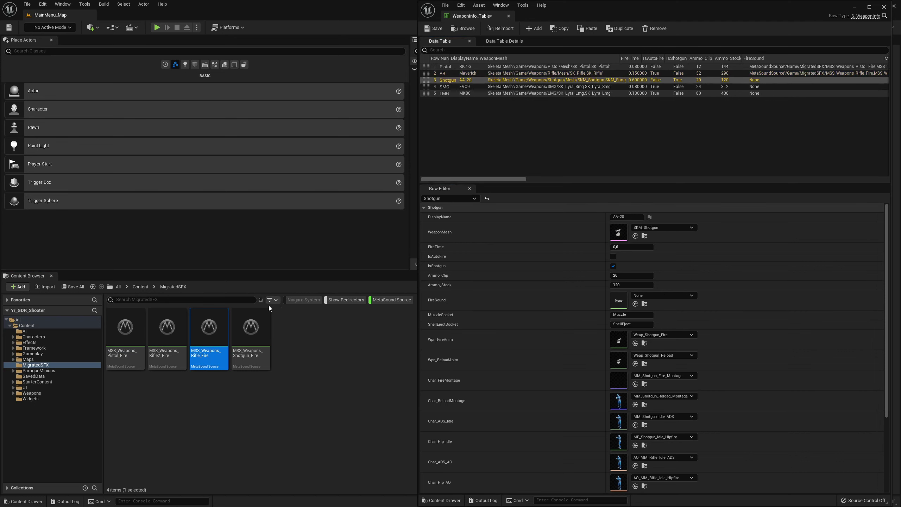
left_click(251, 328)
left_click(635, 304)
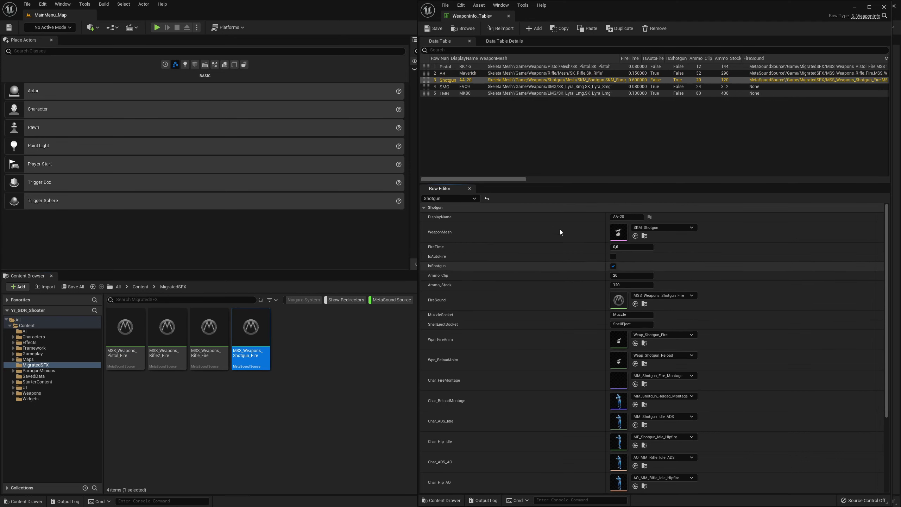
left_click(451, 86)
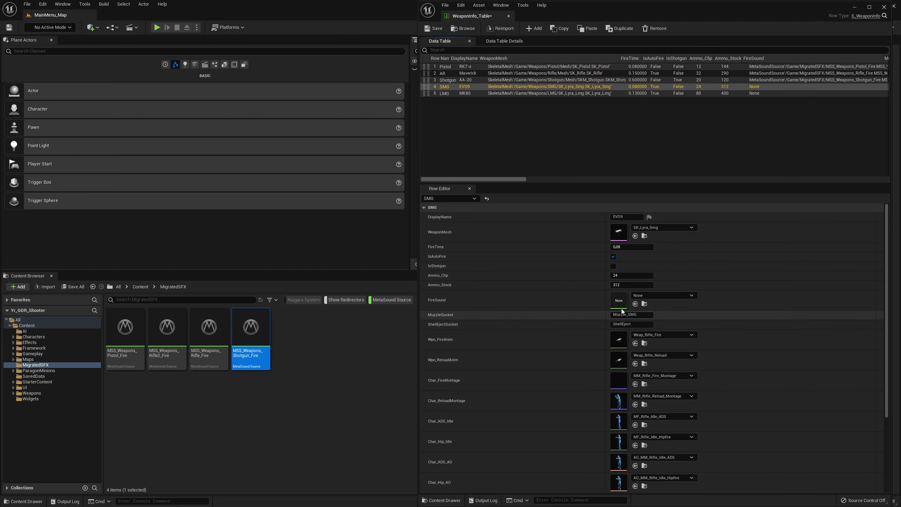
left_click(125, 328)
left_click(635, 304)
Assign MSS_Weapons_Rifle2_Fire as the LMG row's FireSound, and save and close the data table
left_click(465, 93)
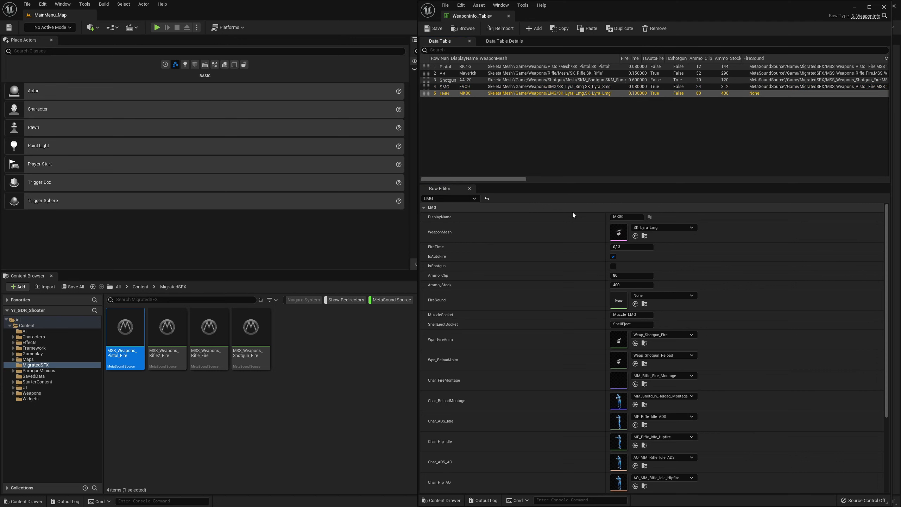
left_click(158, 351)
left_click(635, 304)
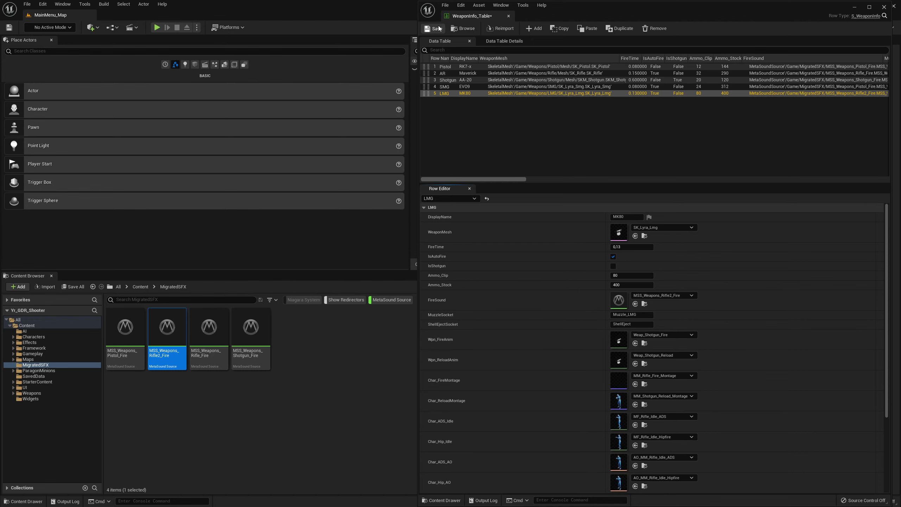
left_click(885, 7)
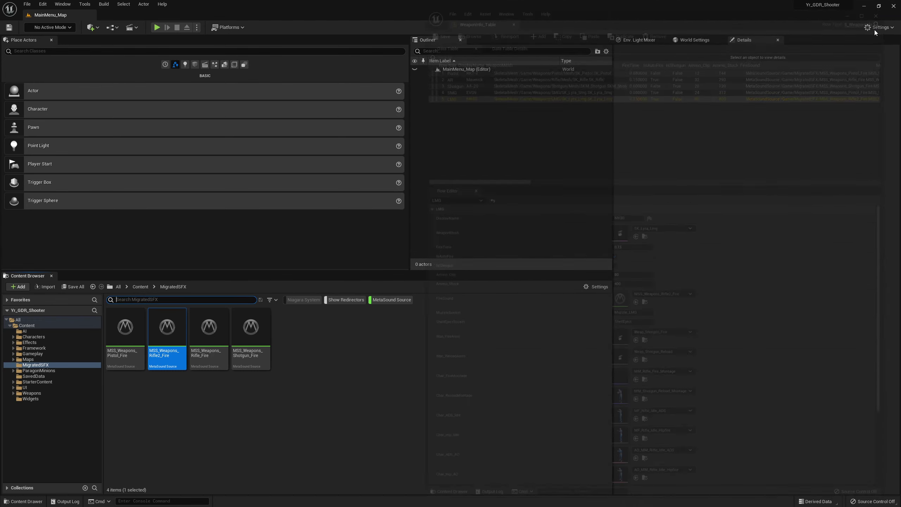